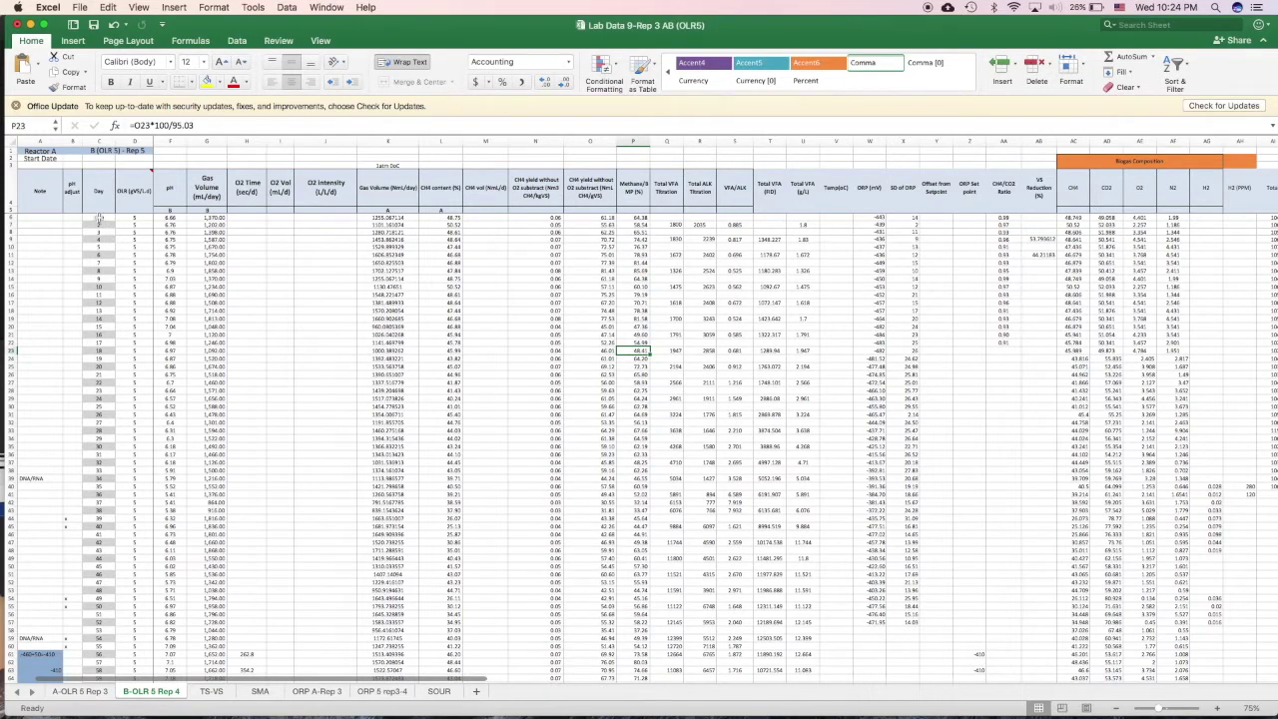
Step: Insert a plain line chart of the pH values in F6:F25
drag(98, 216, 100, 312)
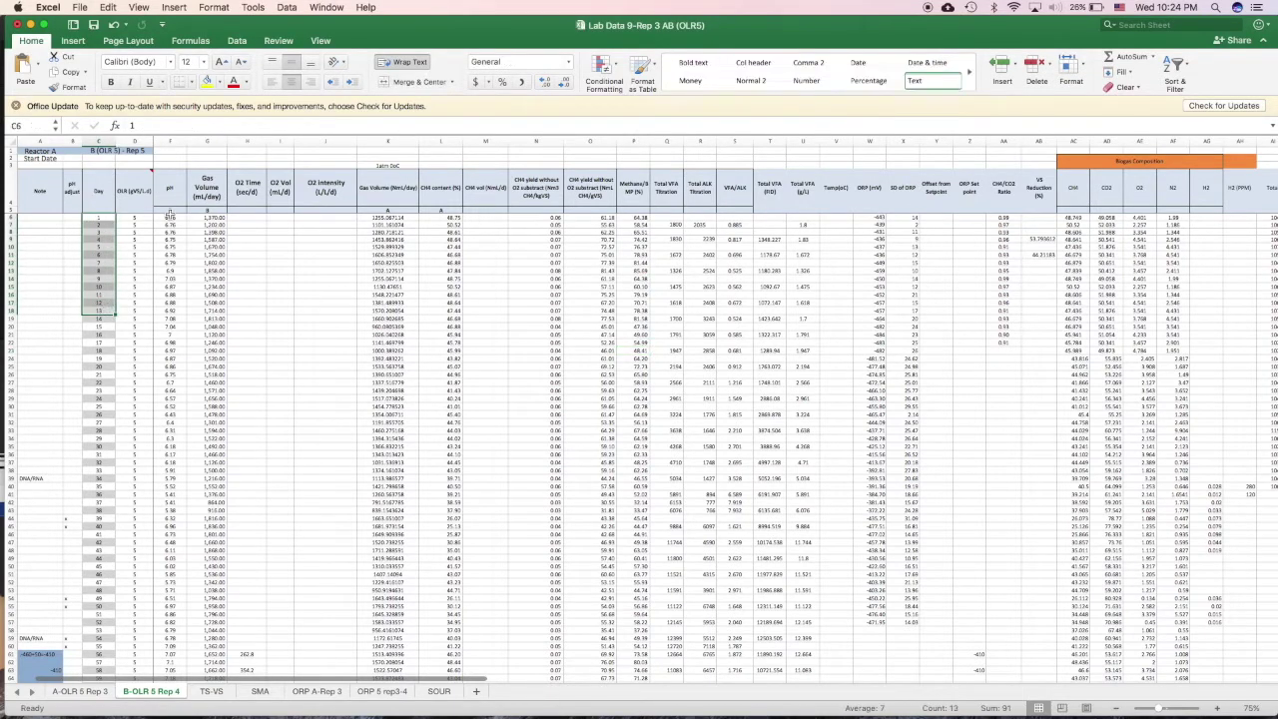
drag(169, 217, 171, 301)
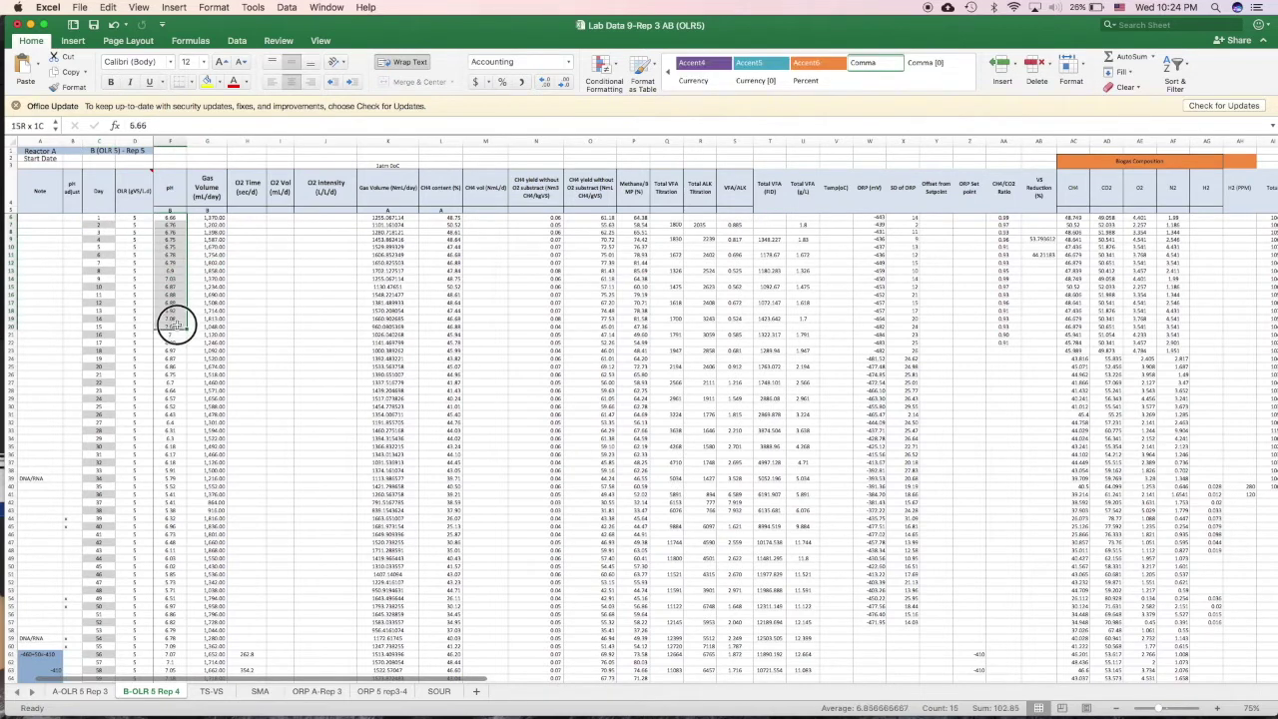
drag(171, 301, 170, 367)
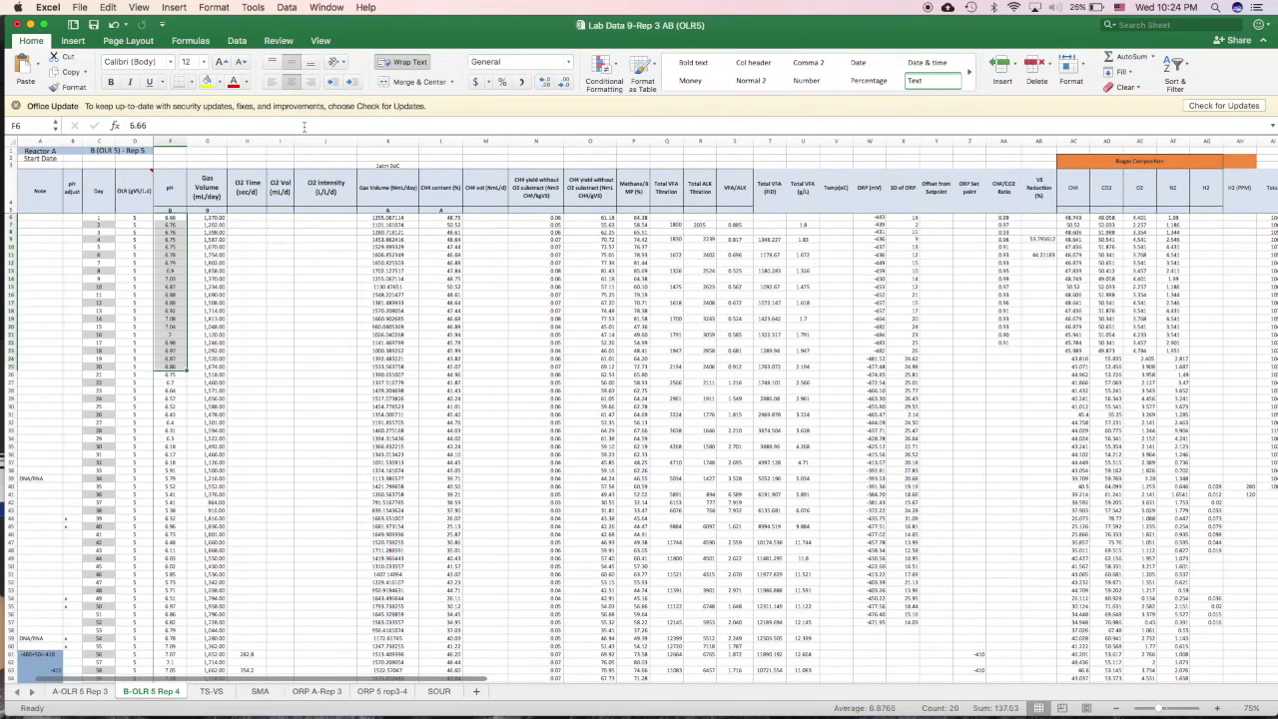
click(78, 44)
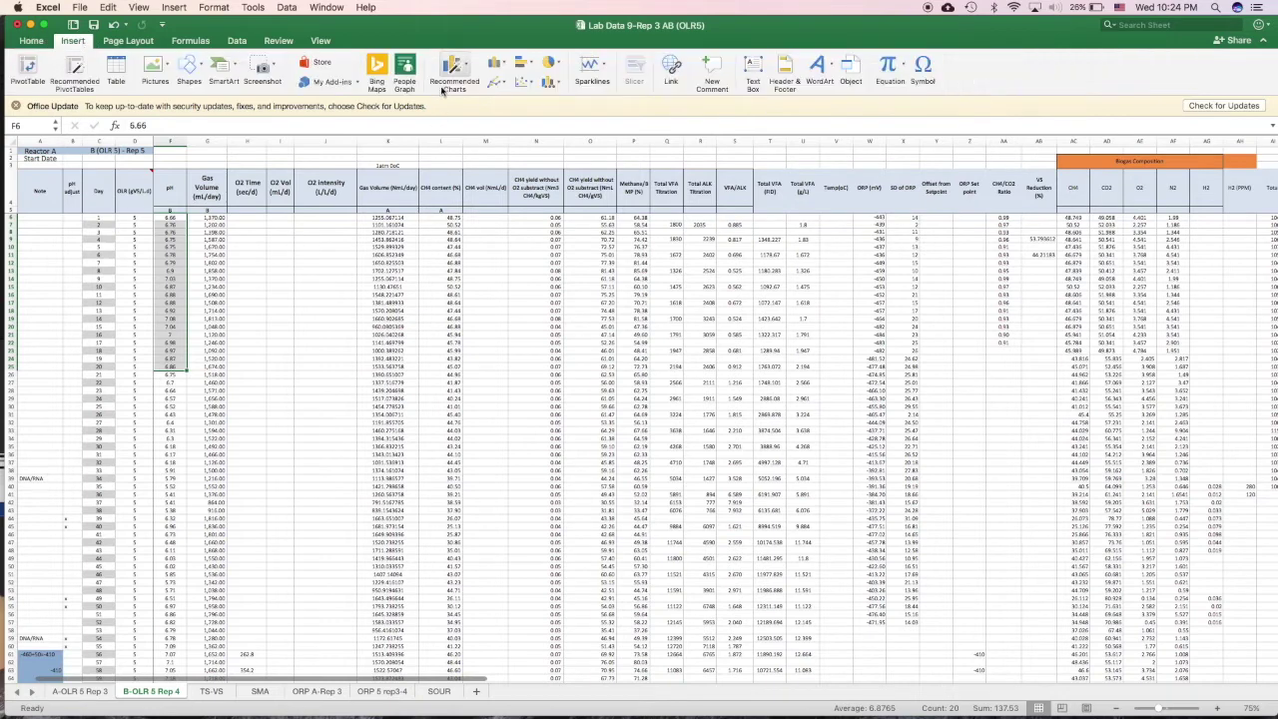
click(499, 85)
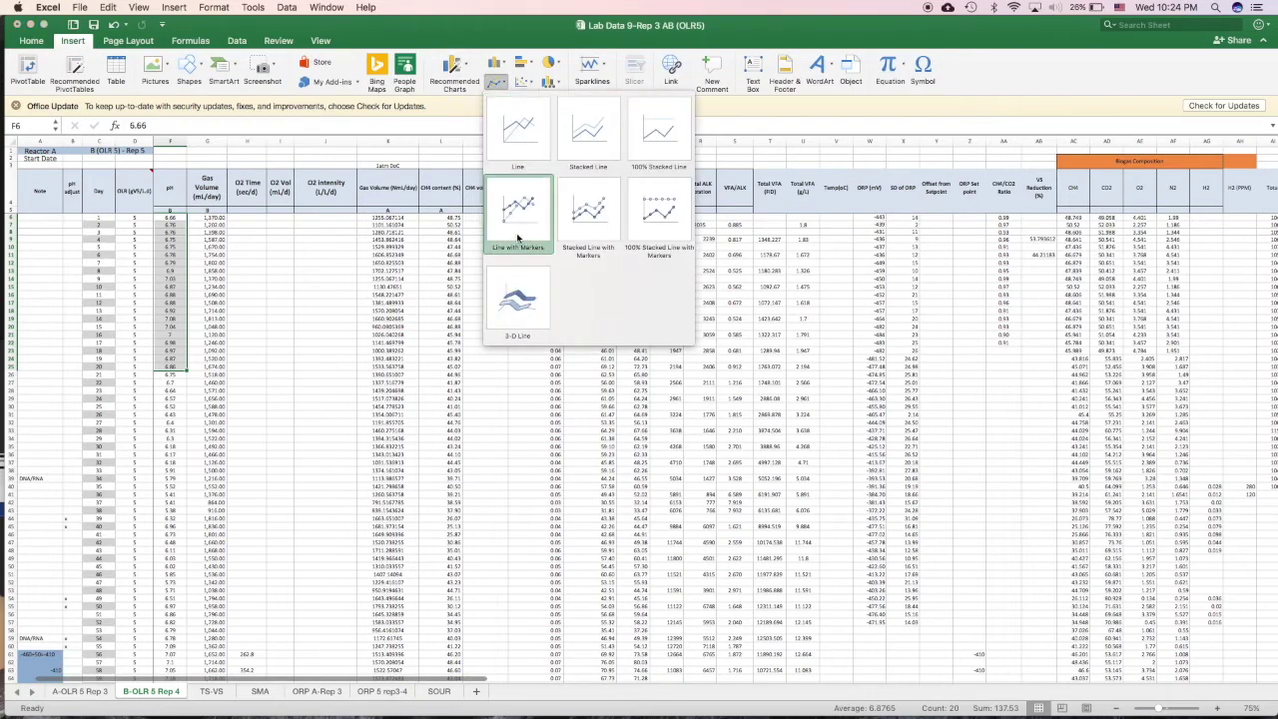
click(528, 153)
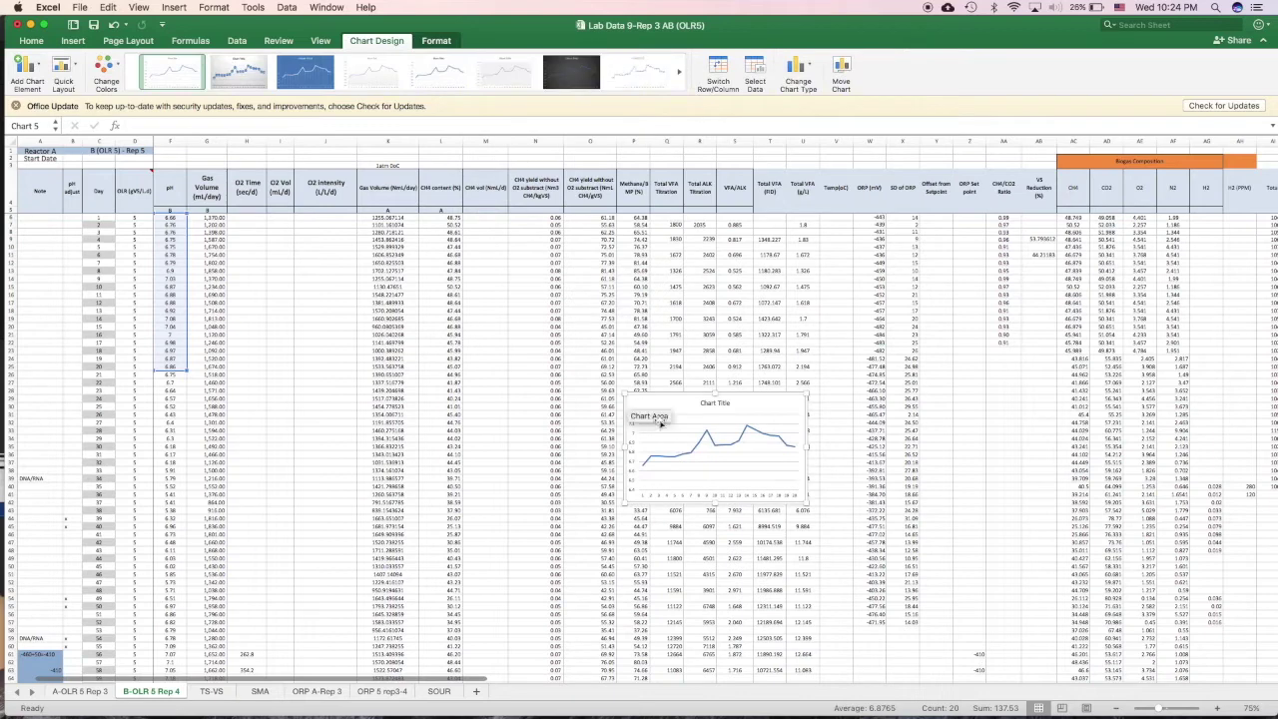
Step: Move the chart to the upper left and rename its first series PH in Select Data
drag(679, 396, 289, 233)
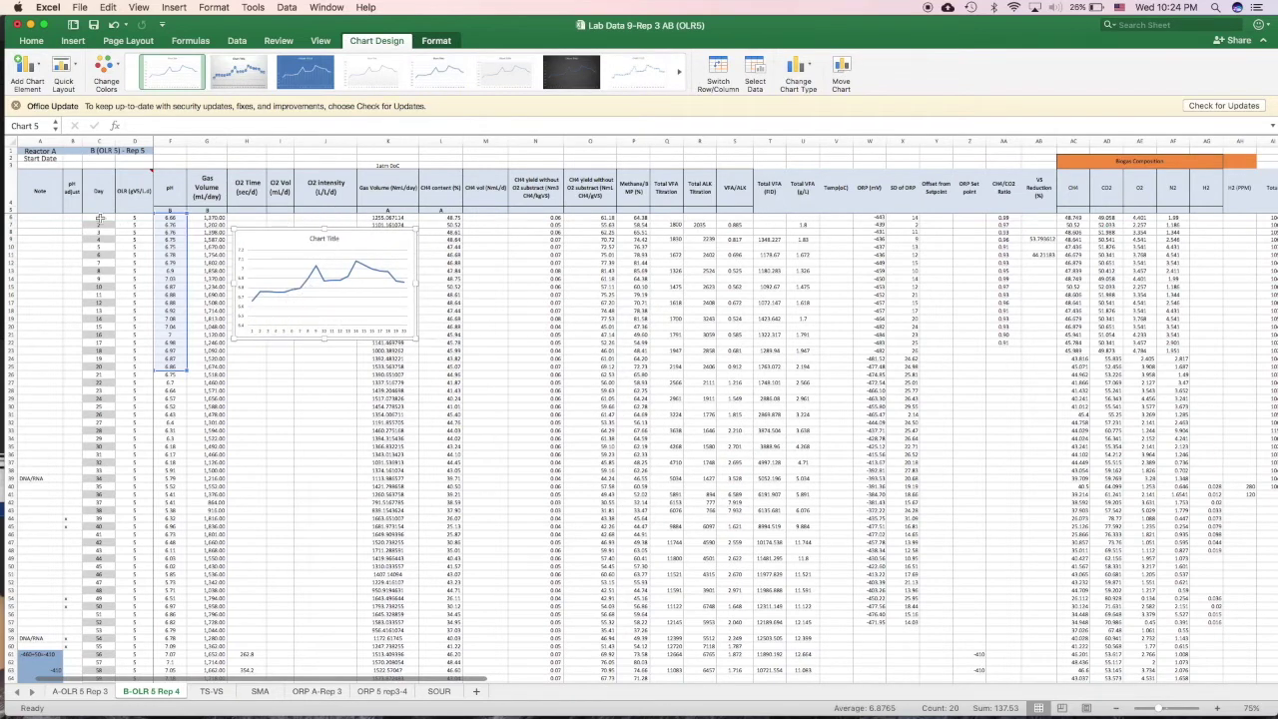
drag(100, 217, 108, 360)
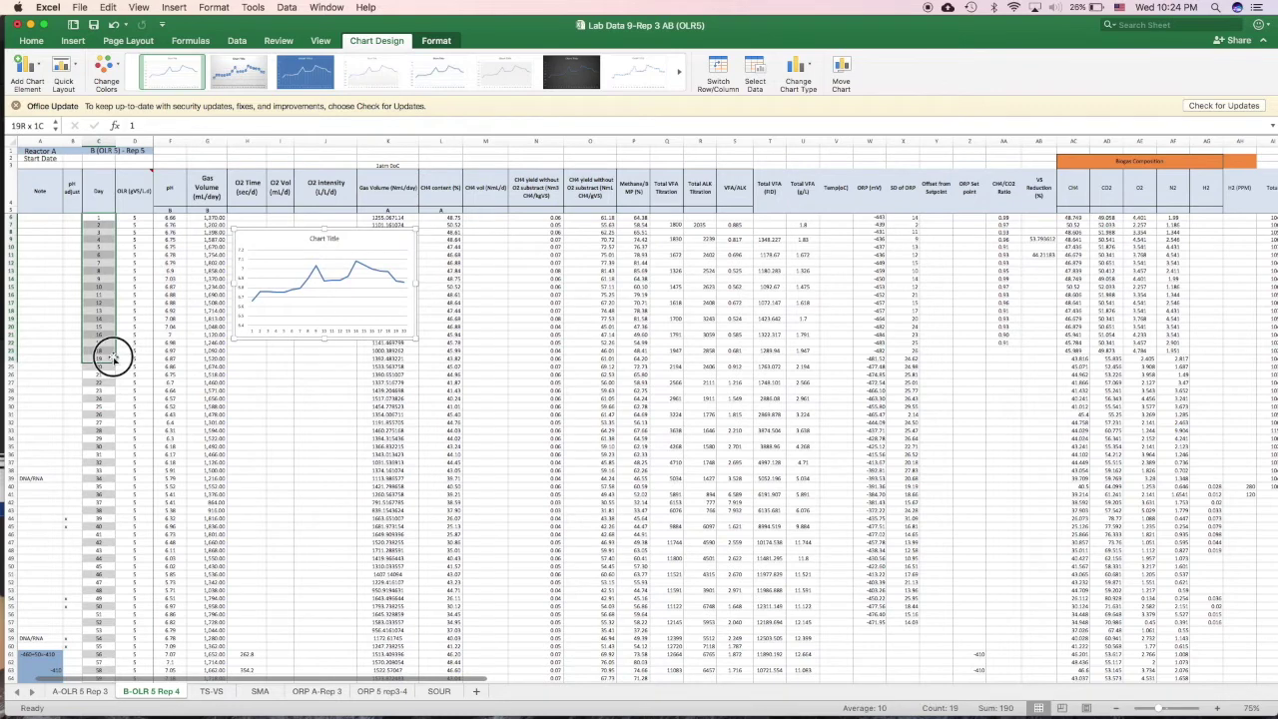
right_click(332, 318)
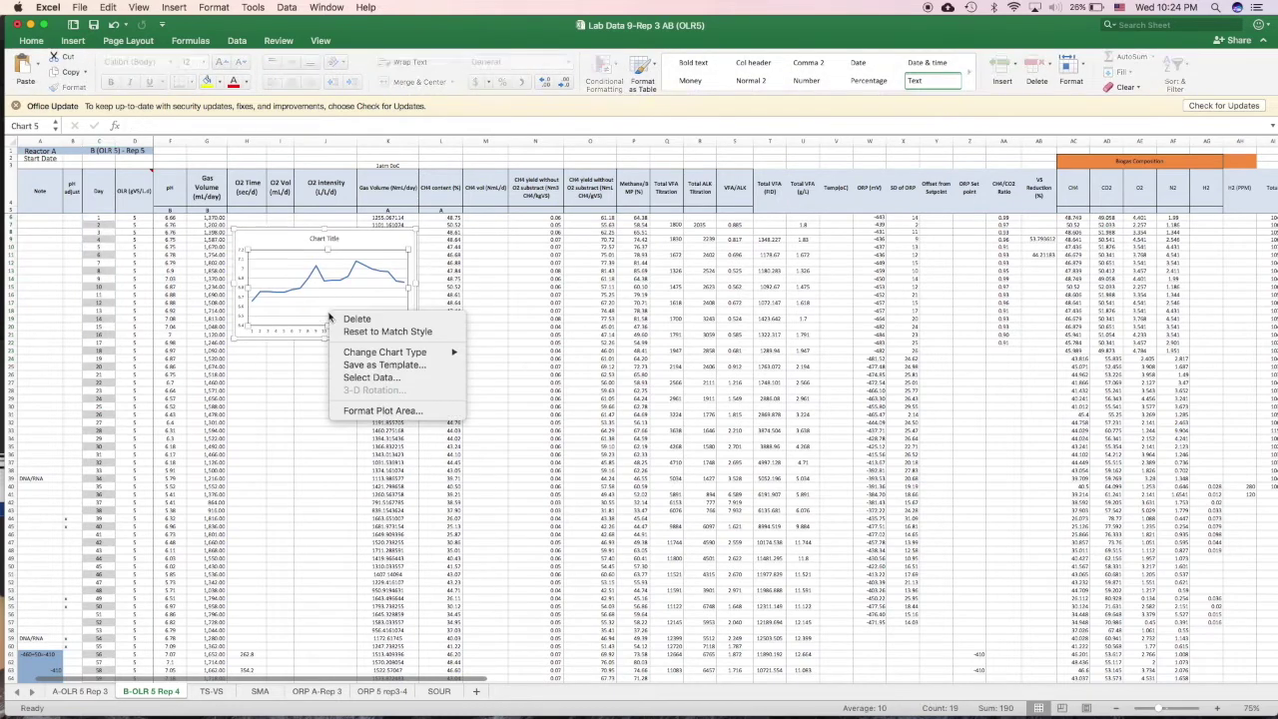
click(362, 381)
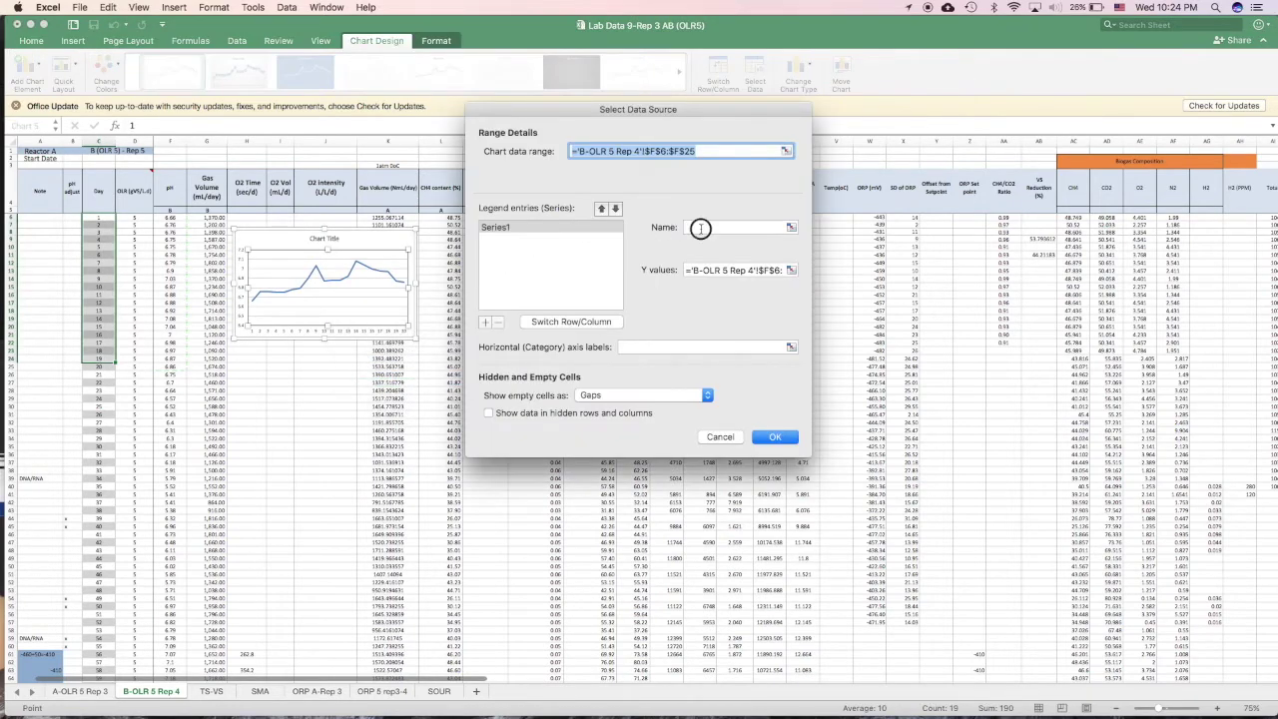
click(701, 228)
text(PH)
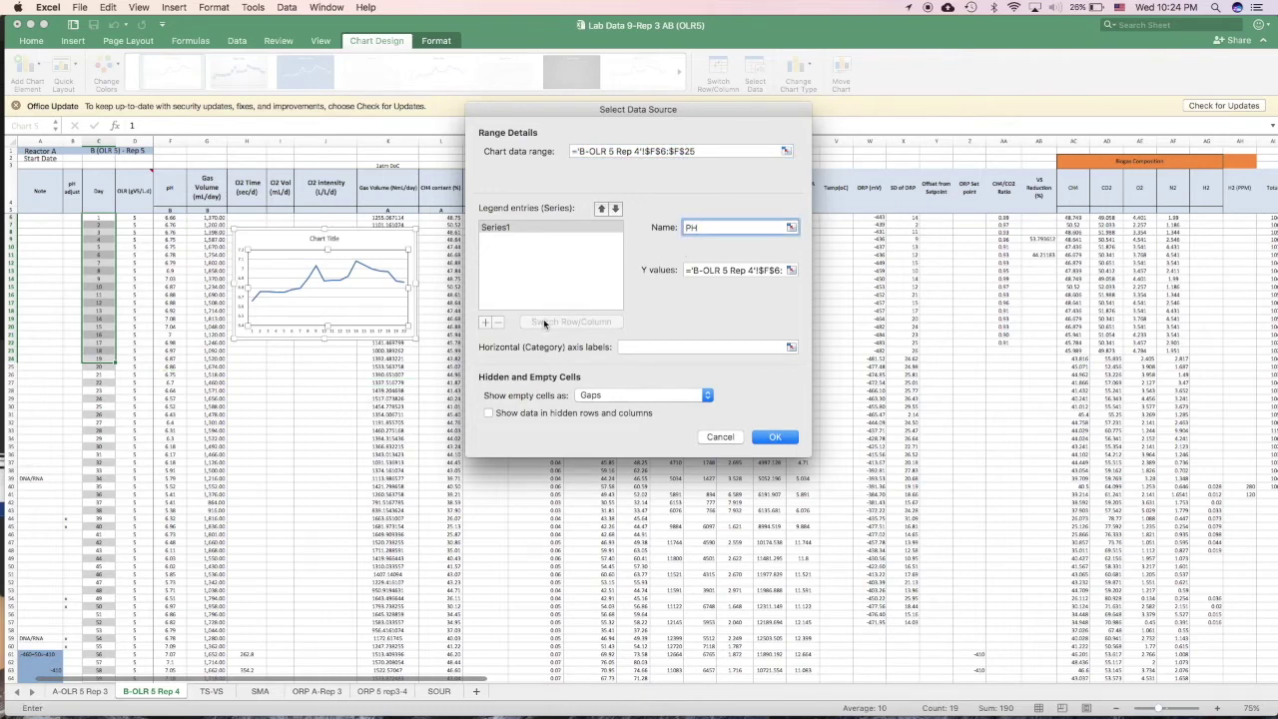
Step: Add a second series named ACID with values from Q6:Q25
click(485, 321)
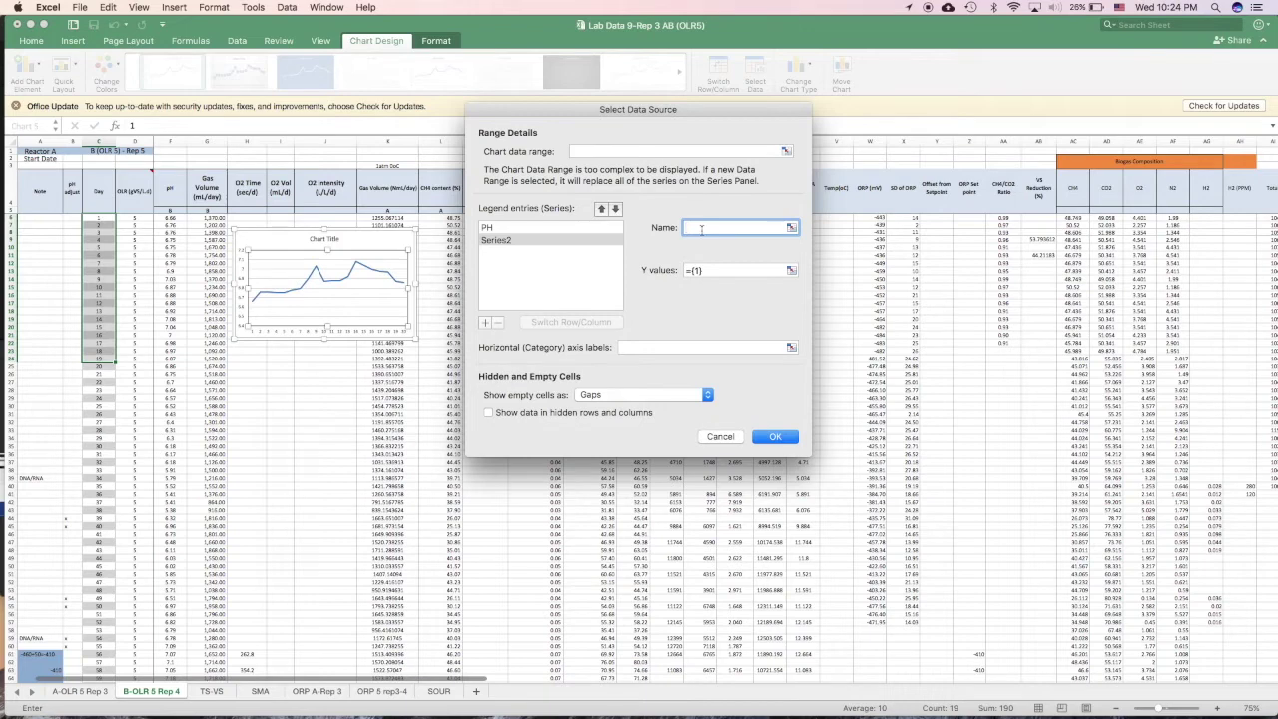
text(ACID)
click(789, 271)
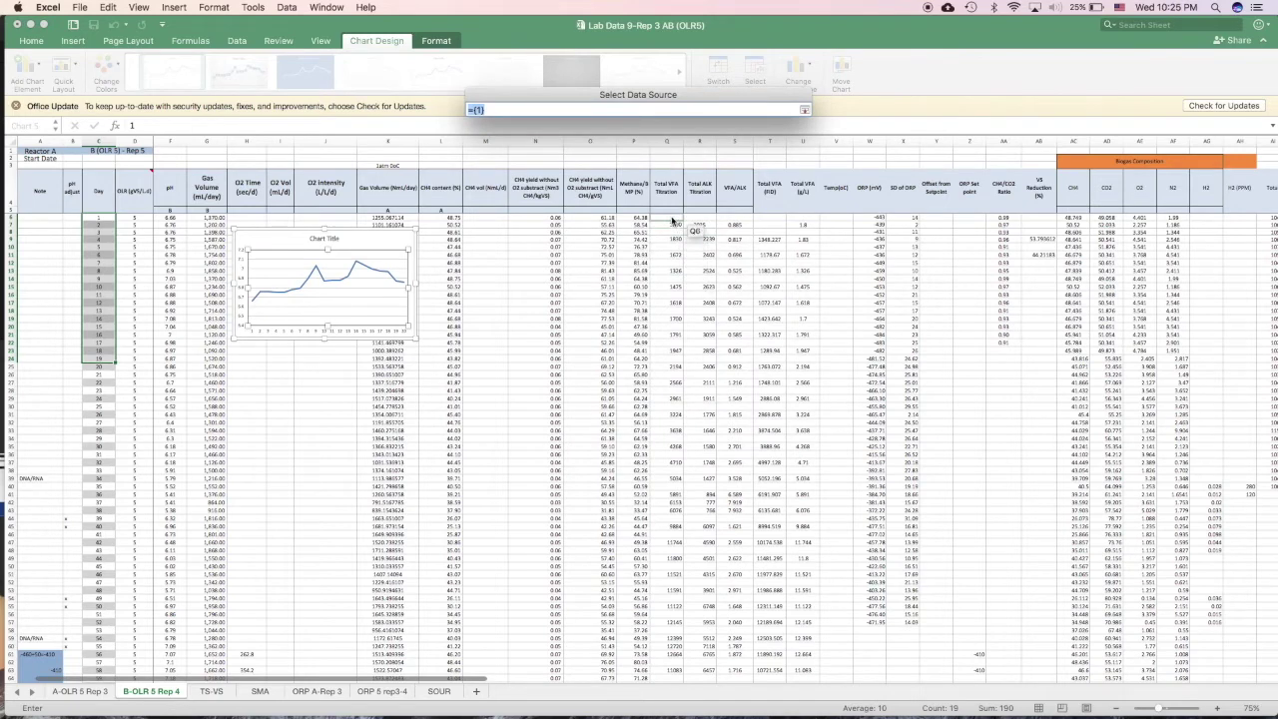
drag(672, 218, 674, 349)
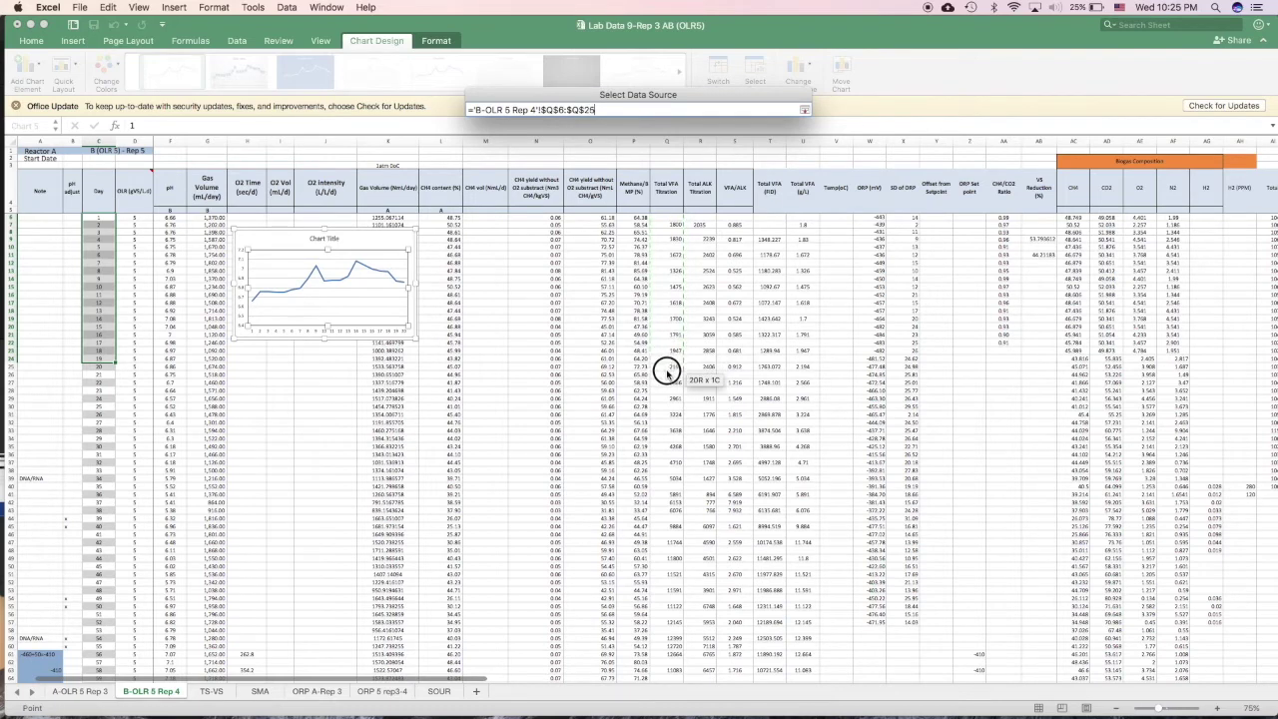
drag(671, 355, 666, 368)
drag(666, 370, 667, 371)
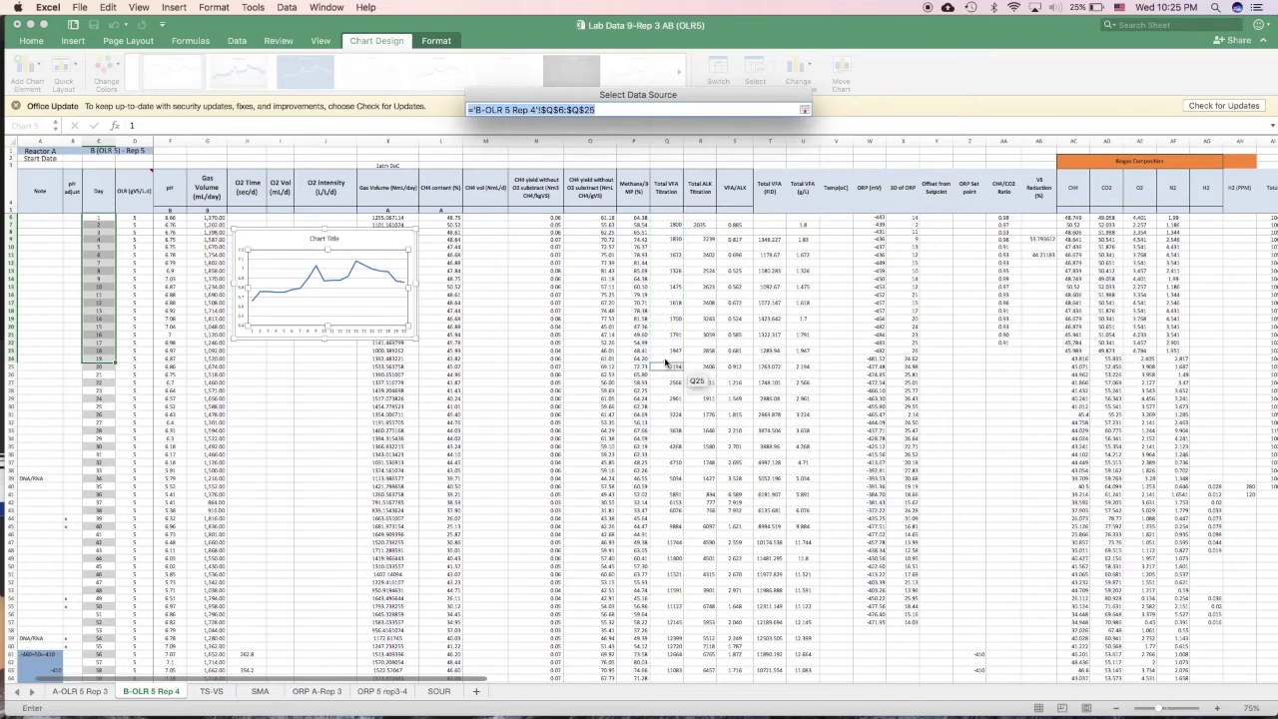
Step: Set empty cells to connect data points with a line and confirm the data changes
click(804, 110)
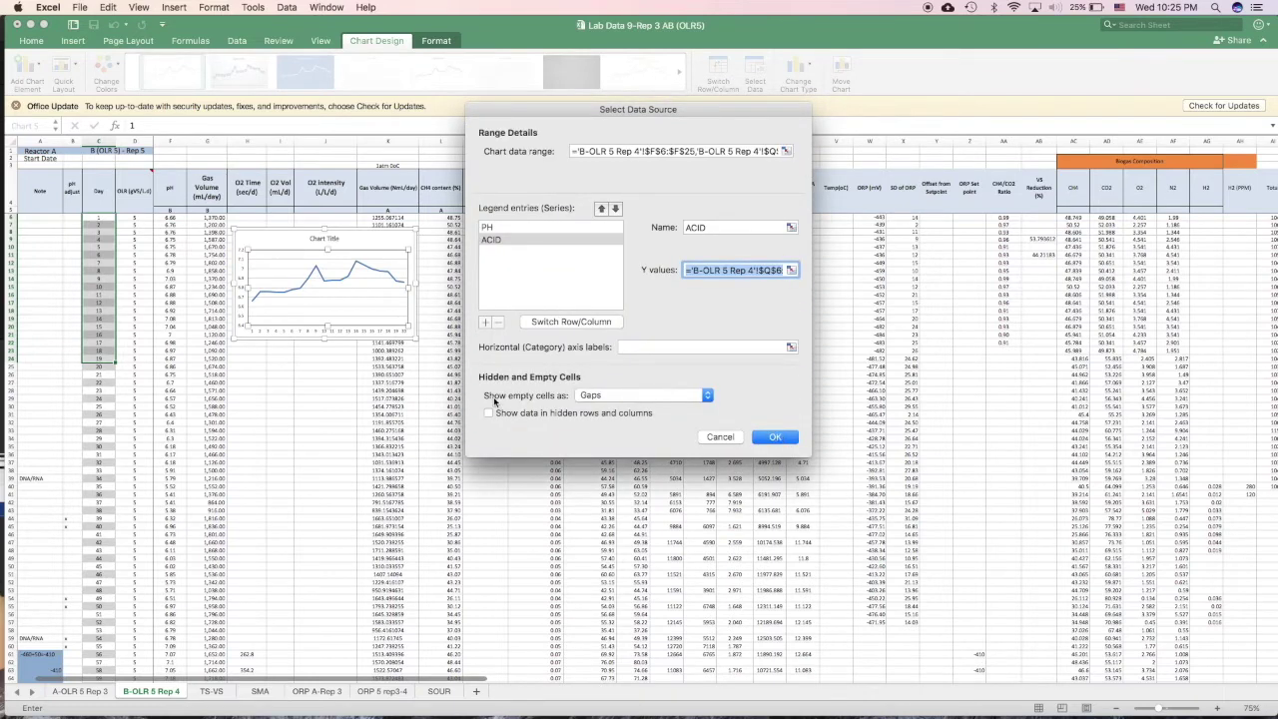
click(600, 395)
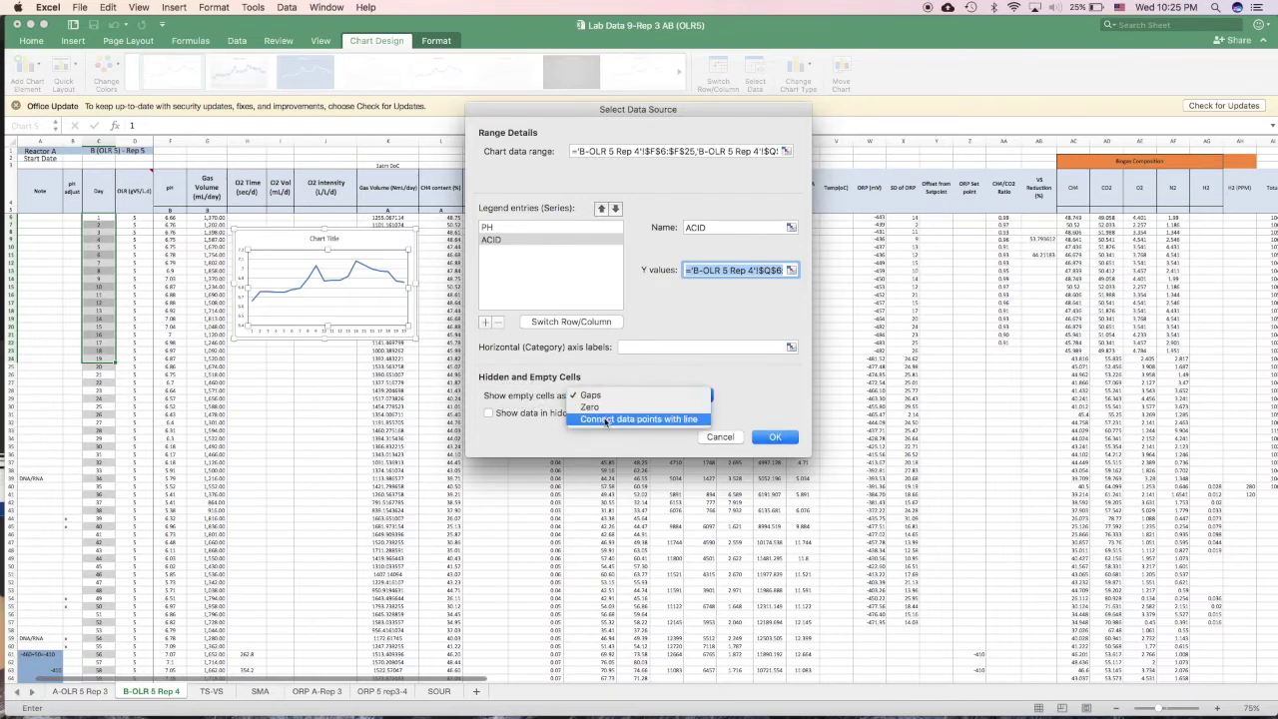
click(616, 423)
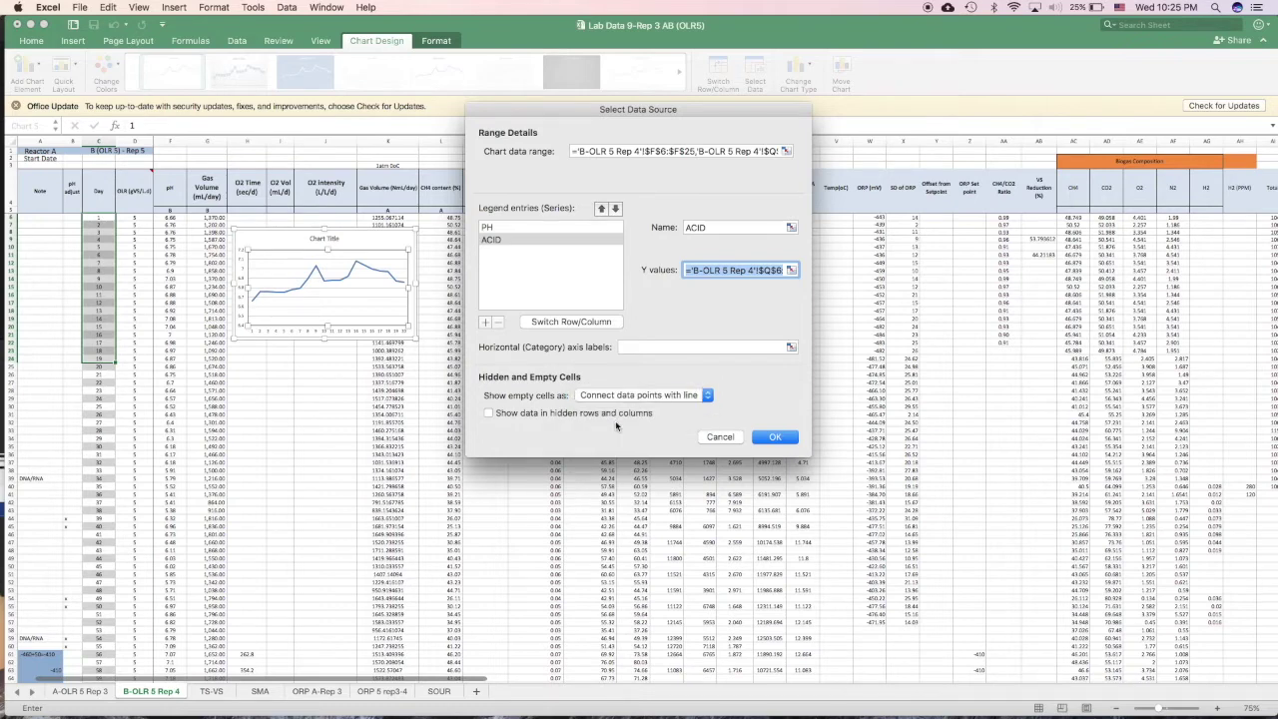
click(777, 439)
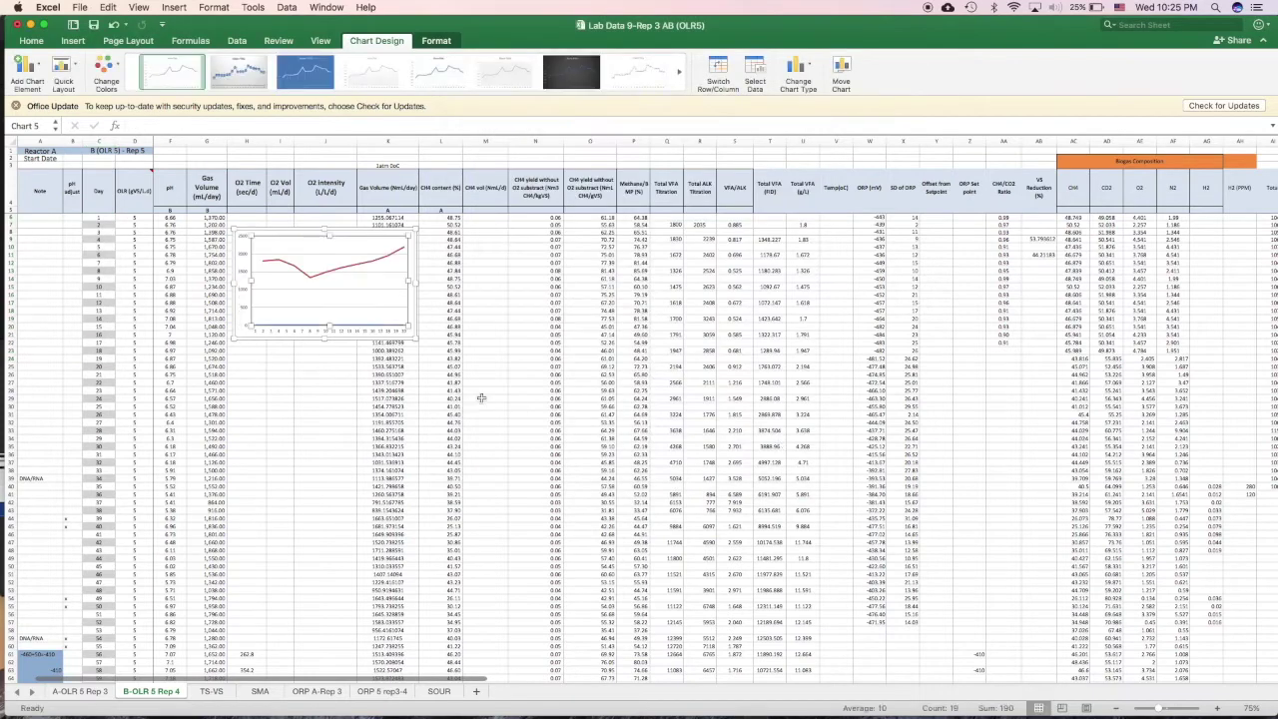
mouse_move(322, 277)
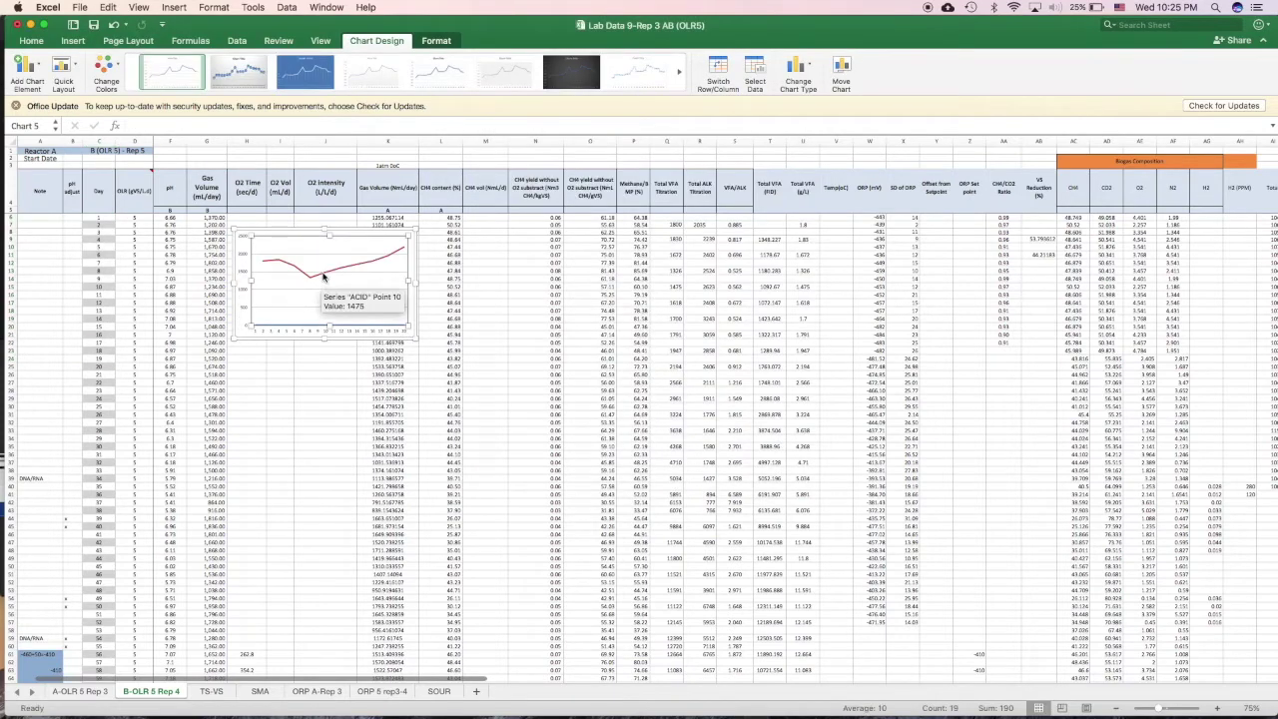
Step: Plot the ACID series on the secondary axis
click(319, 279)
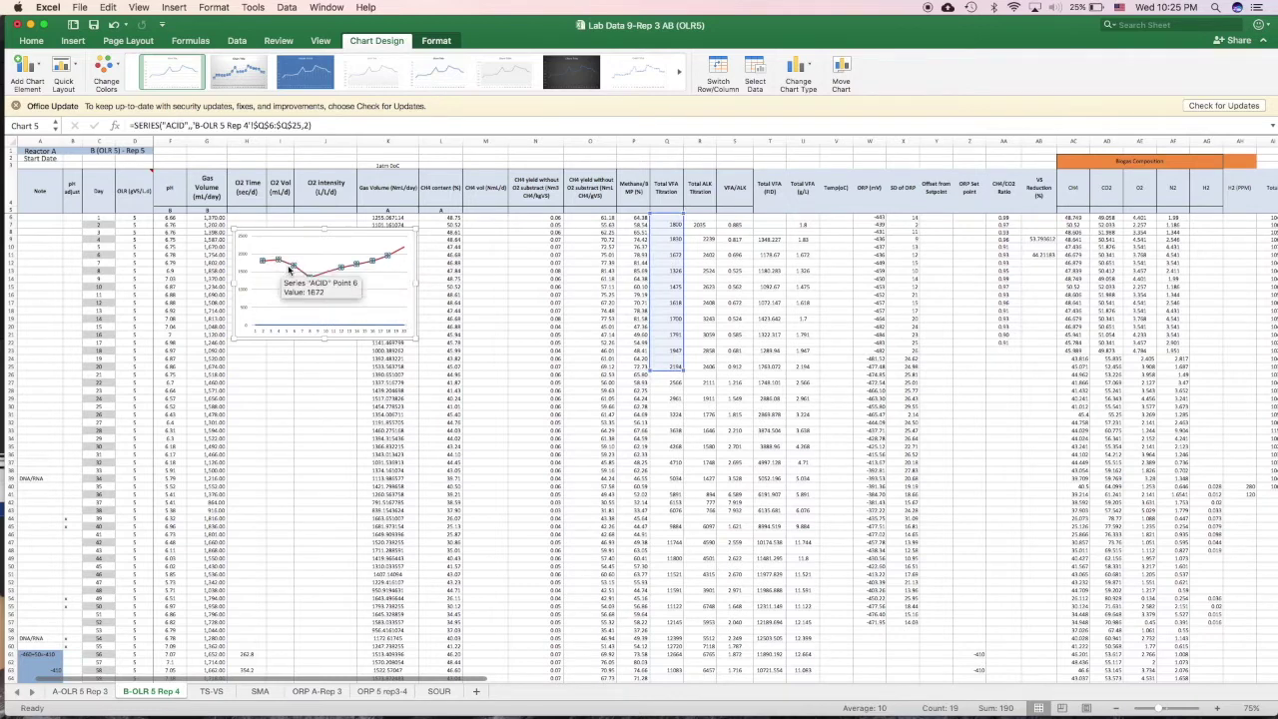
right_click(363, 265)
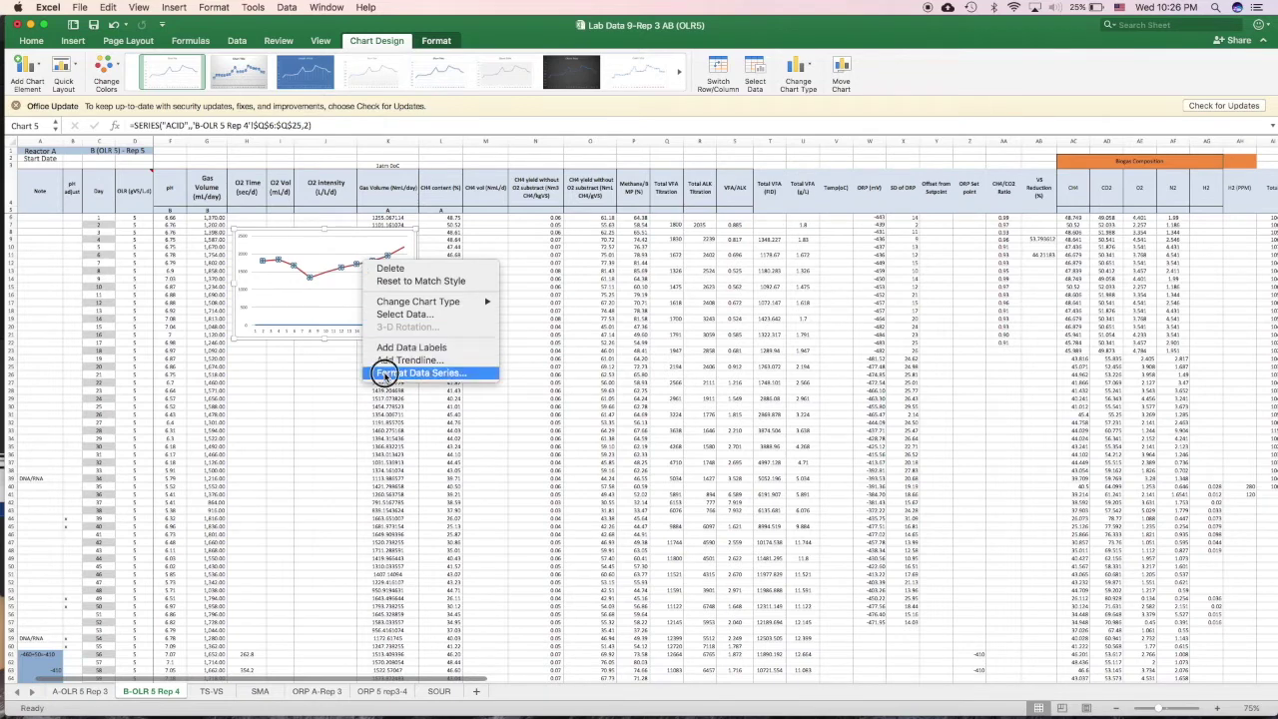
click(392, 372)
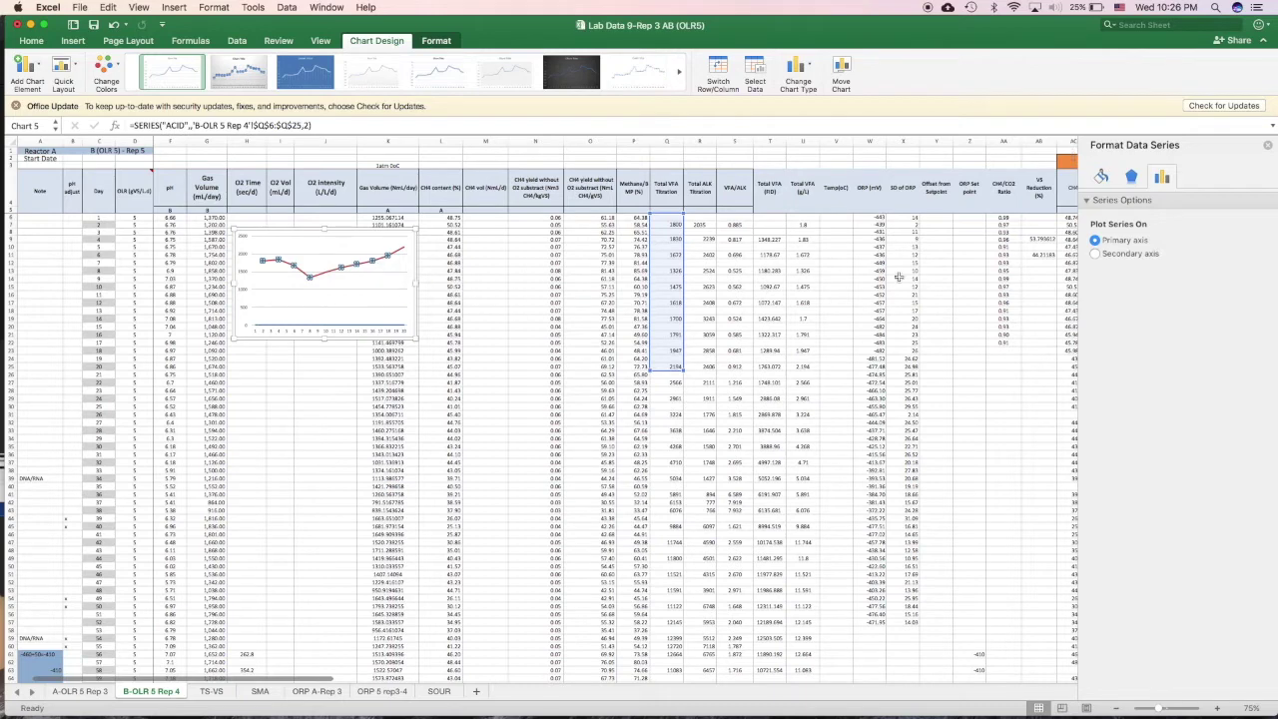
click(1129, 256)
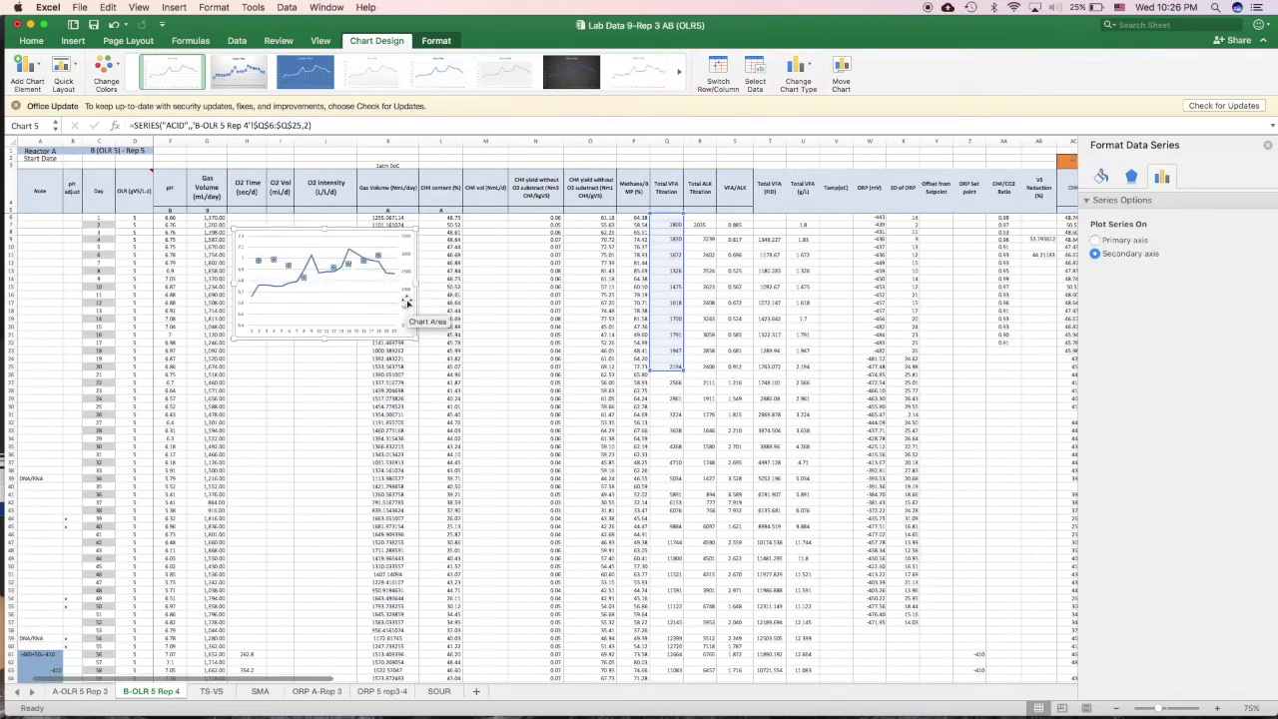
Step: Give the ACID line a solid lighter orange style
click(1105, 180)
click(1107, 211)
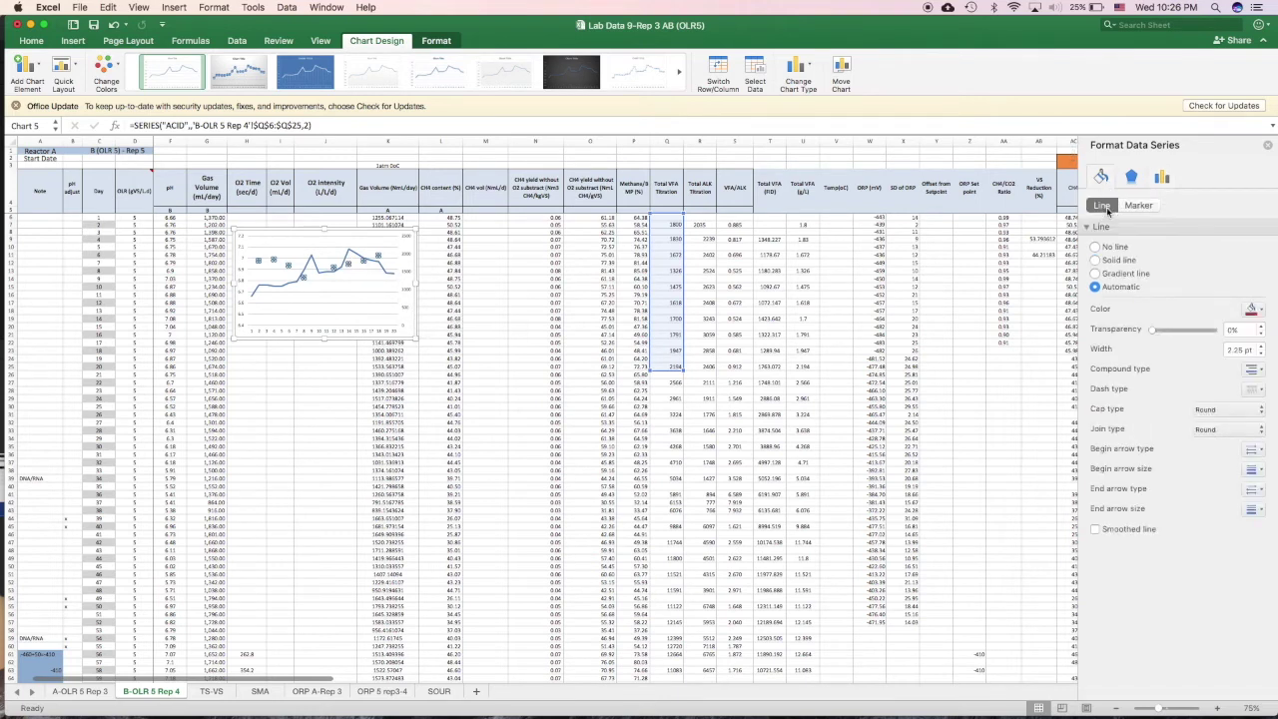
click(1117, 261)
click(1252, 311)
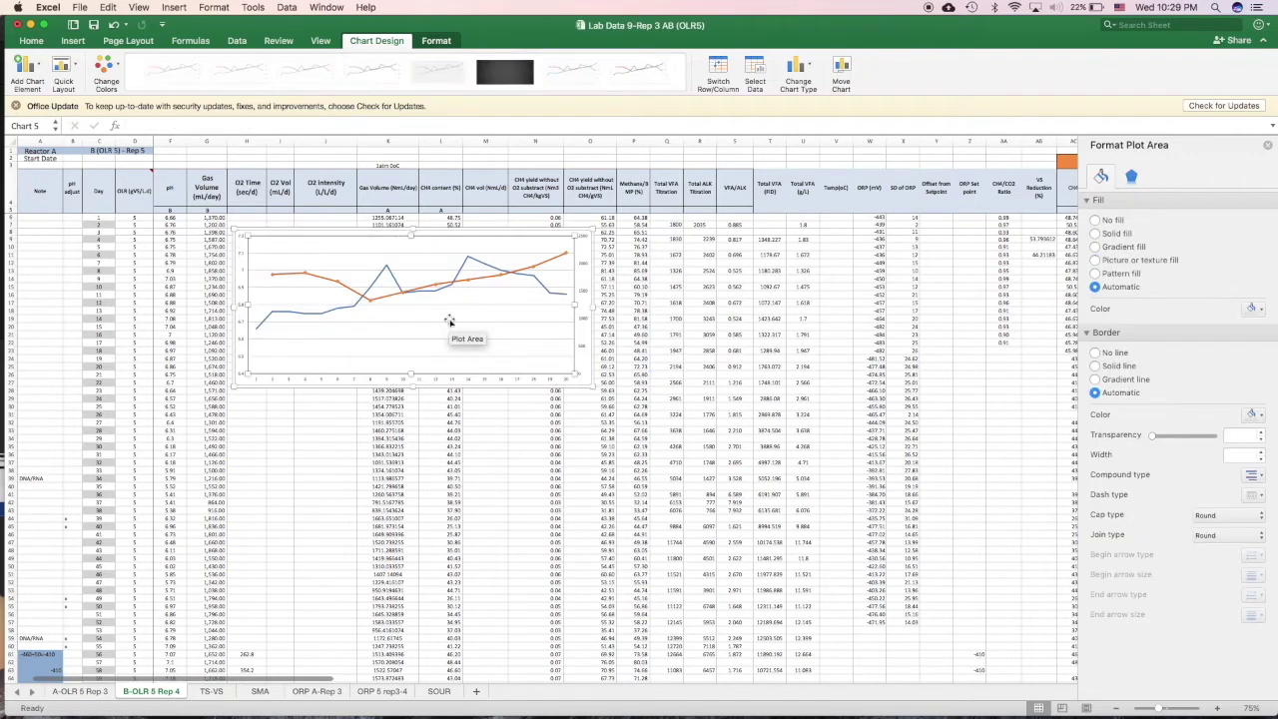
mouse_move(462, 288)
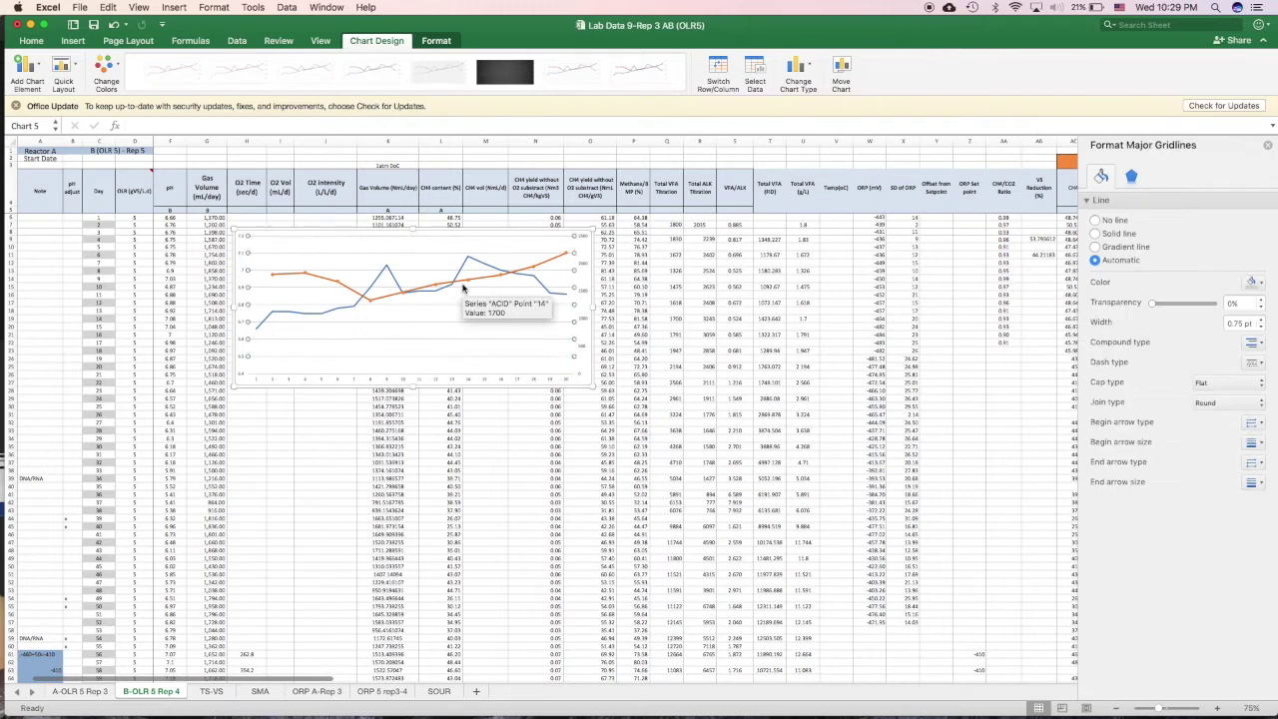
click(466, 283)
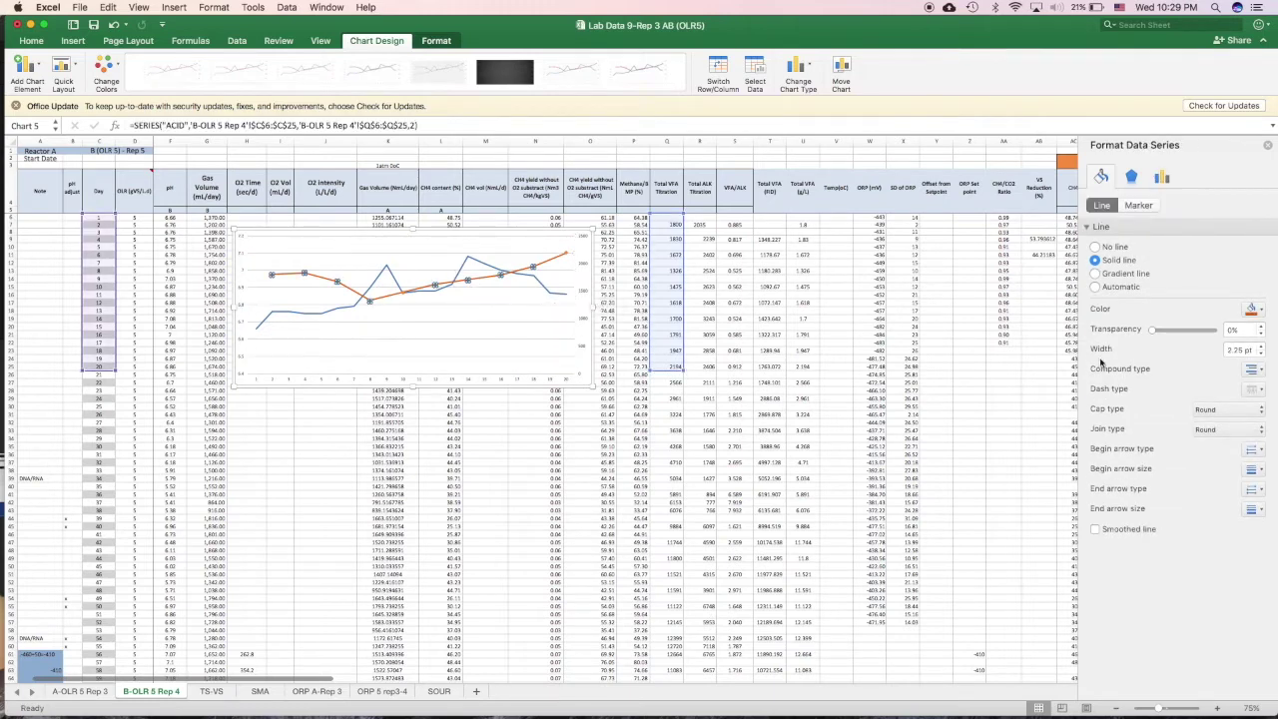
click(1252, 310)
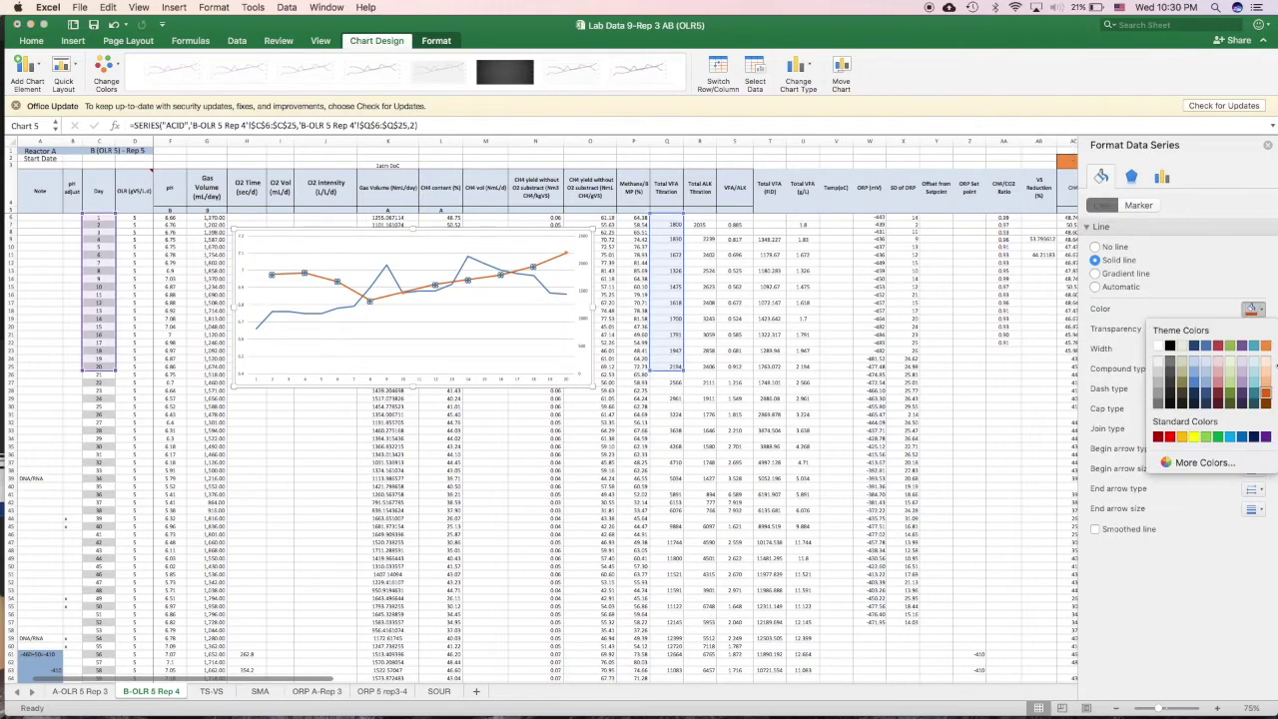
click(1265, 367)
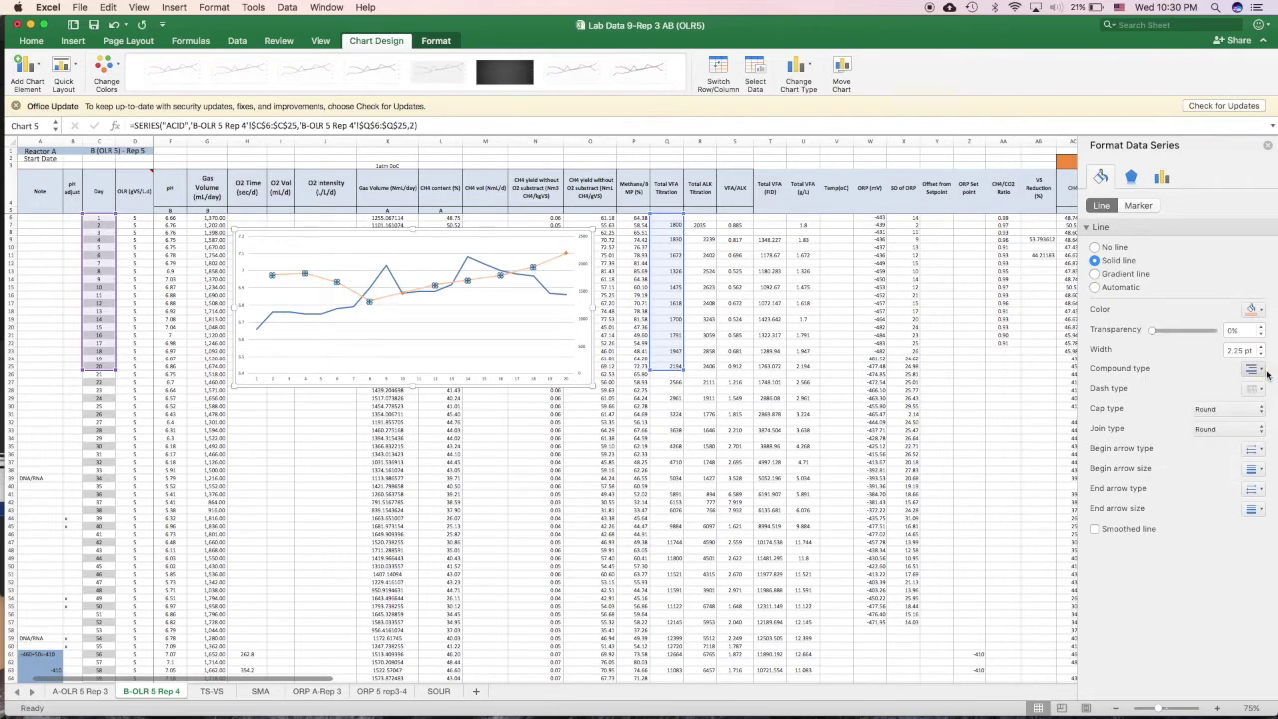
Step: Give ACID built-in markers enlarged from size 7 to 8, then narrow the chart
click(1139, 205)
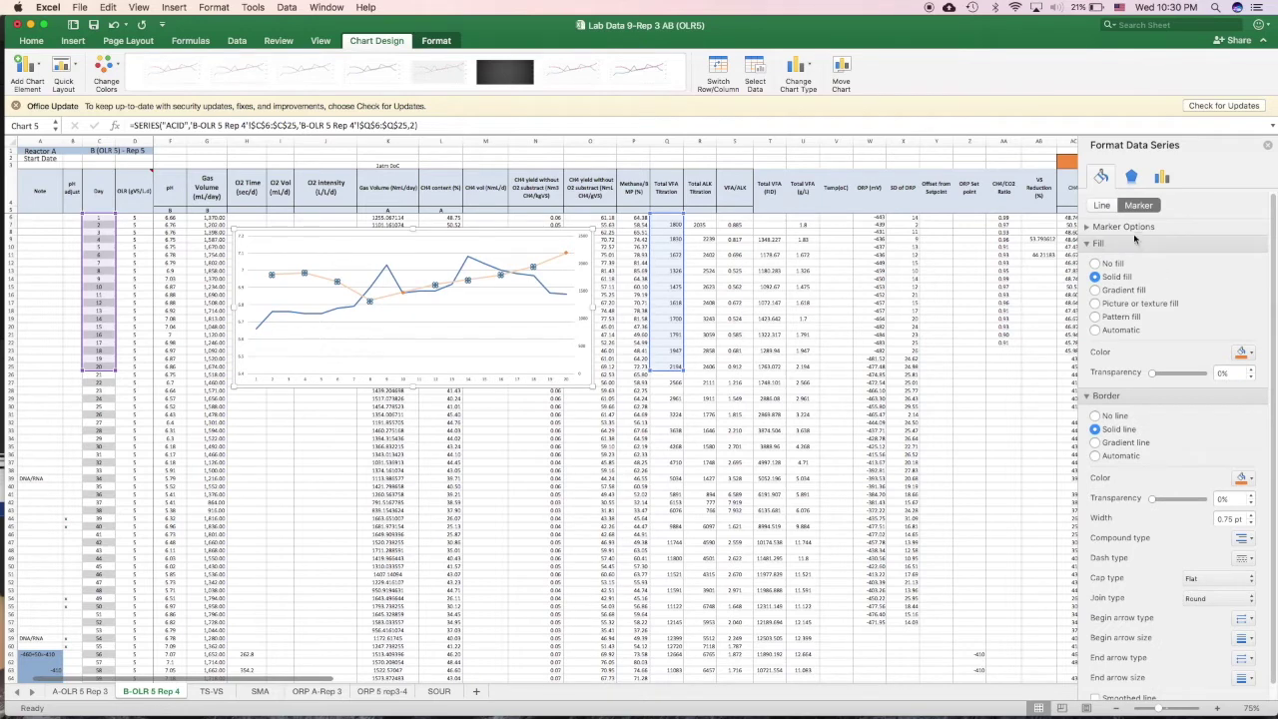
click(1123, 226)
click(1095, 273)
click(1238, 313)
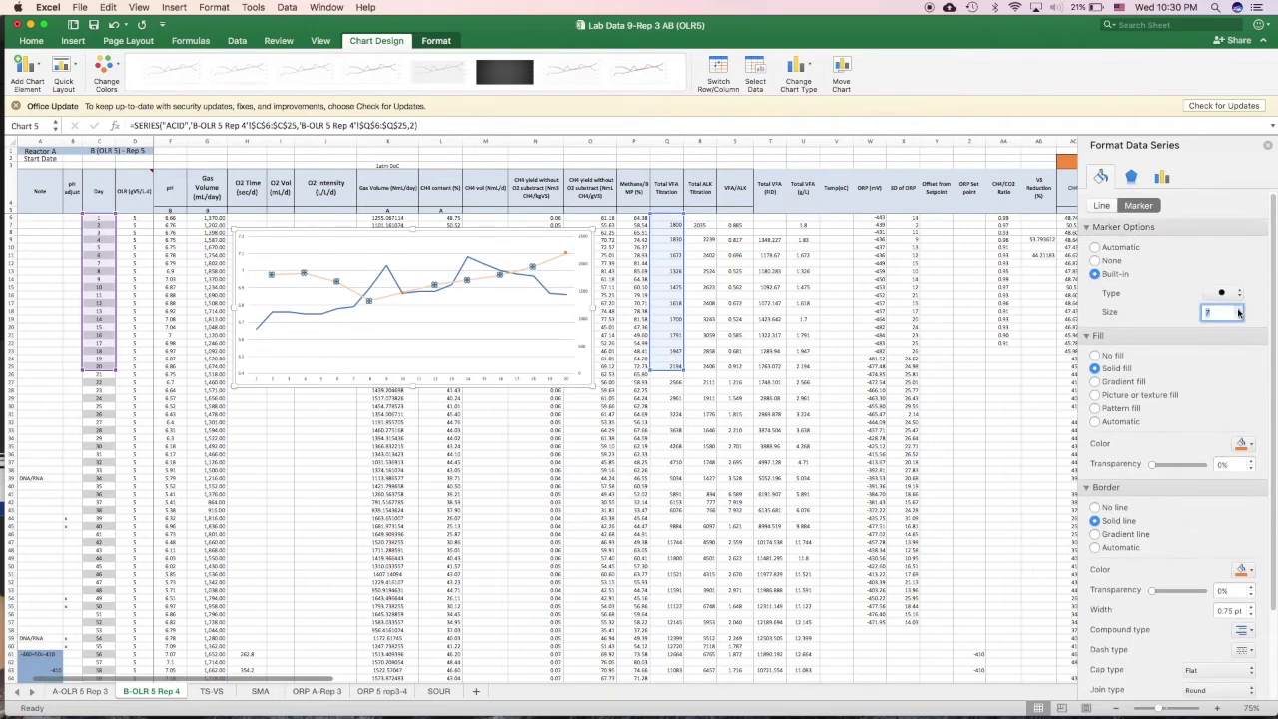
click(1238, 312)
click(460, 331)
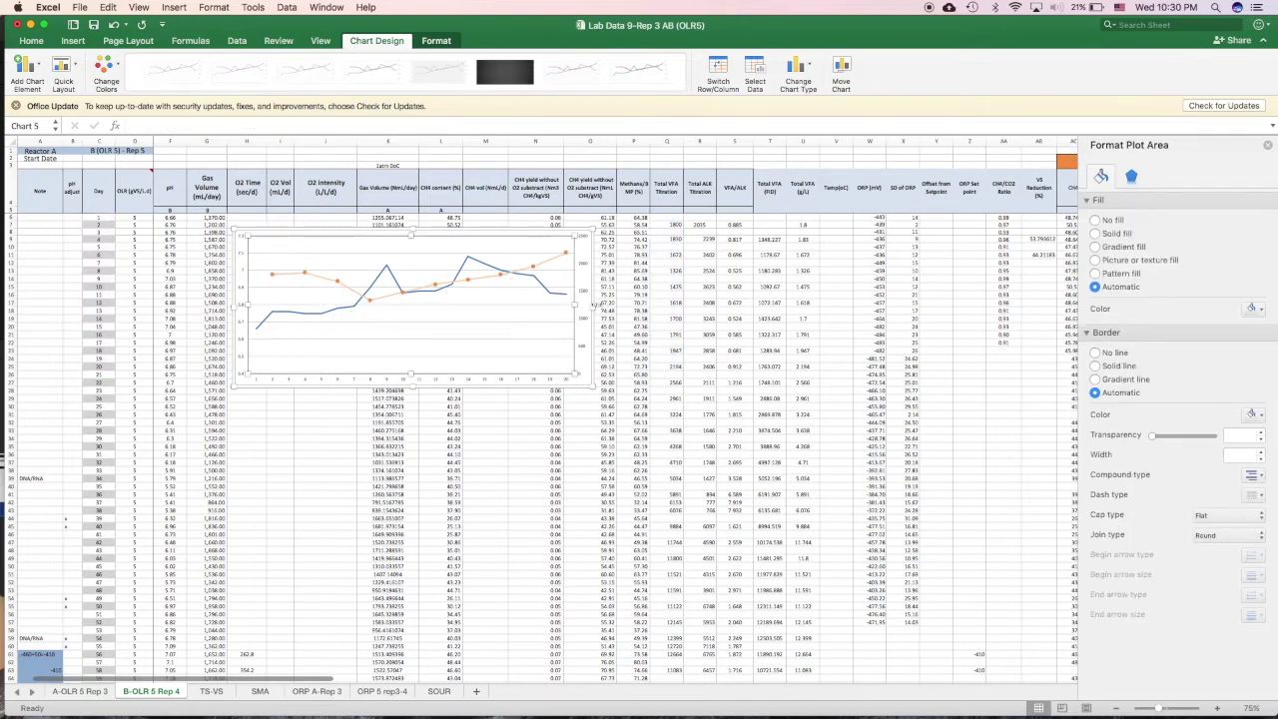
drag(597, 304, 555, 303)
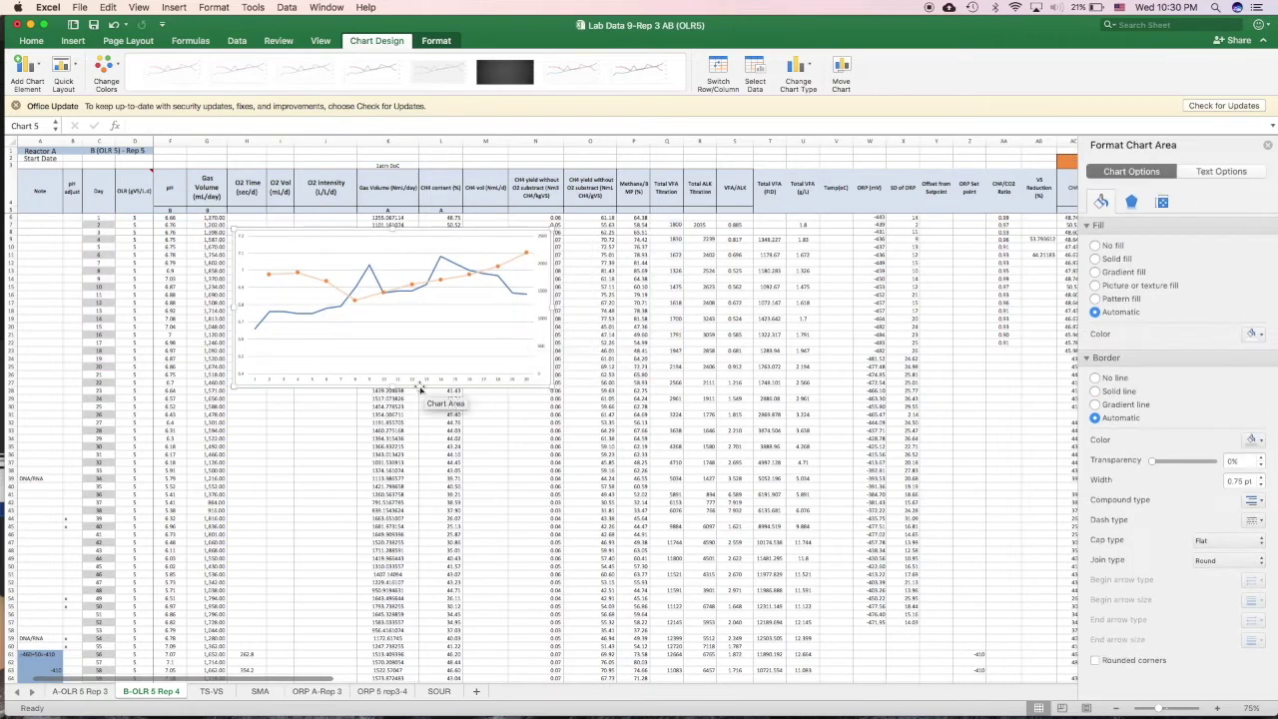
Step: Add axis titles to the primary vertical, secondary vertical and primary horizontal axes
click(362, 334)
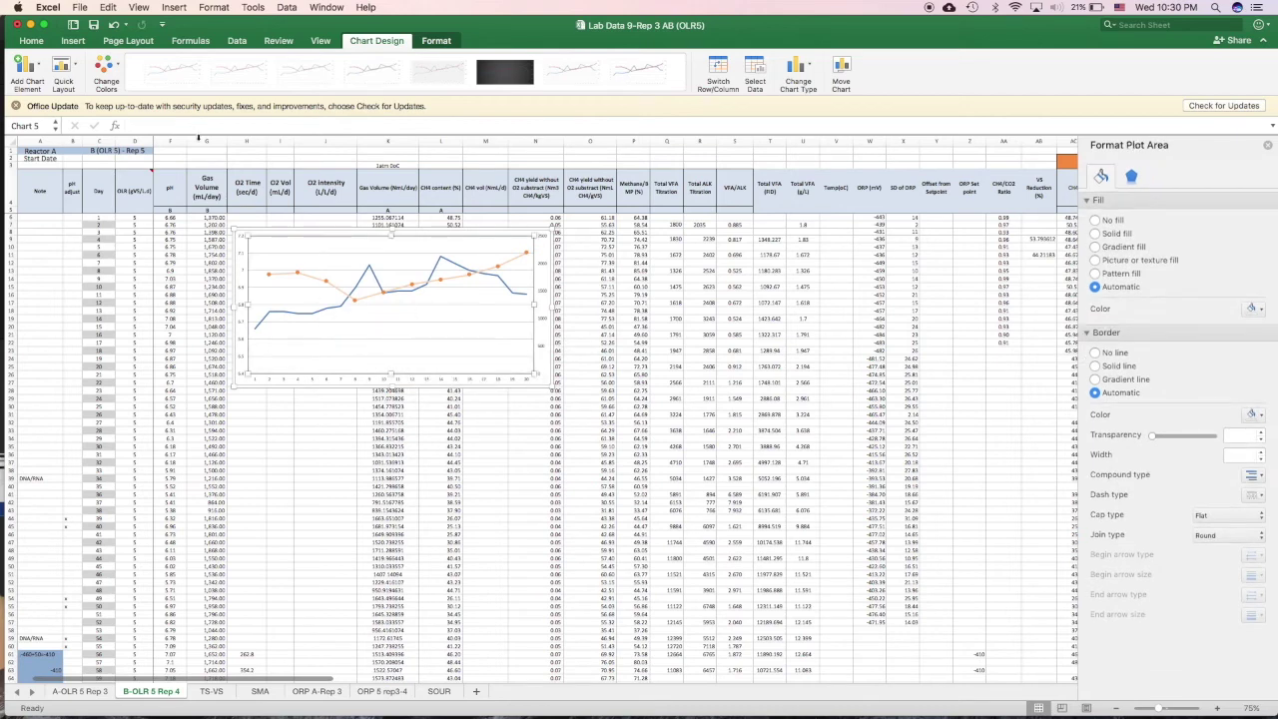
click(28, 64)
mouse_move(62, 104)
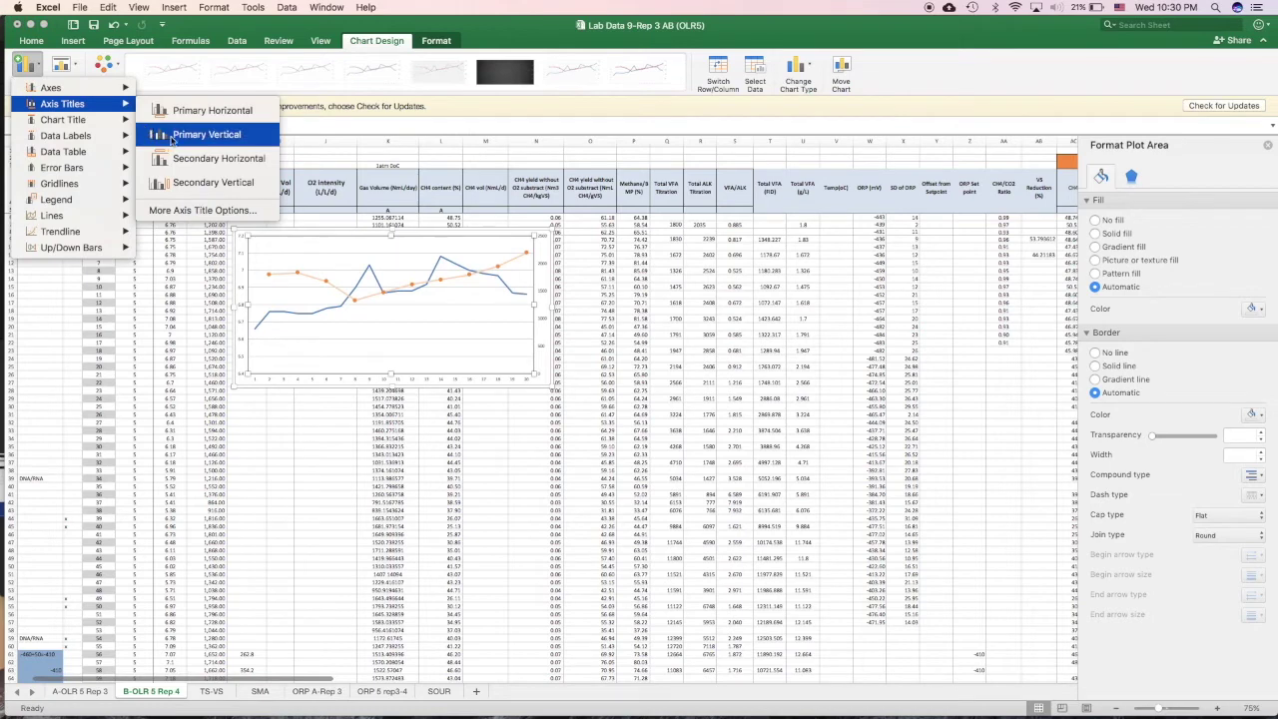
click(159, 134)
click(27, 64)
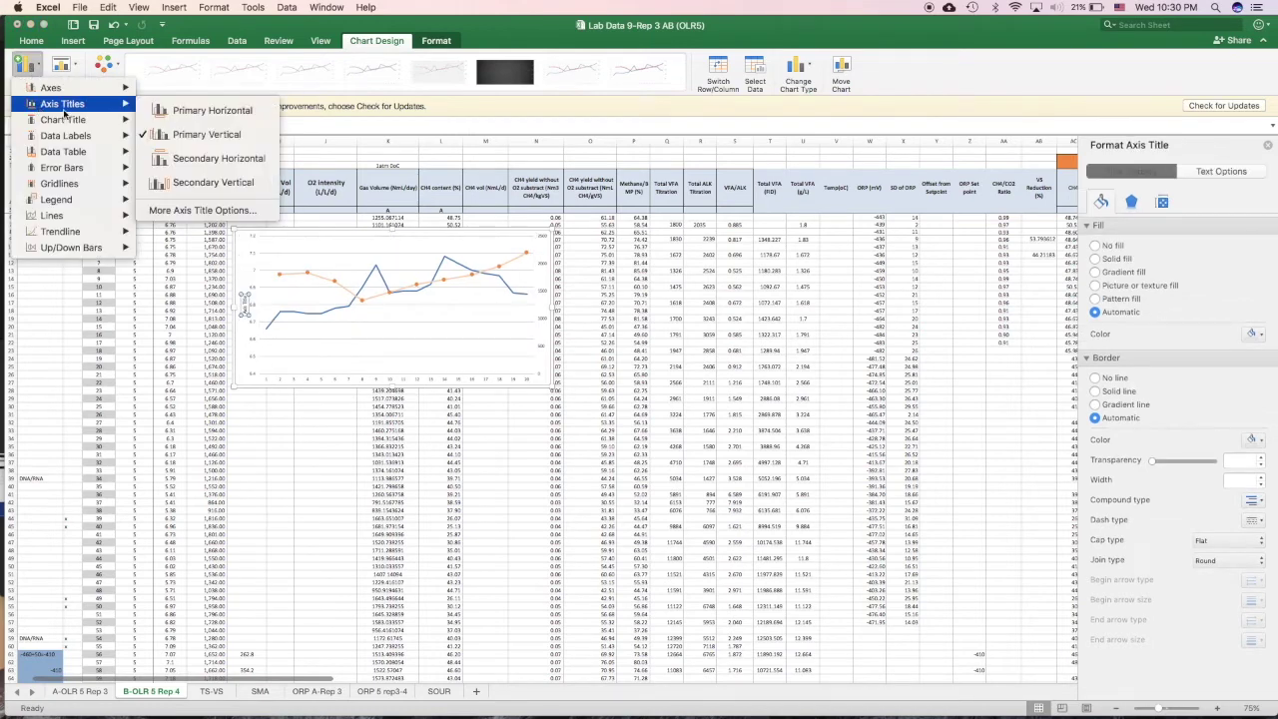
click(193, 183)
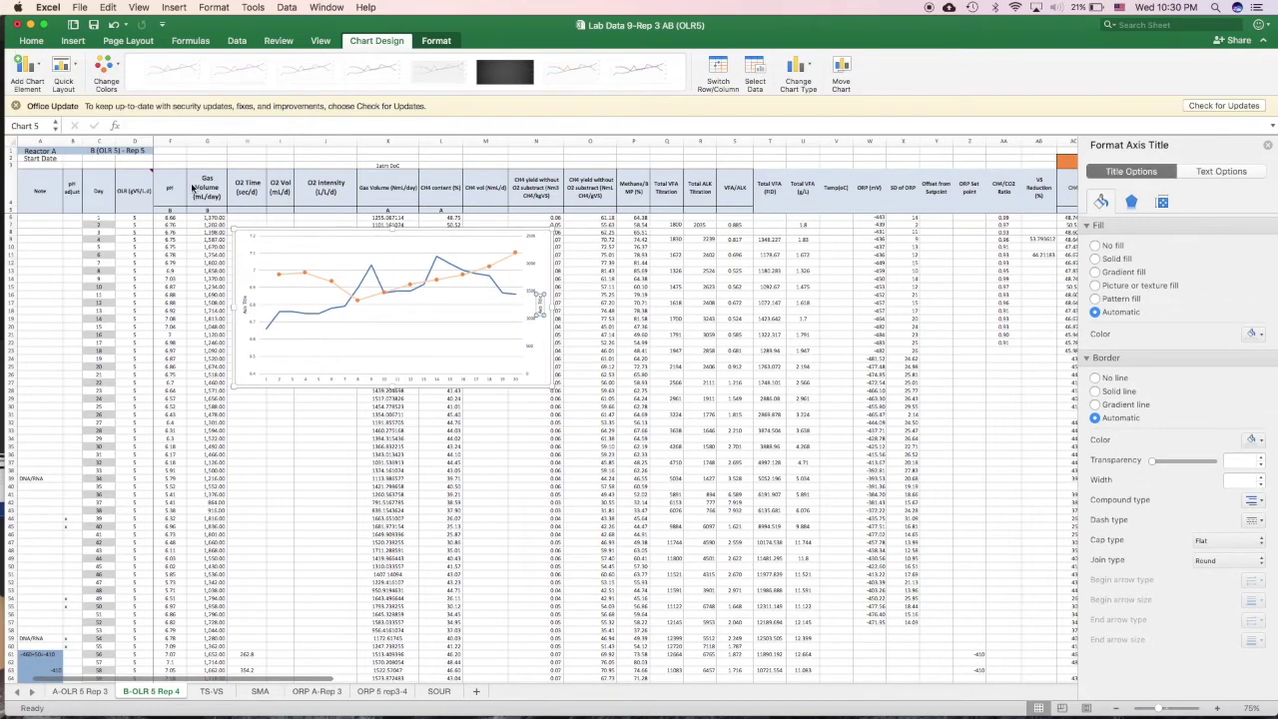
click(35, 74)
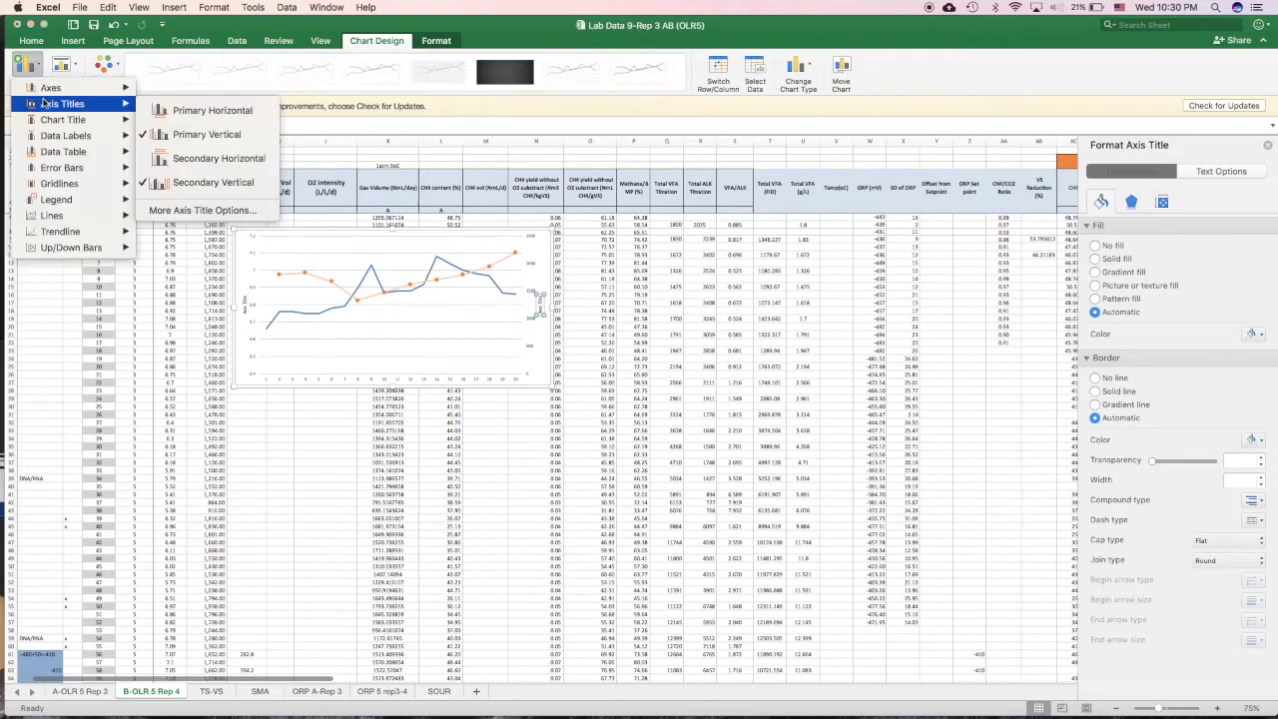
mouse_move(62, 103)
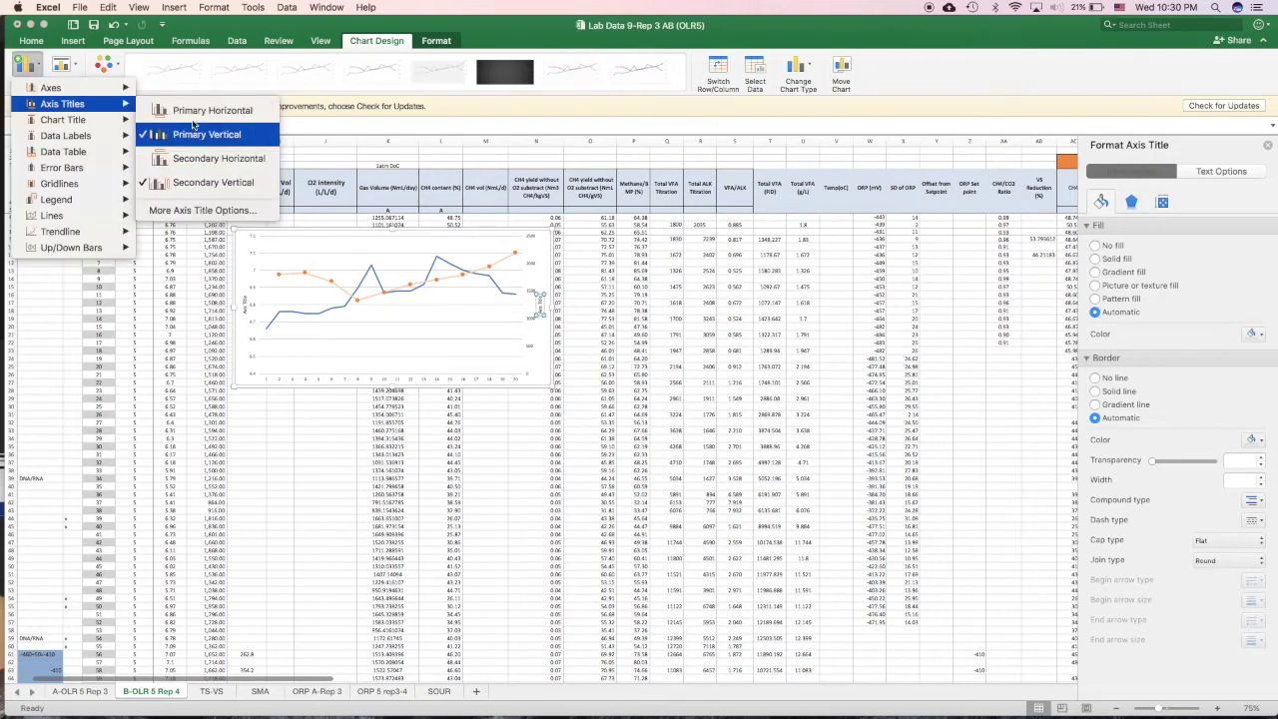
click(205, 110)
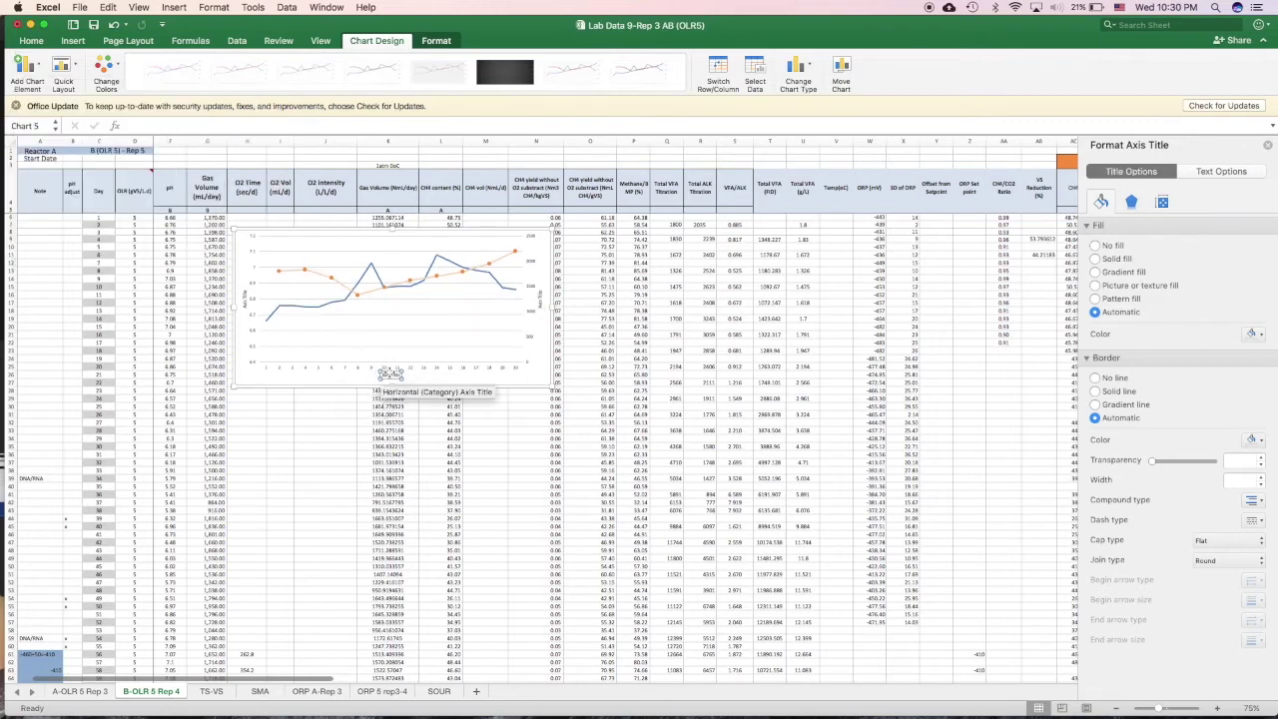
click(391, 376)
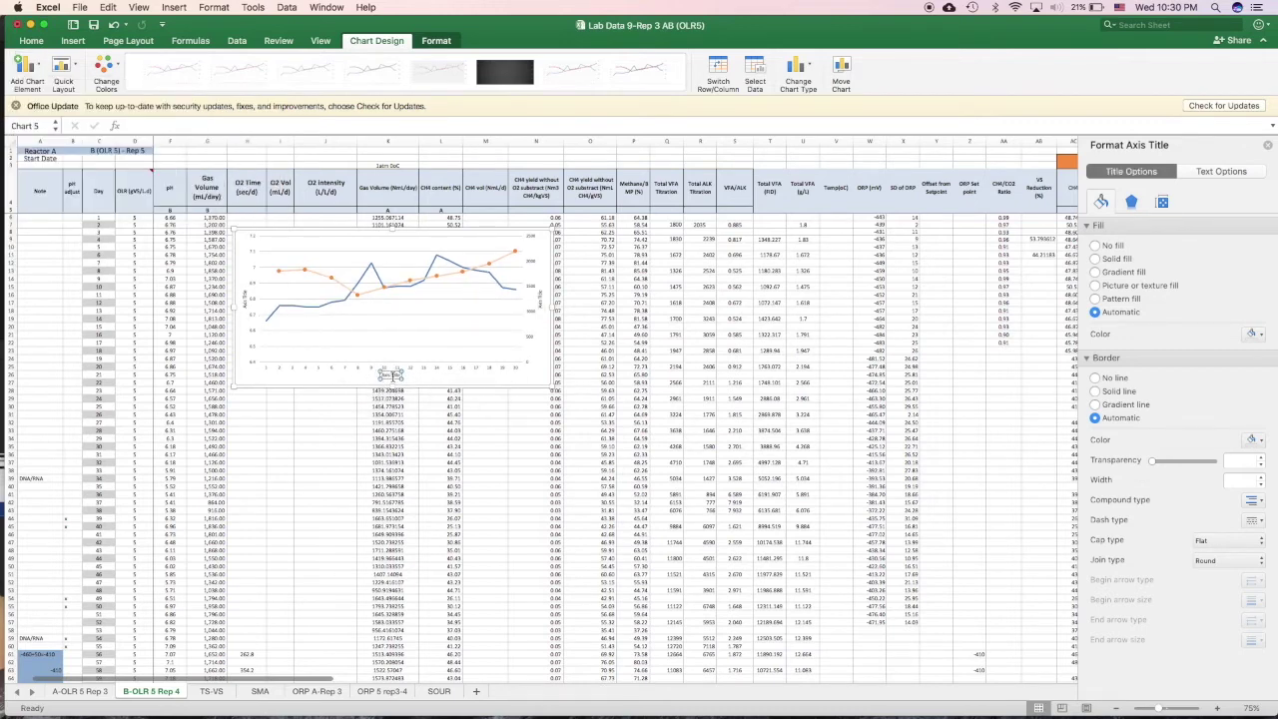
click(344, 381)
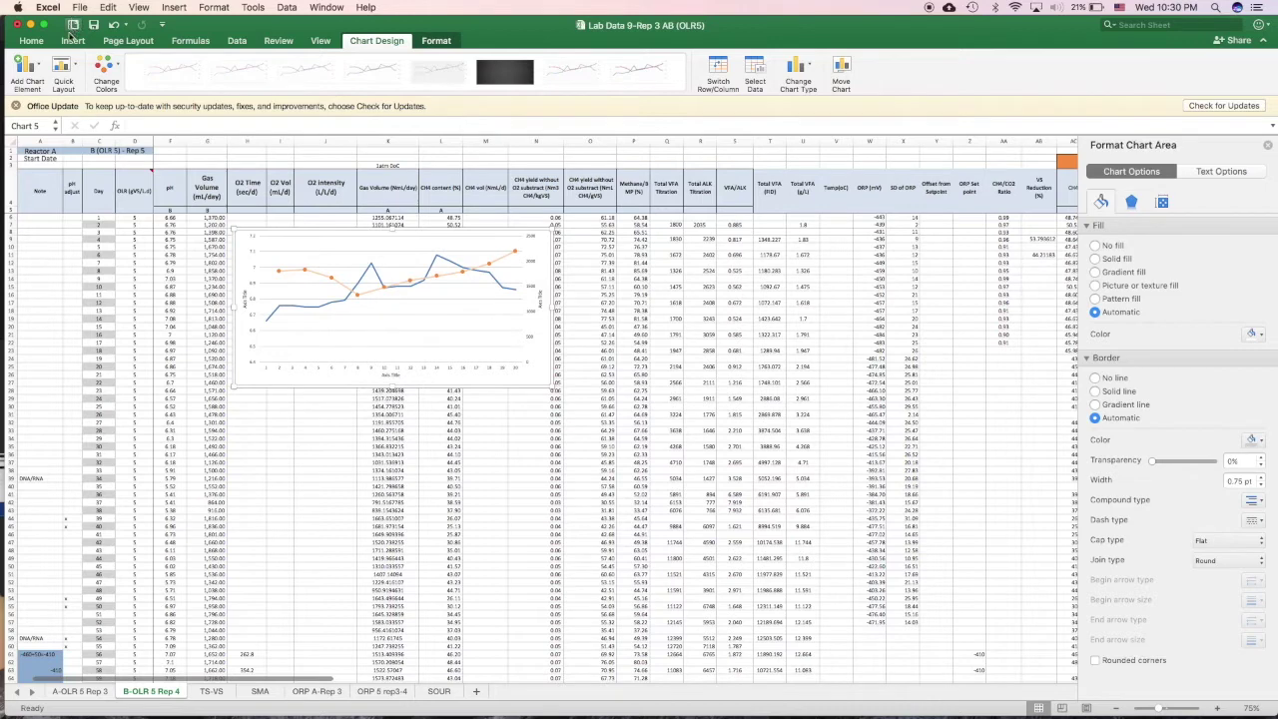
Step: Set all chart text to the Helvetica font from the Home font list
click(31, 42)
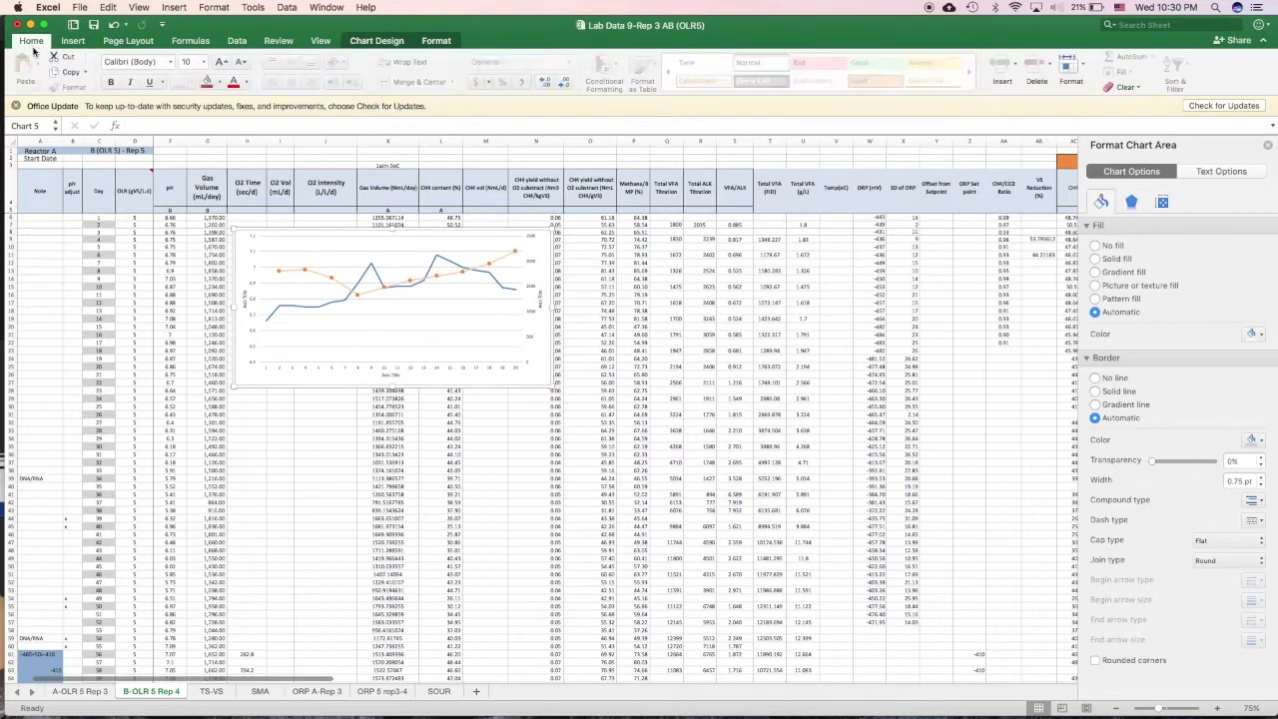
click(172, 62)
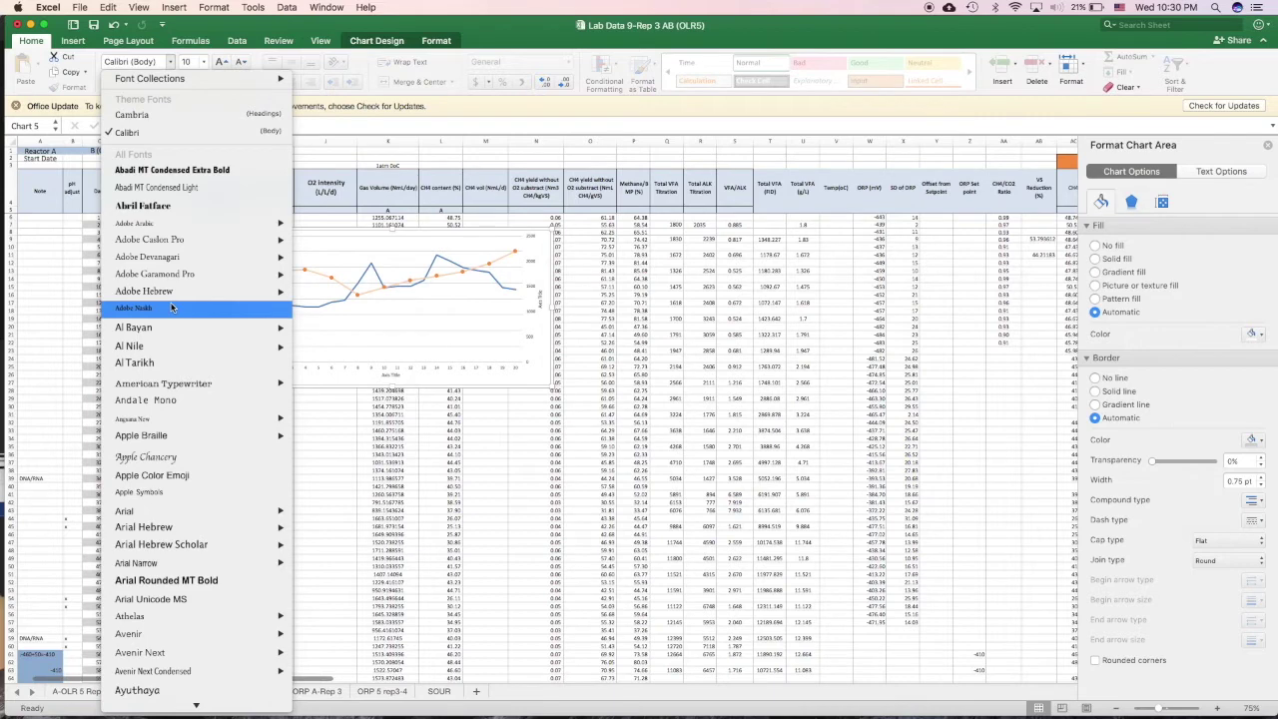
scroll(170, 307, down, 15)
key(Down)
key(Down)
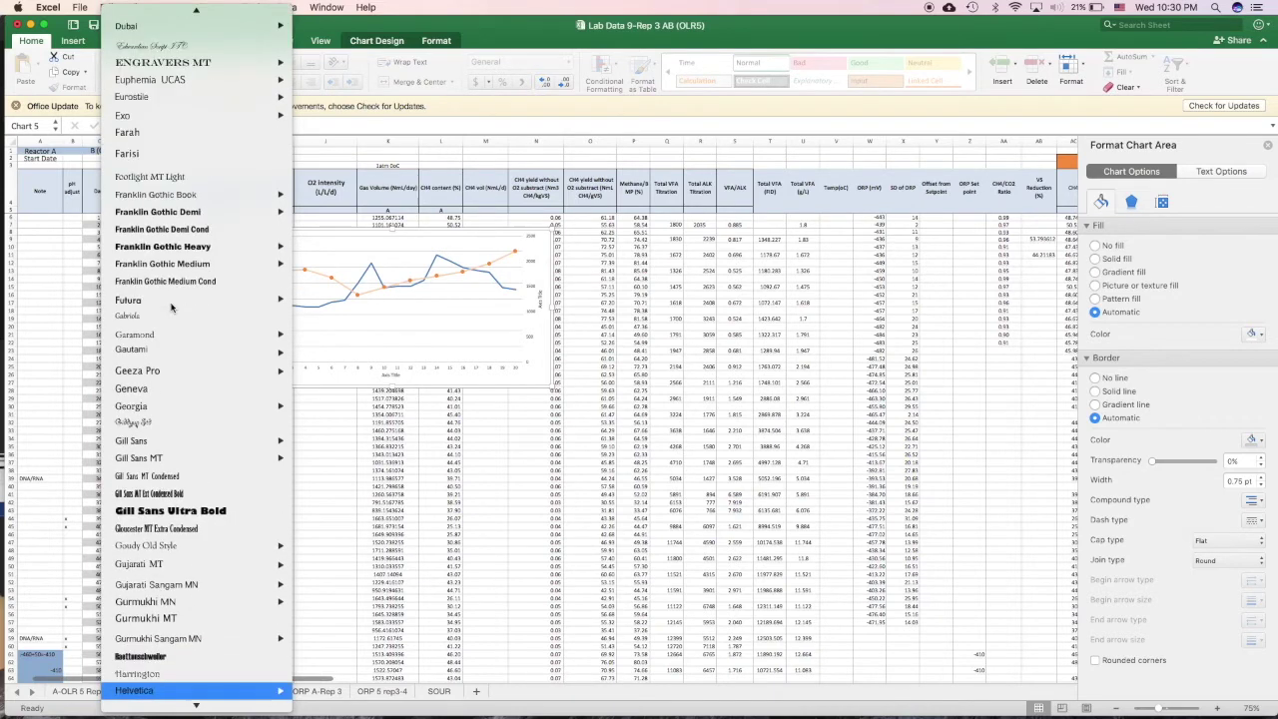
key(Return)
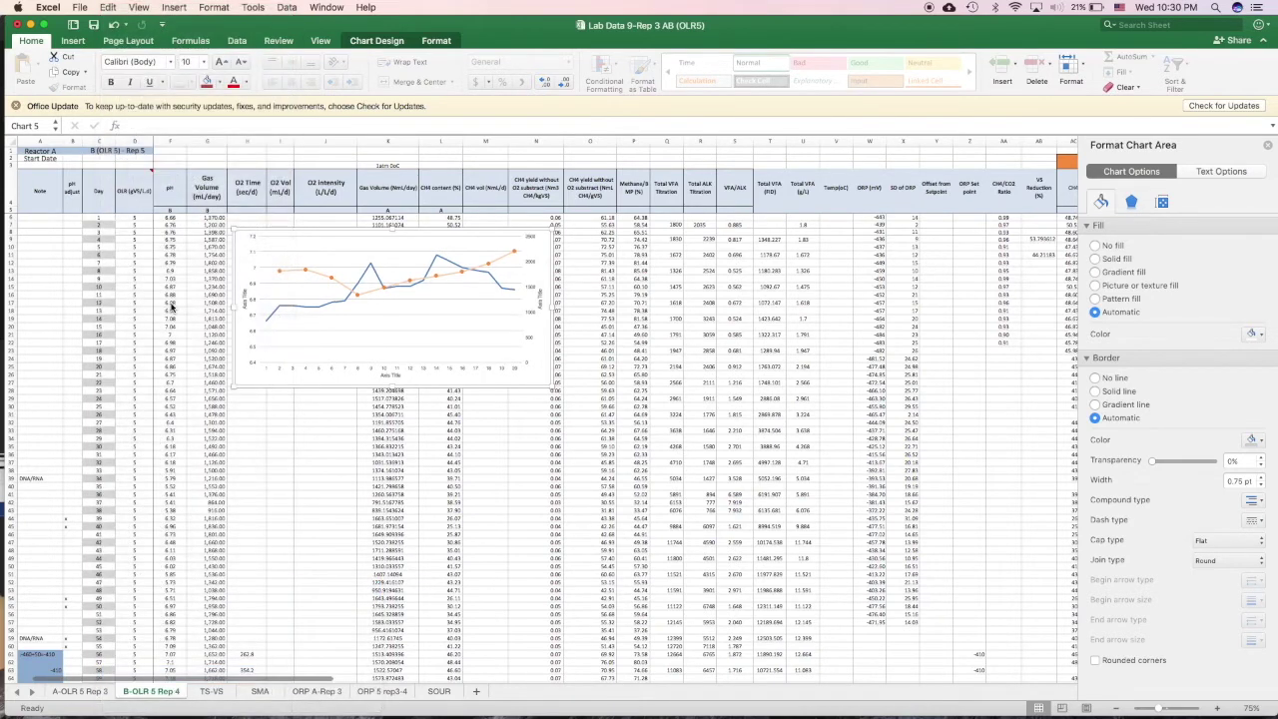
click(204, 62)
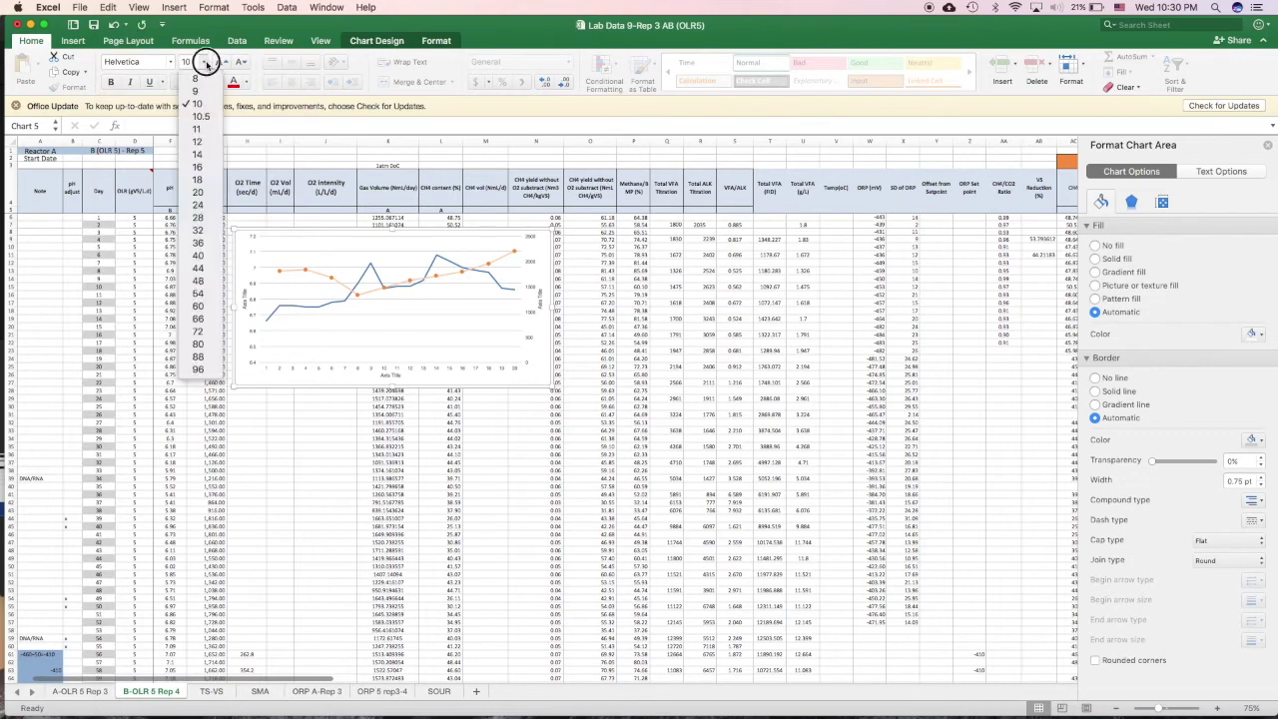
Step: Set the chart text to 12 pt and type 'Volume' as the right-hand axis title
click(210, 142)
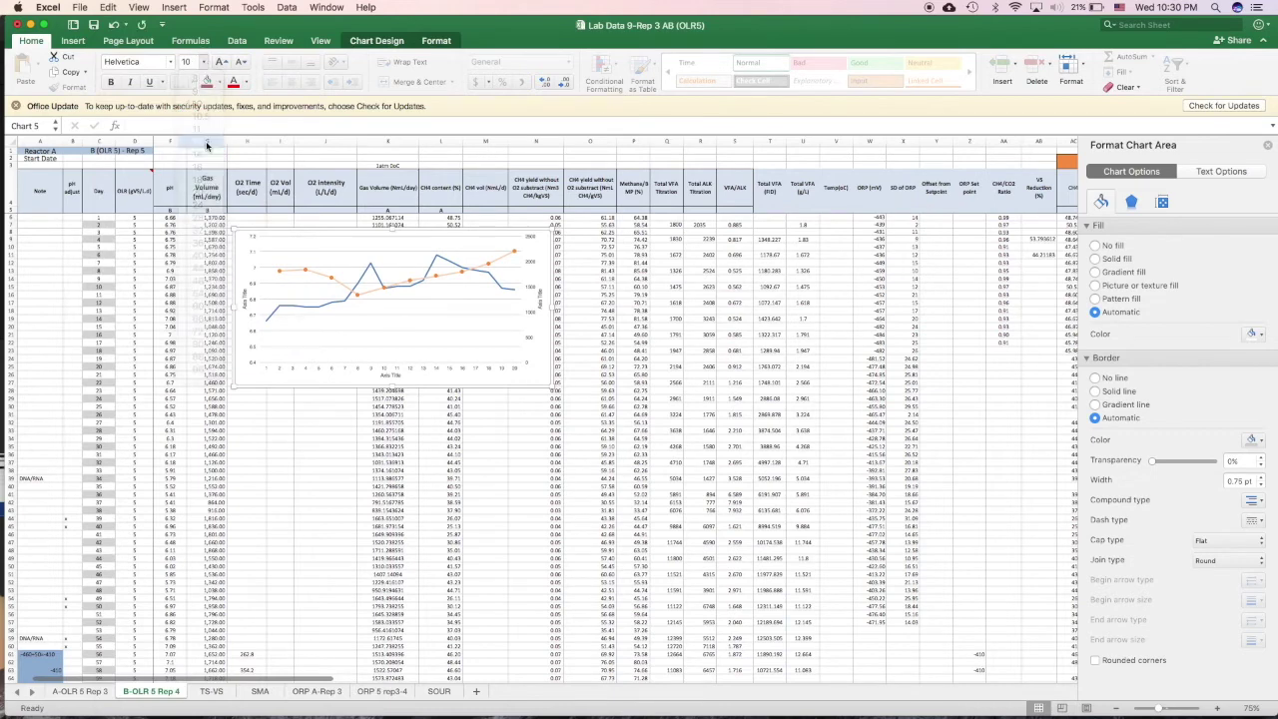
click(538, 290)
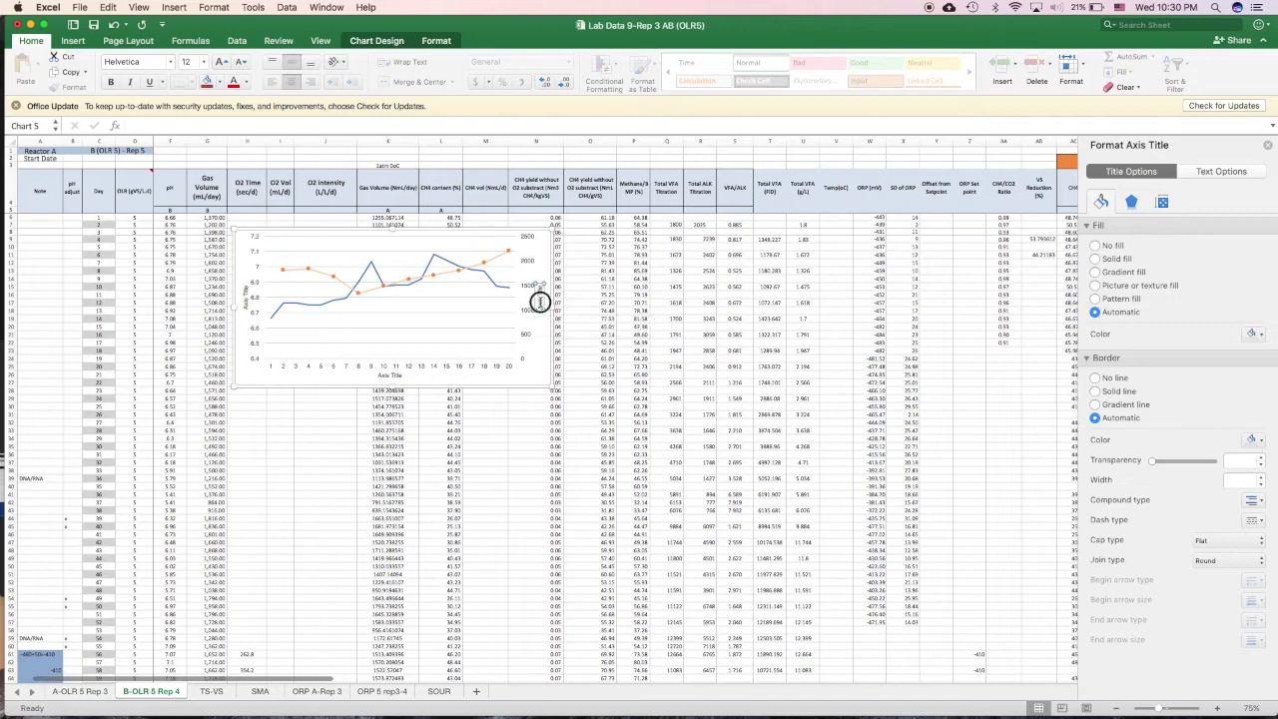
click(540, 303)
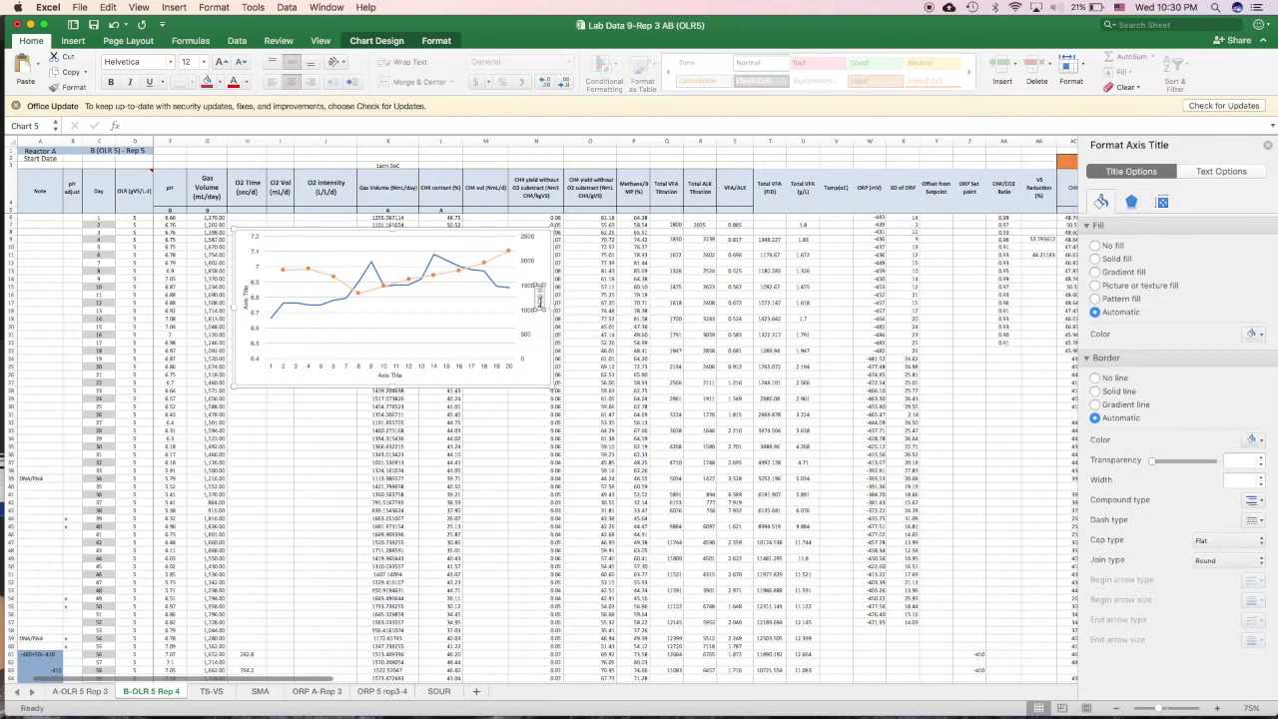
text(Volume)
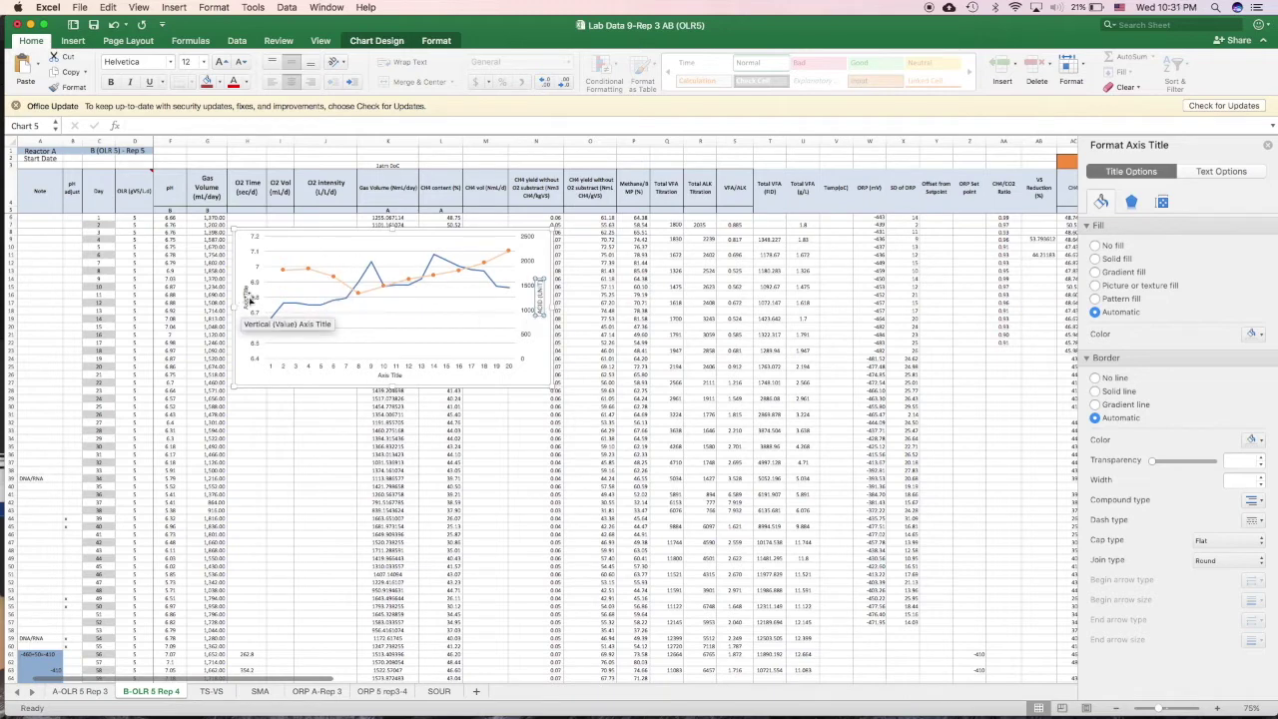
click(246, 296)
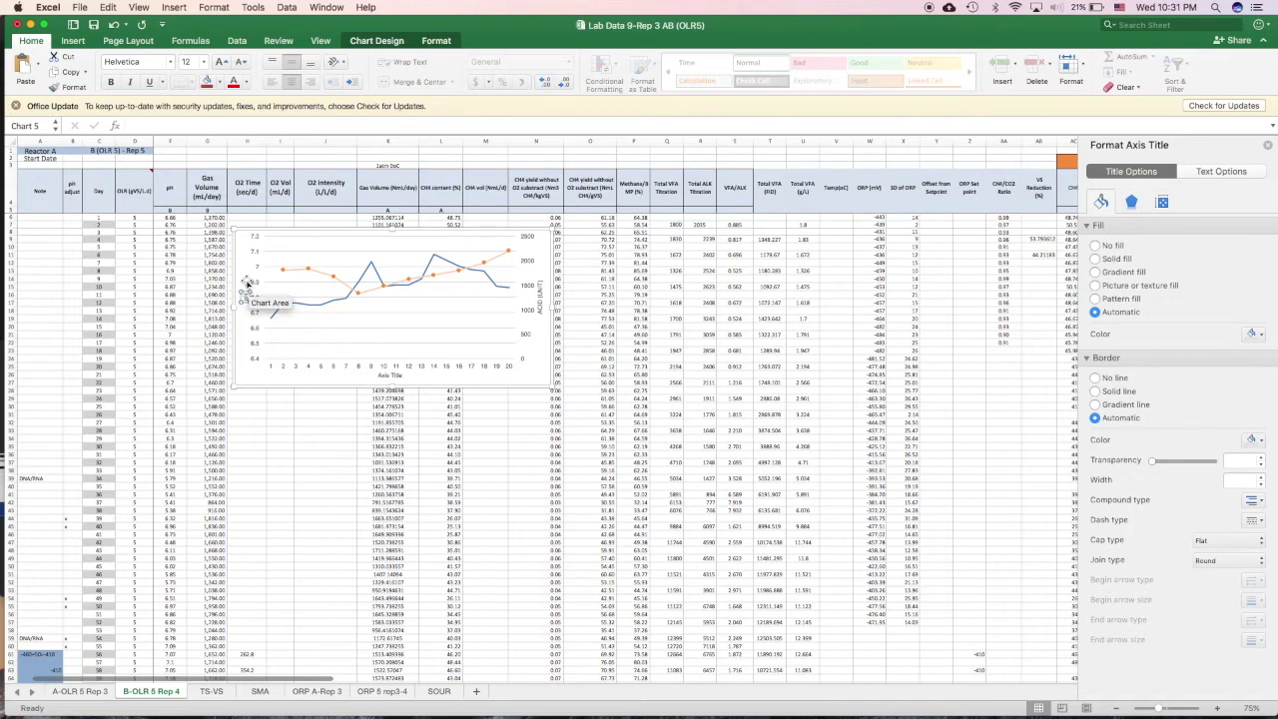
click(249, 286)
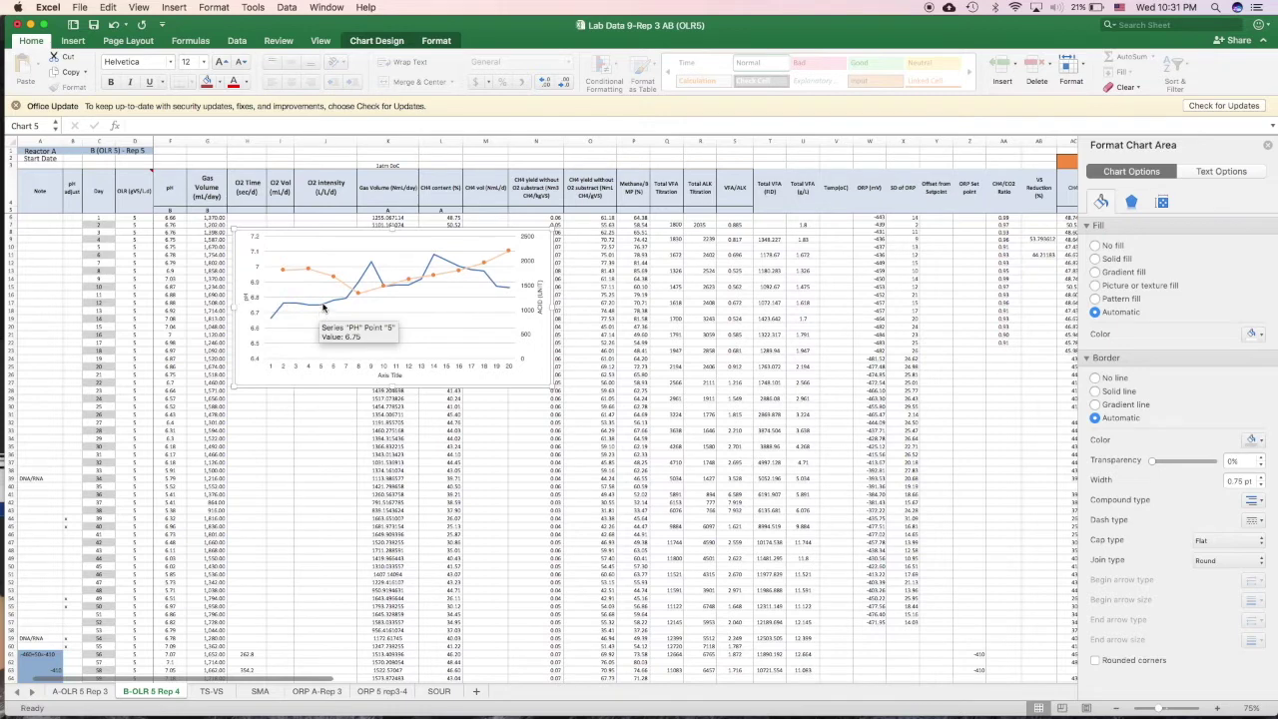
Step: Colour the secondary value axis labels orange to match the ACID line
click(322, 303)
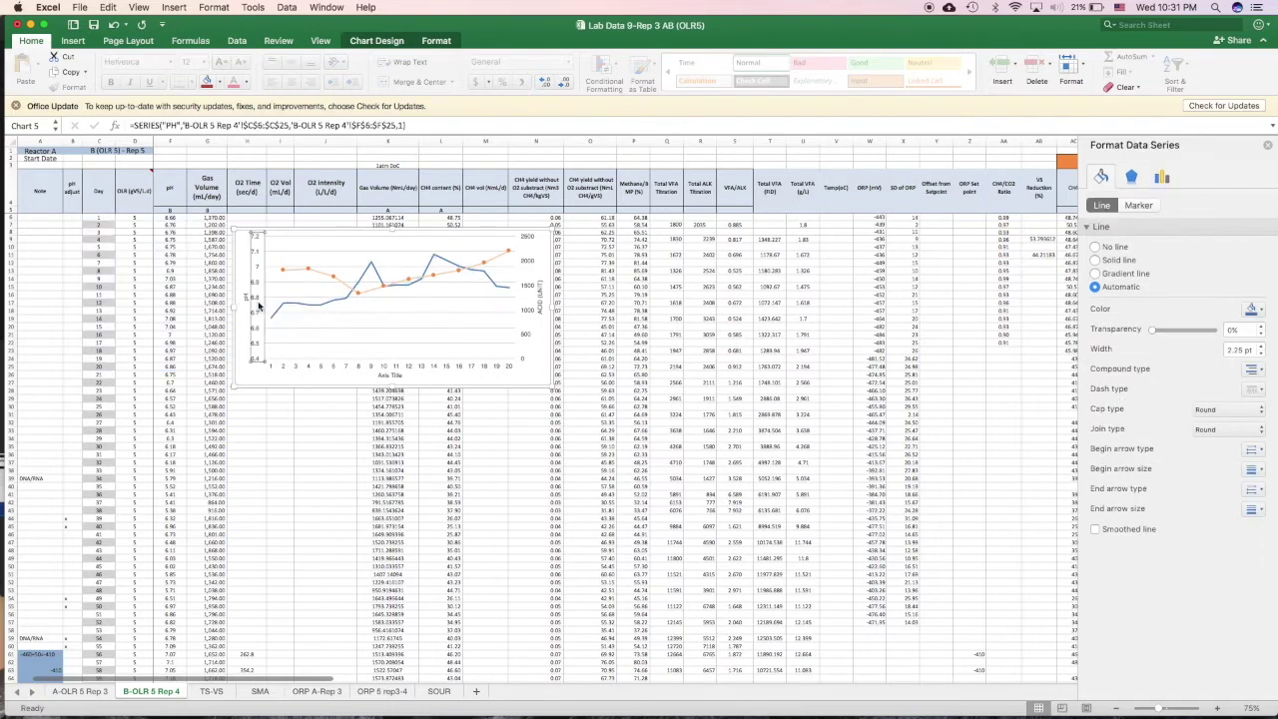
click(257, 305)
click(246, 81)
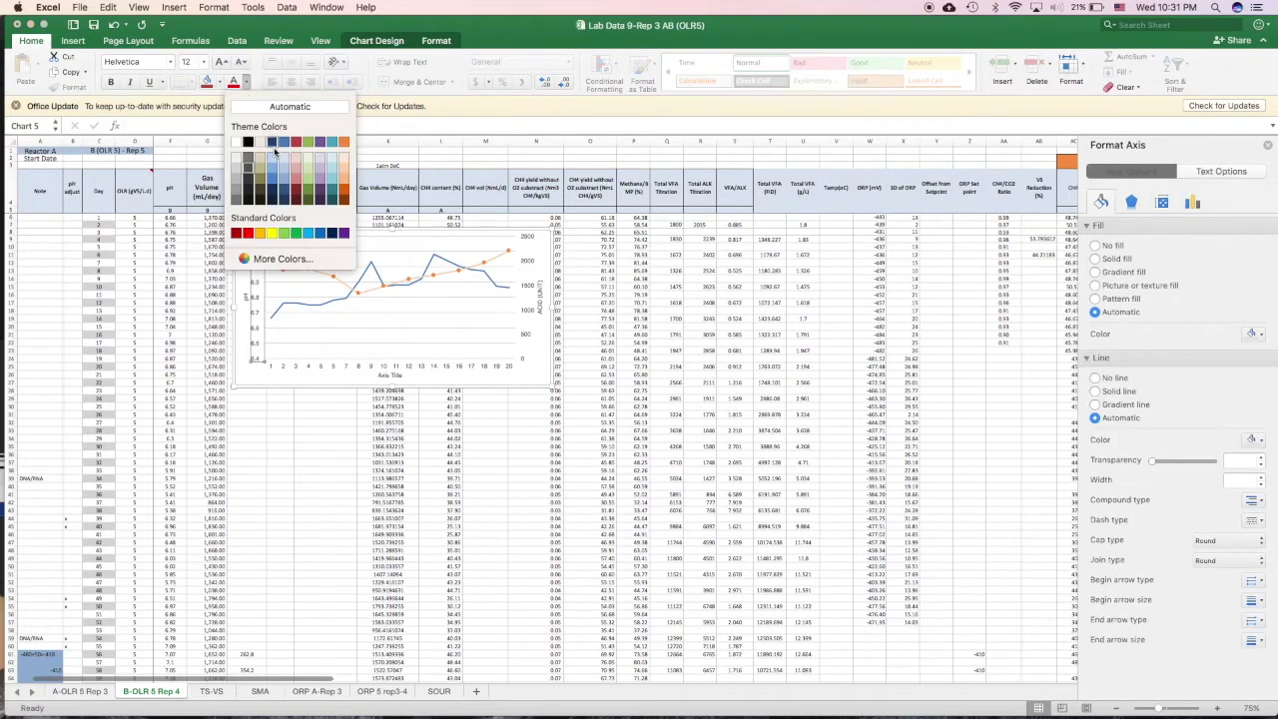
key(Escape)
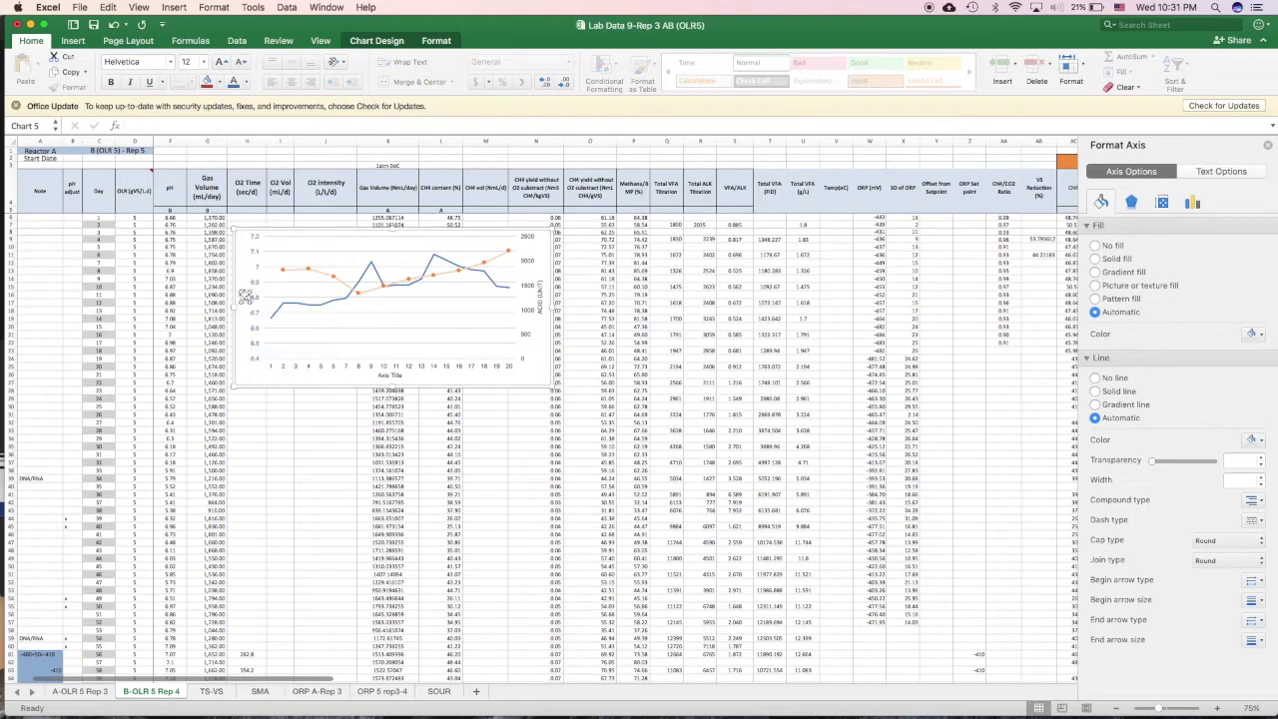
click(245, 297)
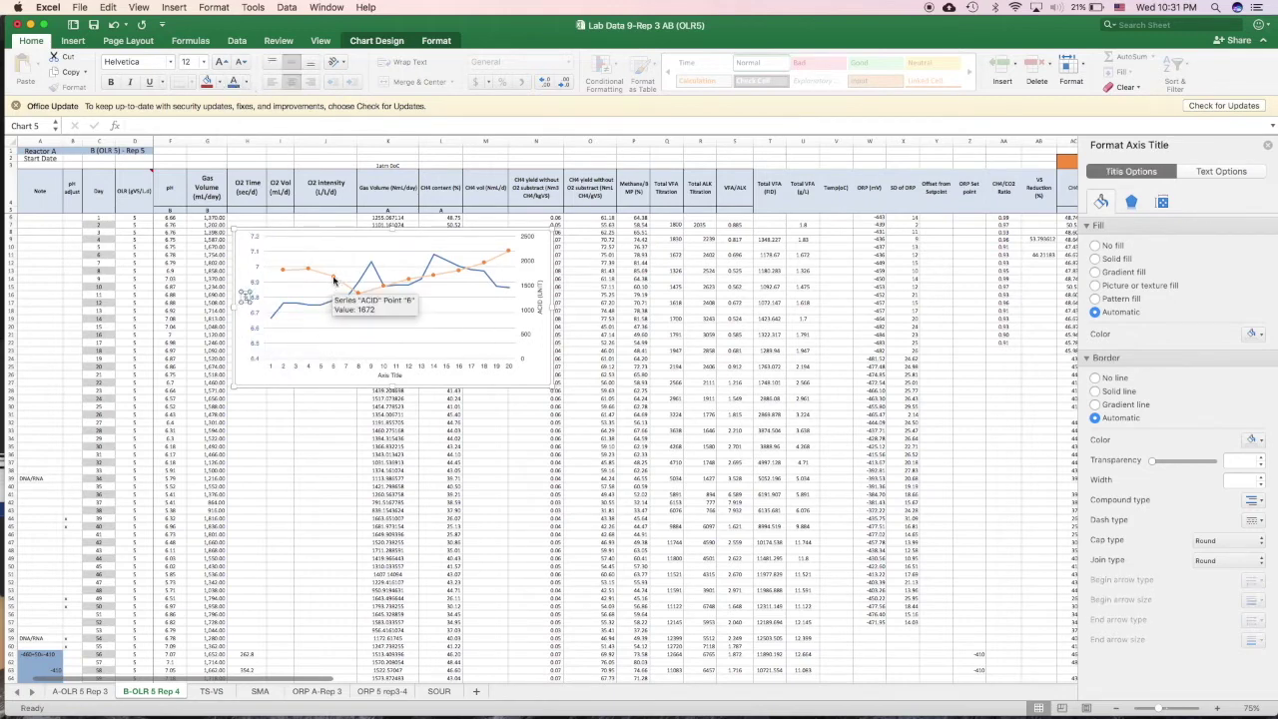
click(526, 300)
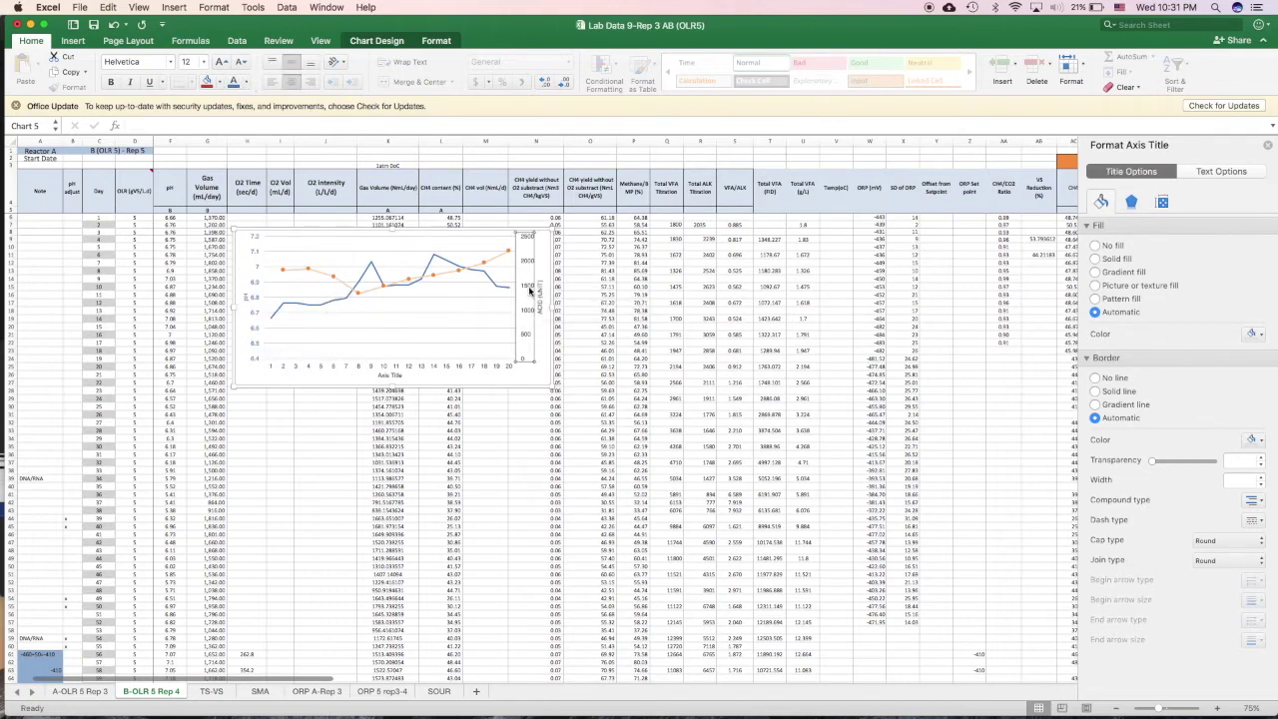
click(245, 84)
click(347, 135)
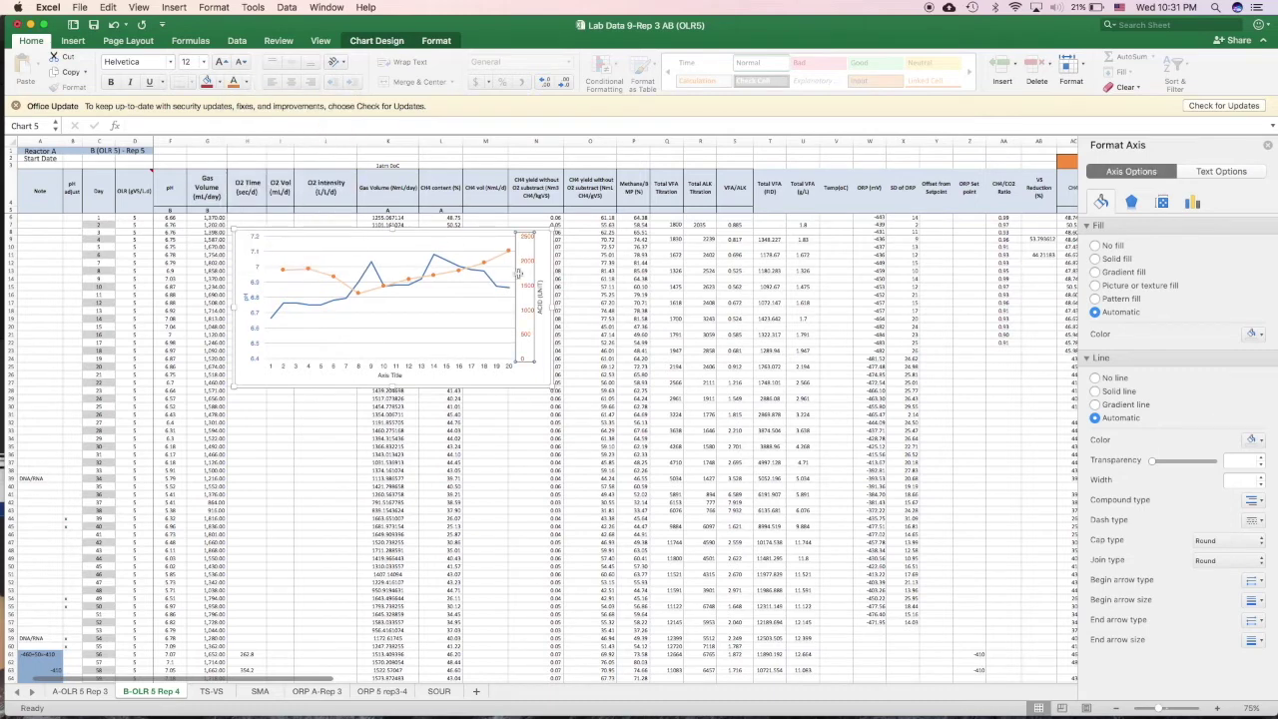
click(539, 296)
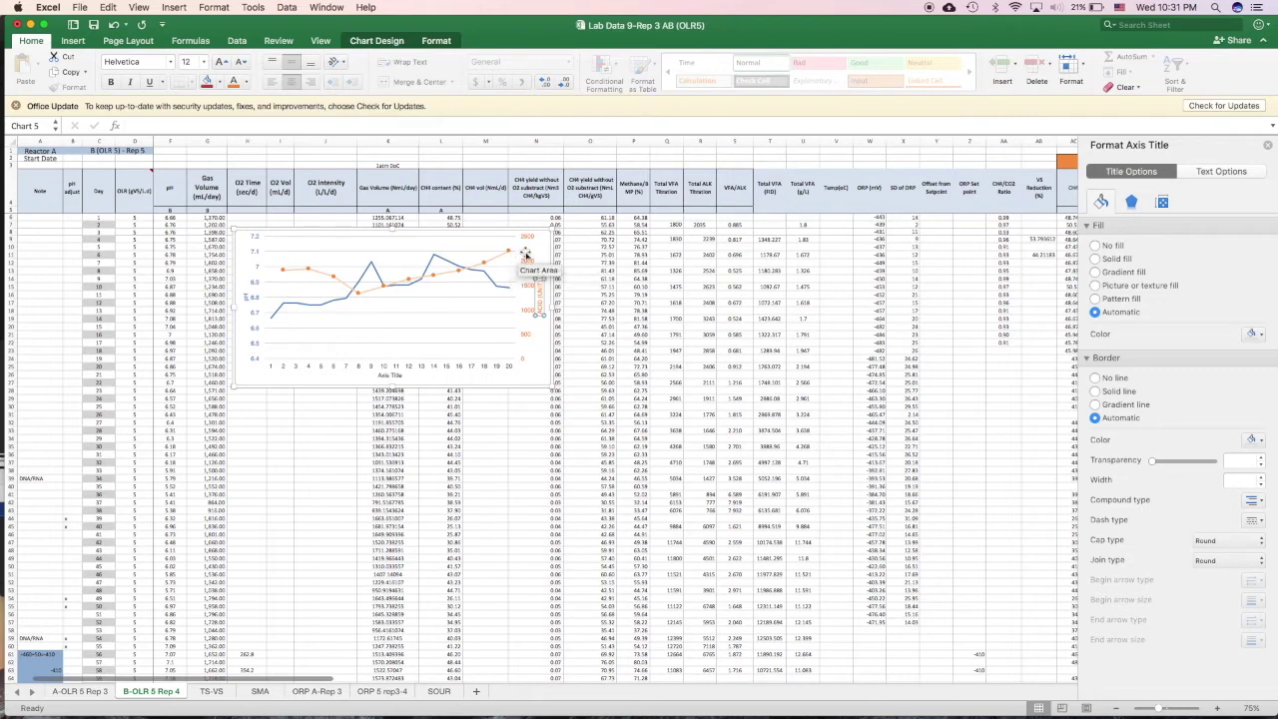
right_click(325, 390)
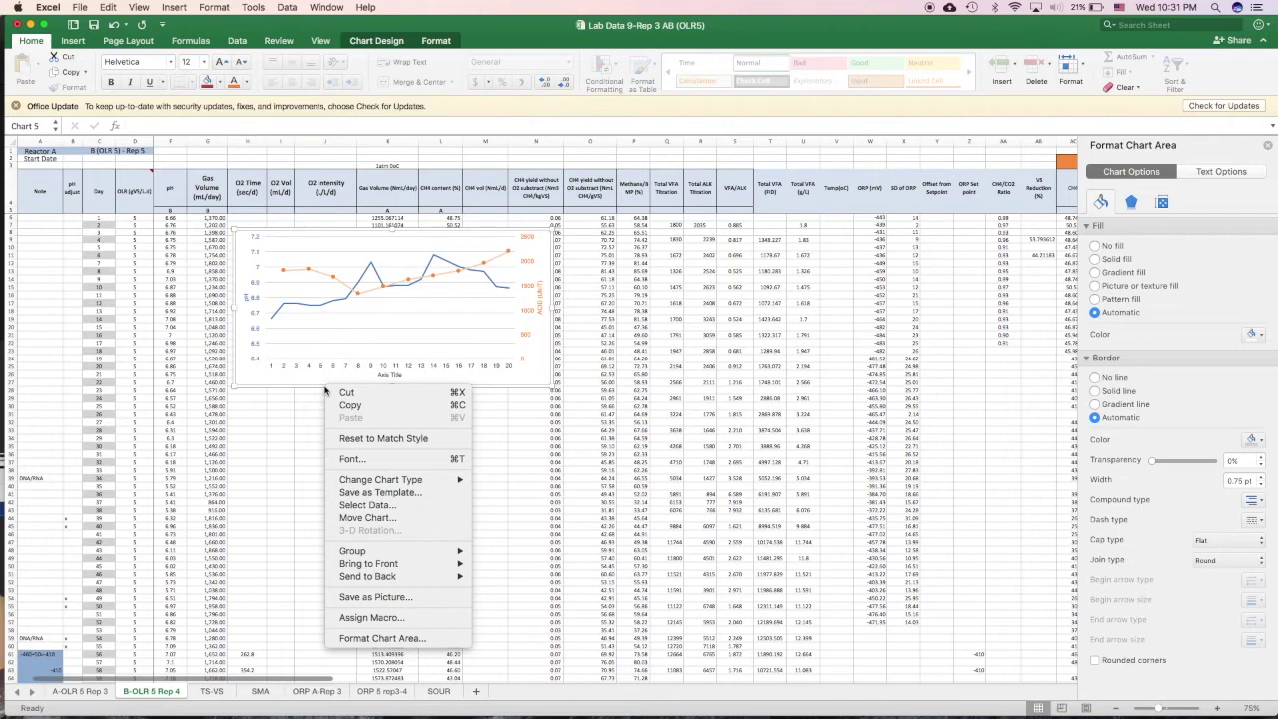
Step: Save the chart as JPEG picture Picture1.jpg on the iCloud Desktop
click(373, 600)
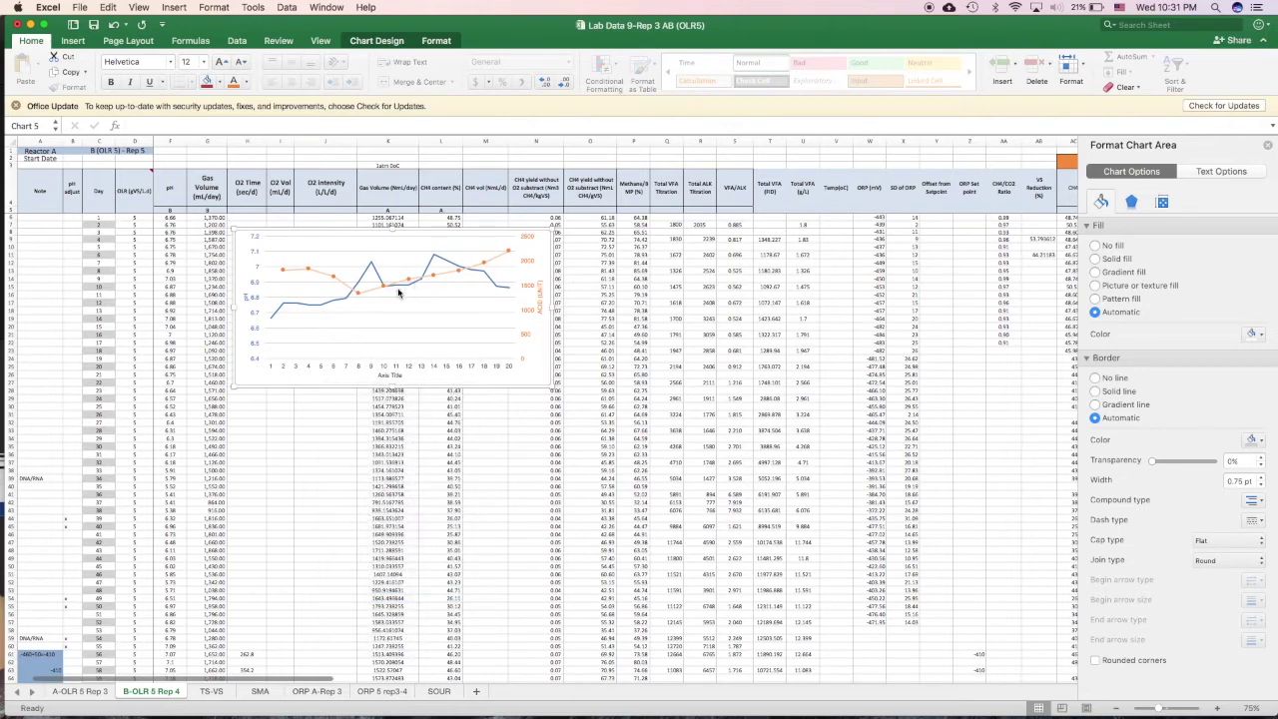
click(603, 259)
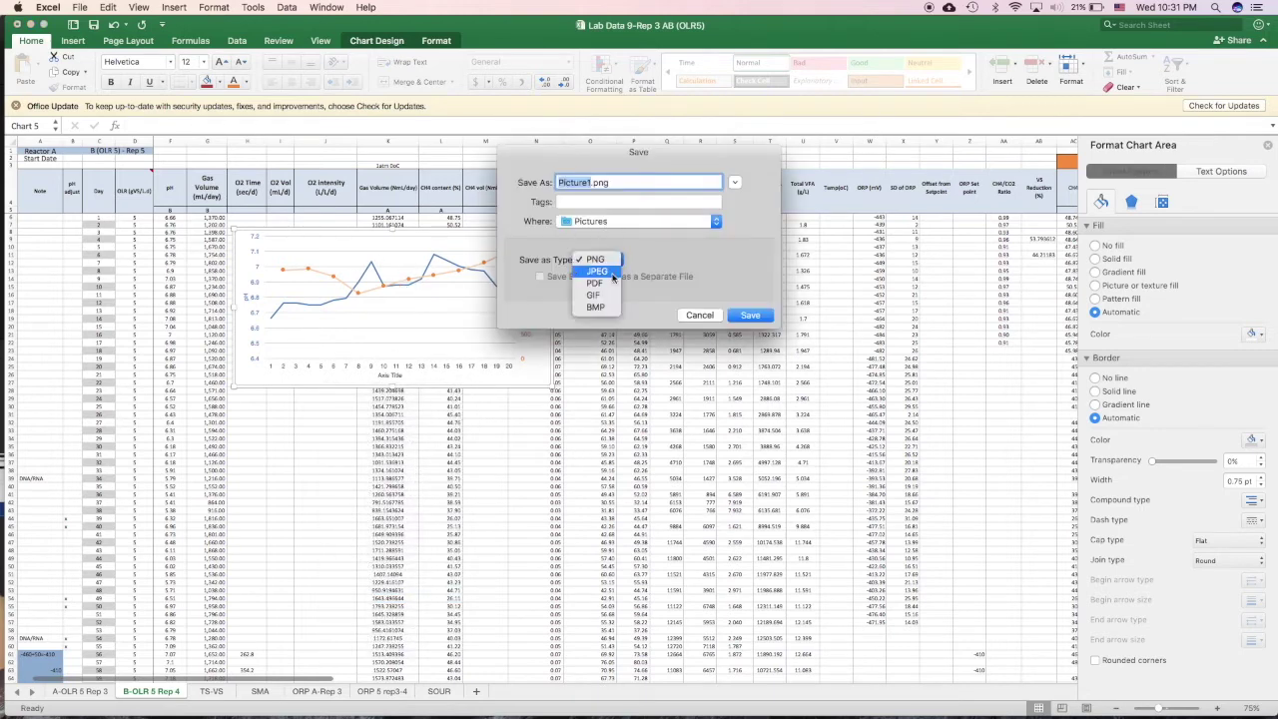
click(604, 273)
click(609, 221)
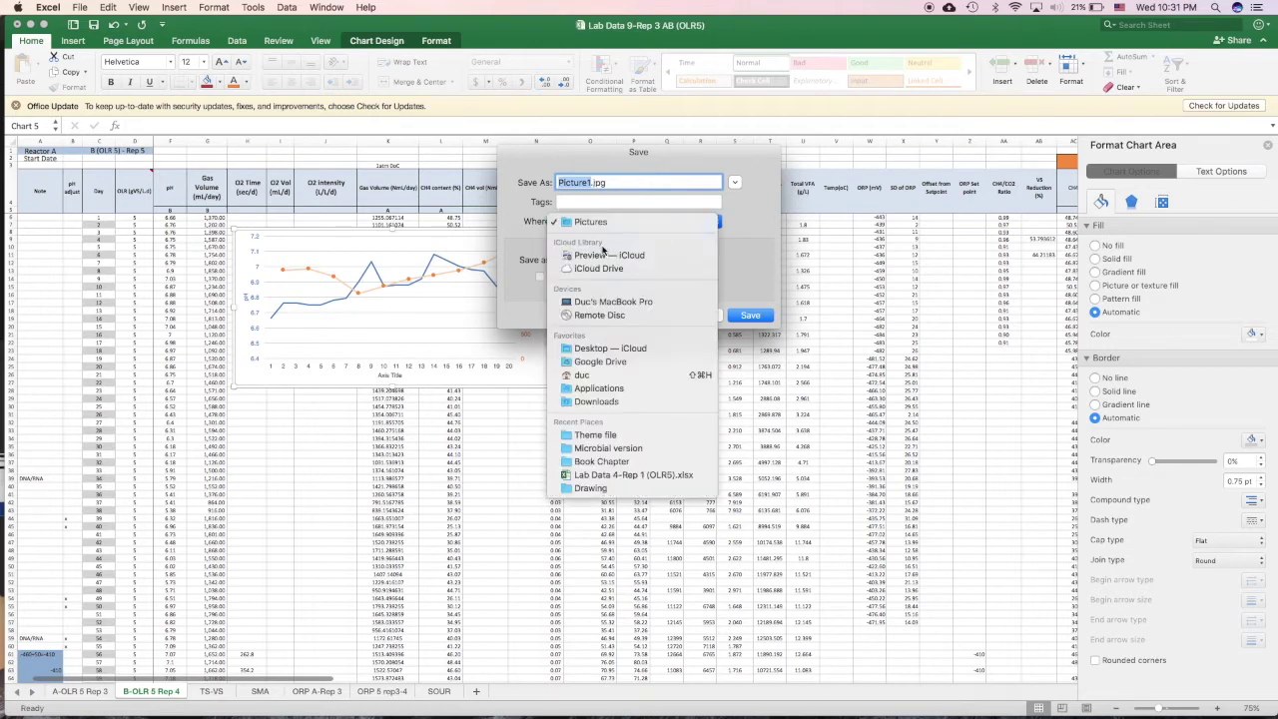
click(607, 351)
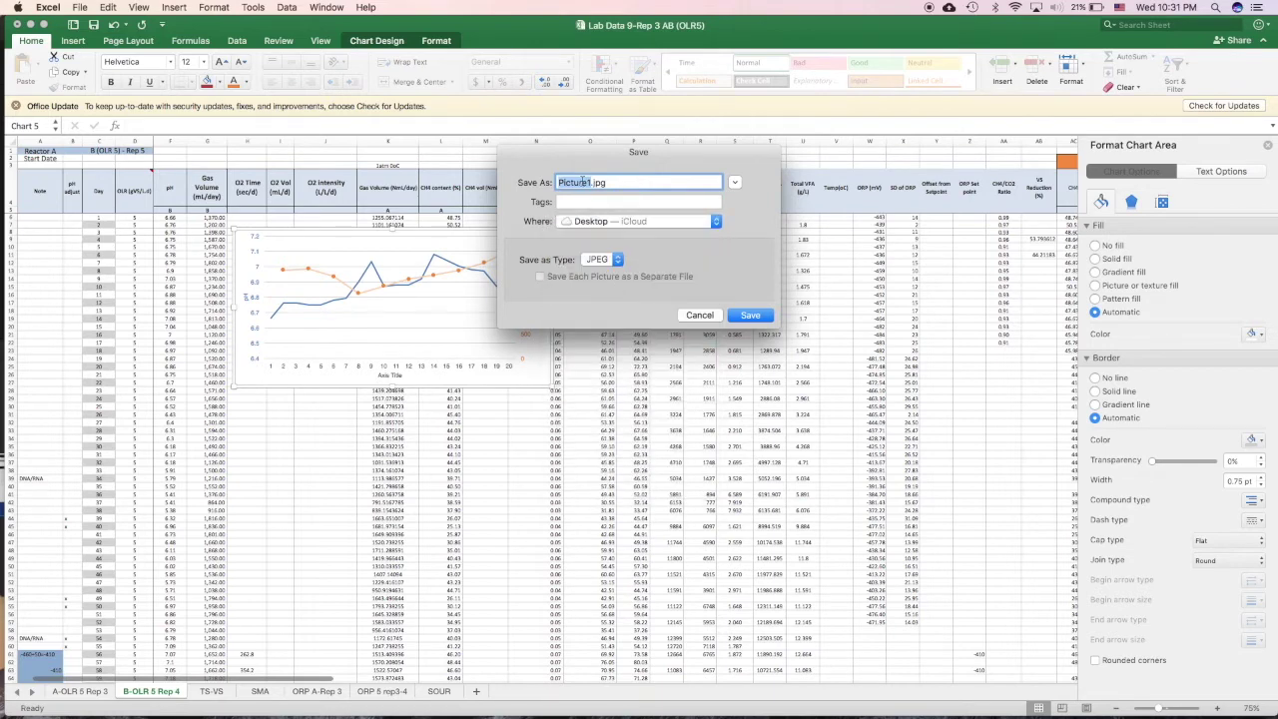
click(747, 316)
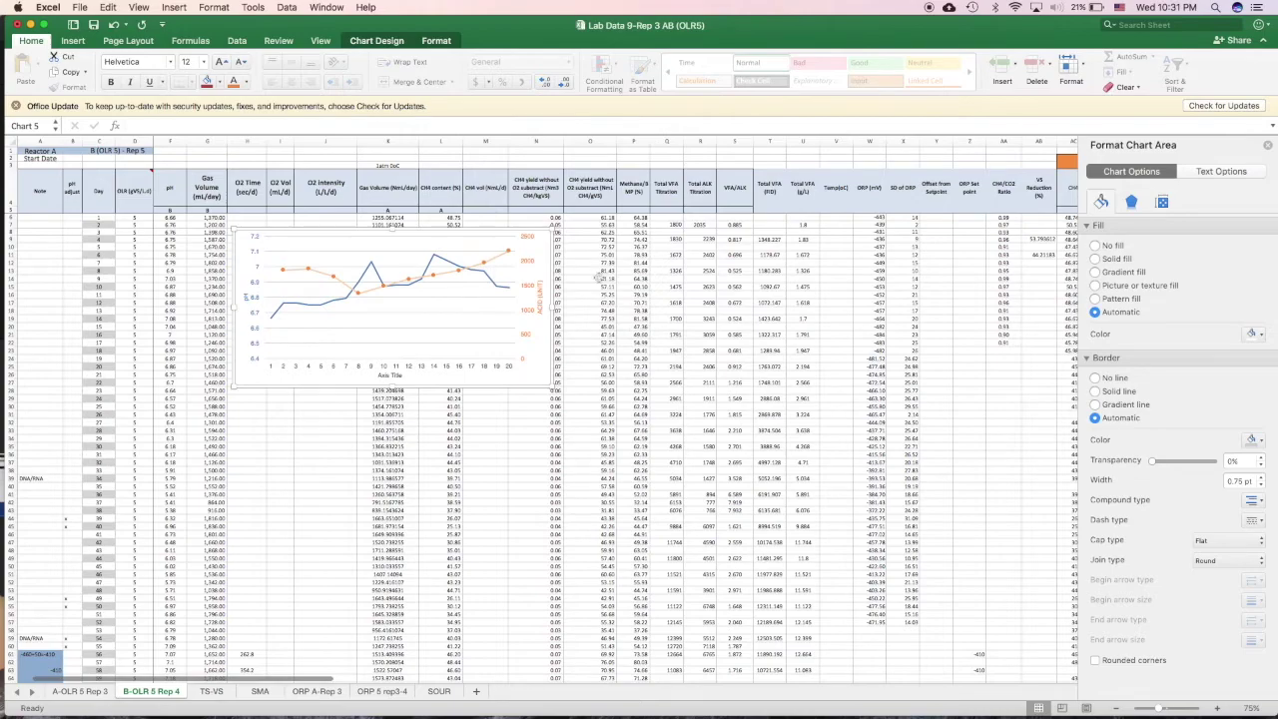
mouse_move(1276, 2)
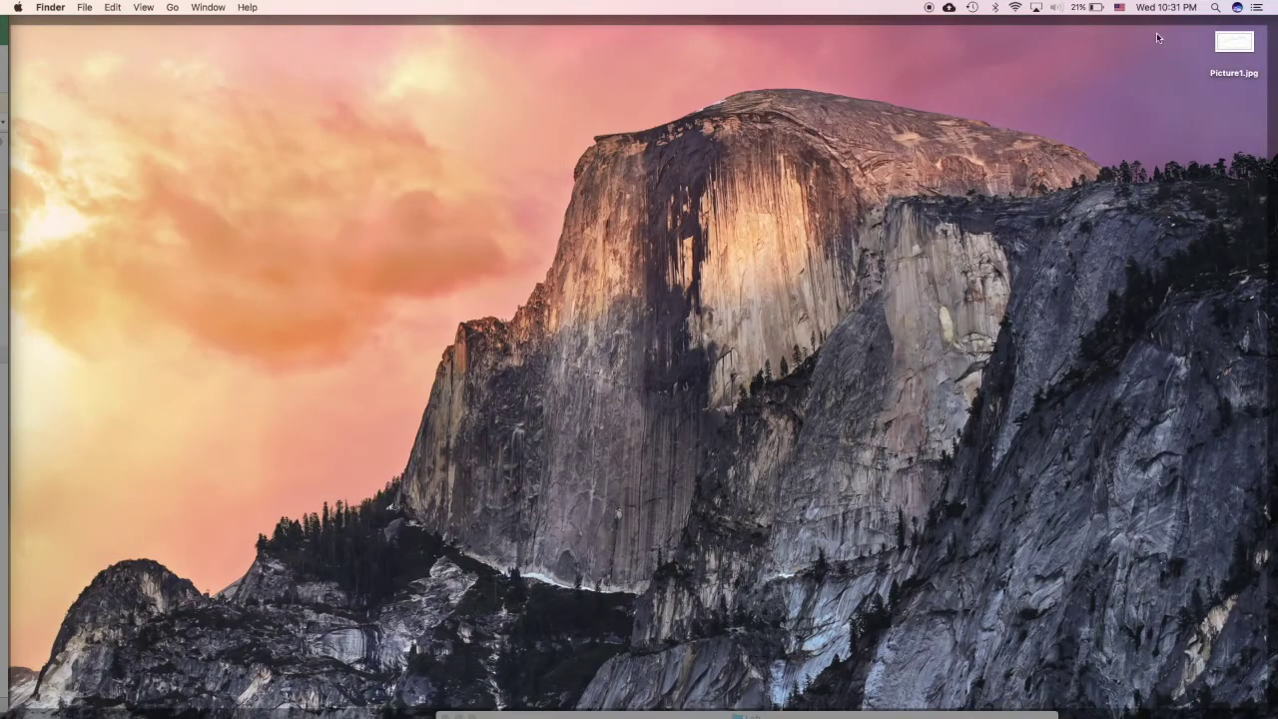
Step: Open Picture1.jpg in Preview and drag Saturation fully left to make it greyscale
double_click(1233, 42)
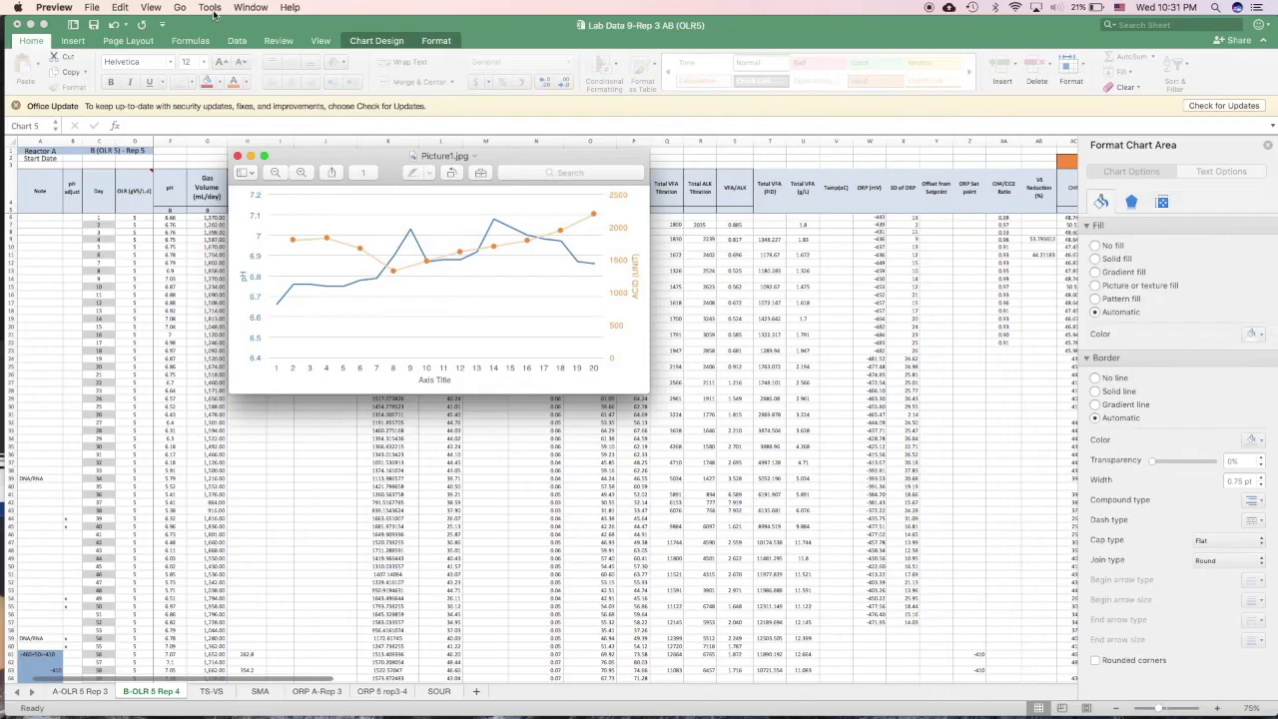
click(211, 8)
click(221, 60)
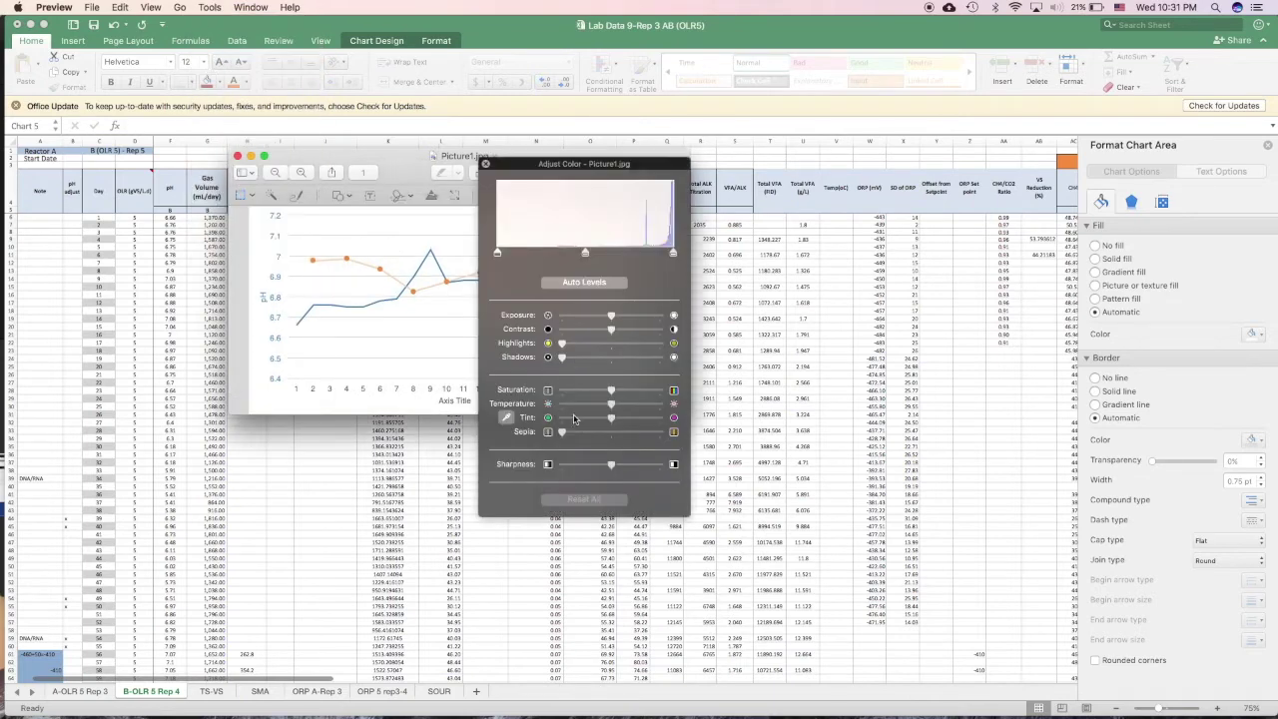
drag(611, 390, 561, 390)
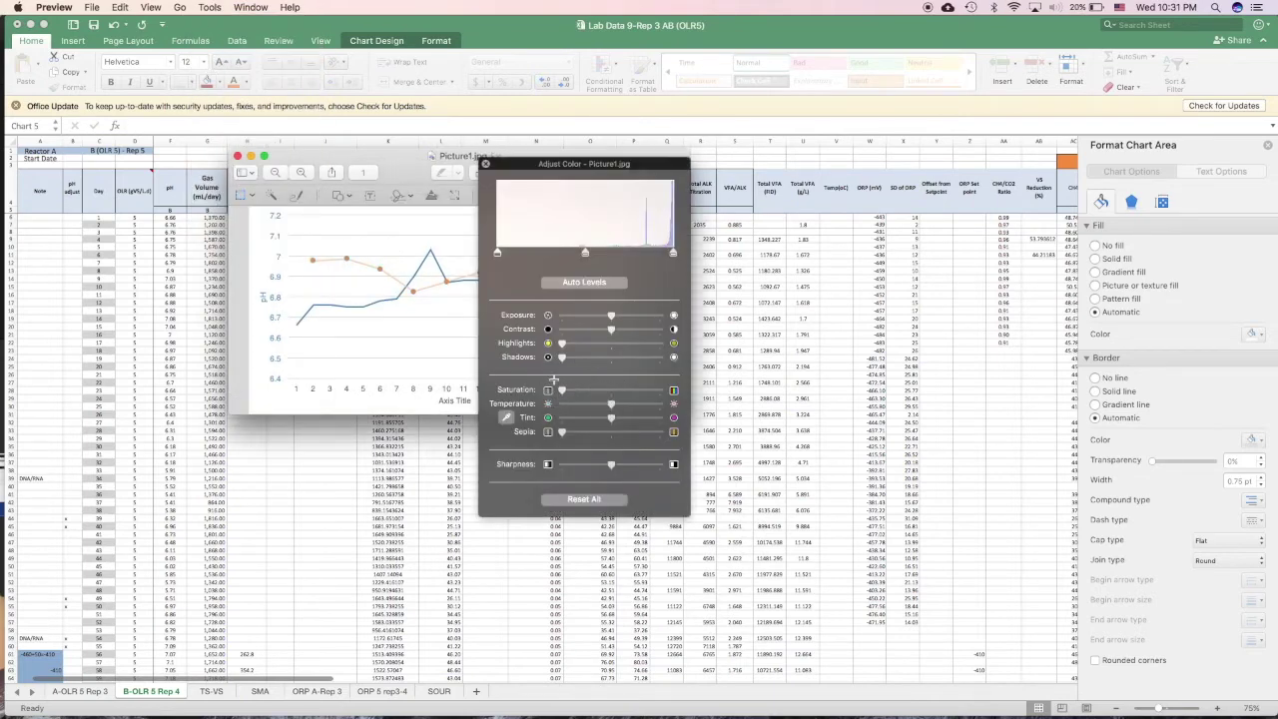
drag(526, 170, 851, 176)
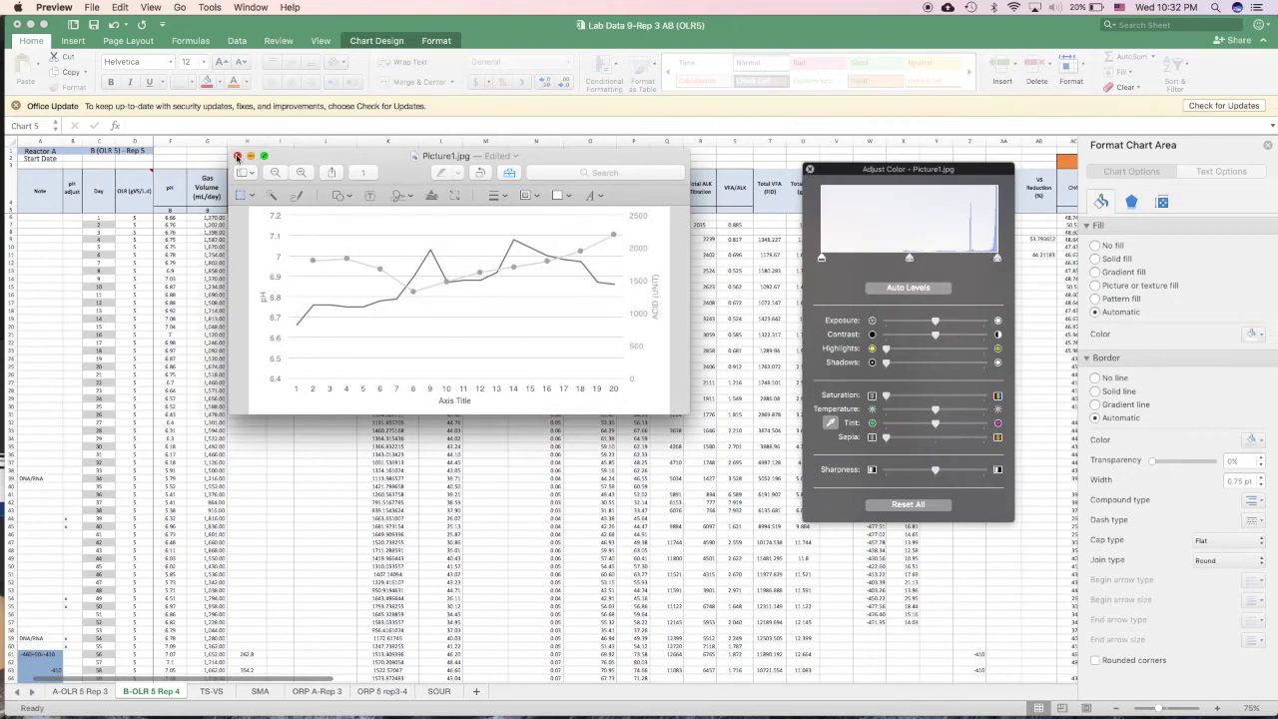
Step: Close the picture and the Adjust Color panel and return to Excel
click(237, 157)
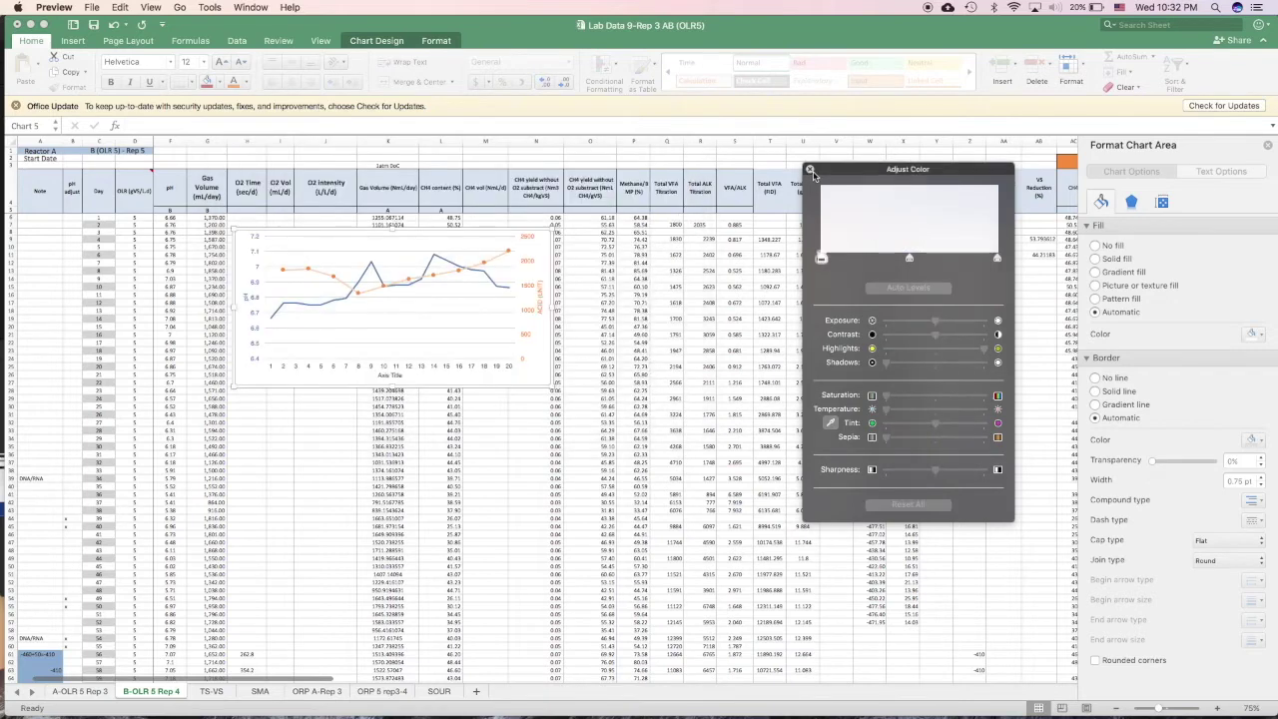
click(811, 171)
click(430, 320)
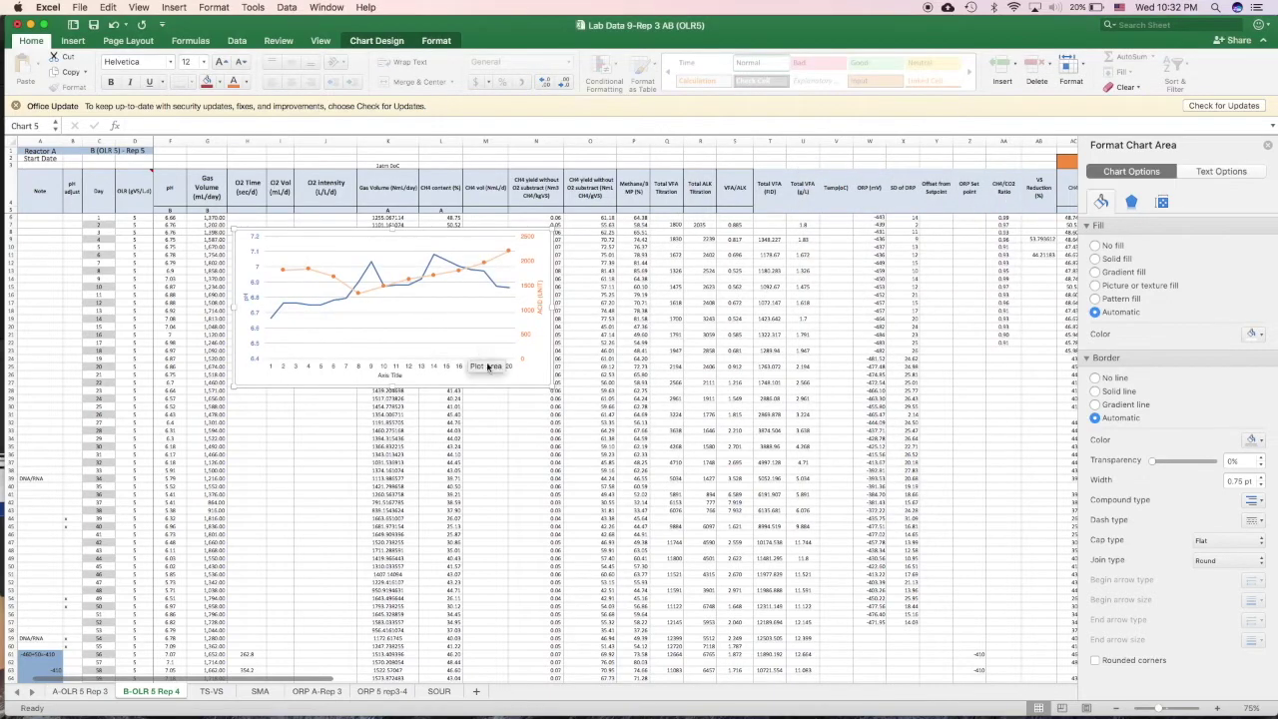
Step: Enter the labels Average in E82 and SD in E83
click(509, 389)
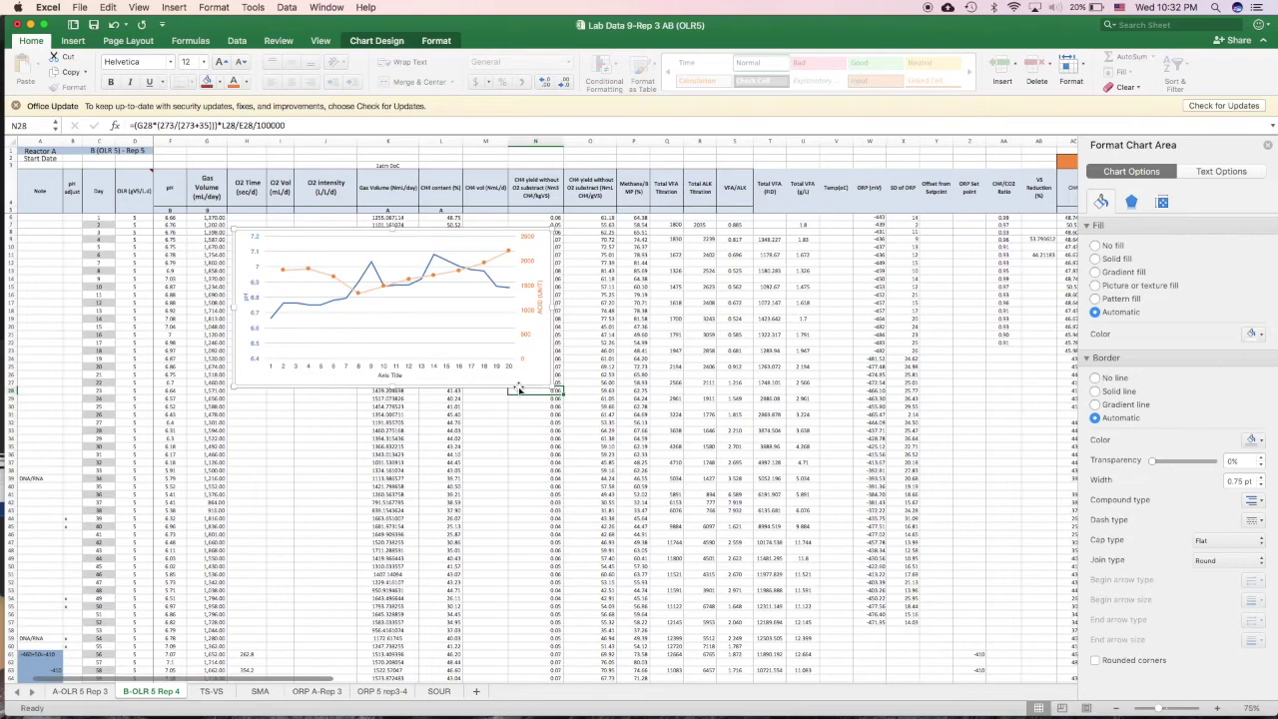
click(525, 377)
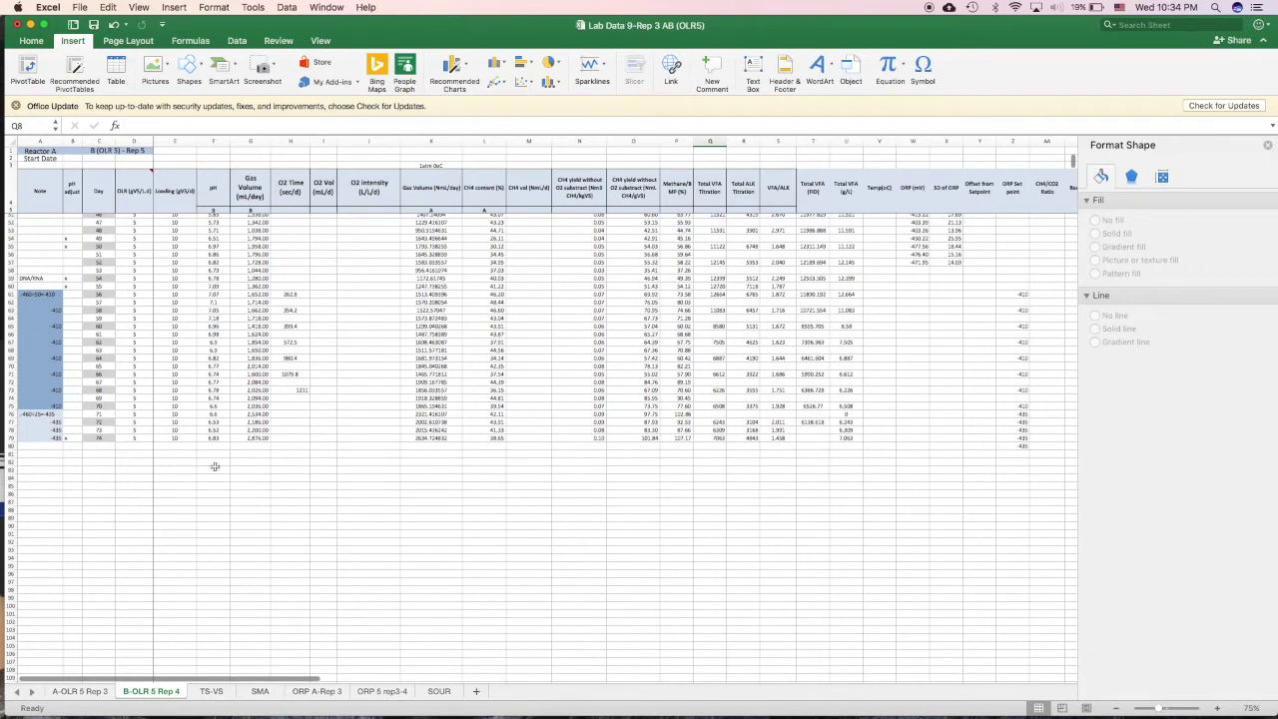
click(215, 467)
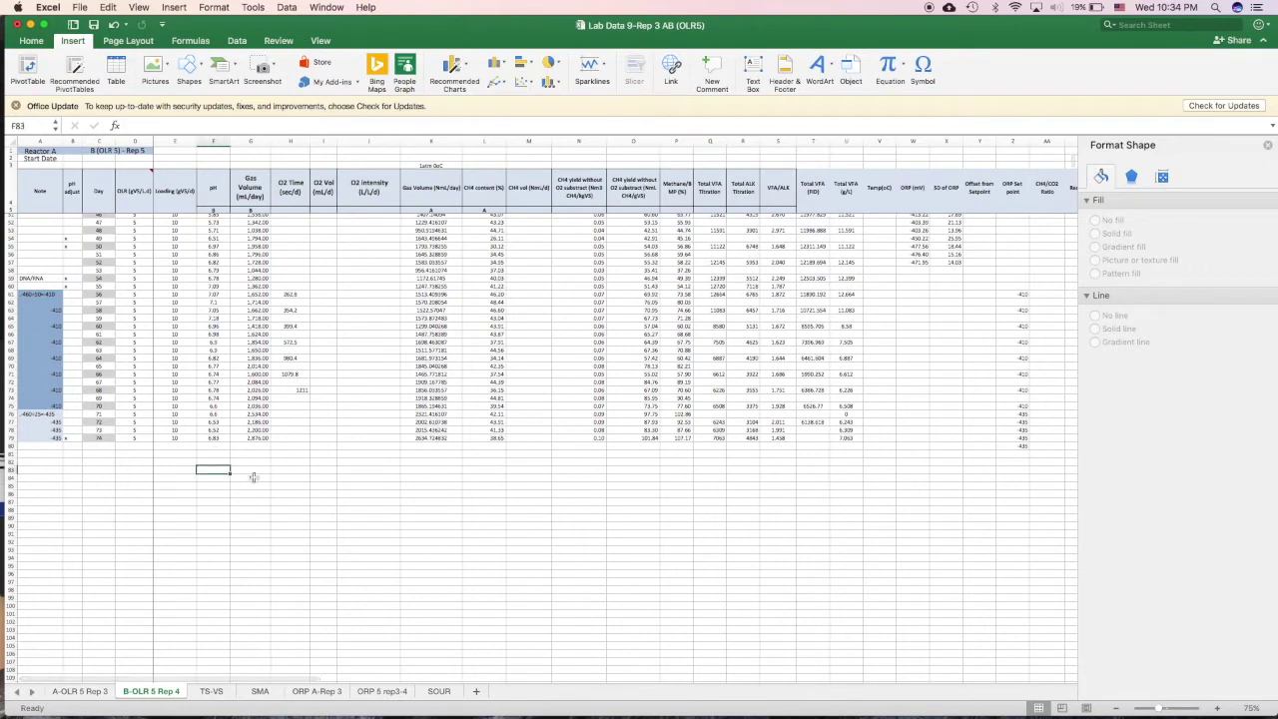
key(Left)
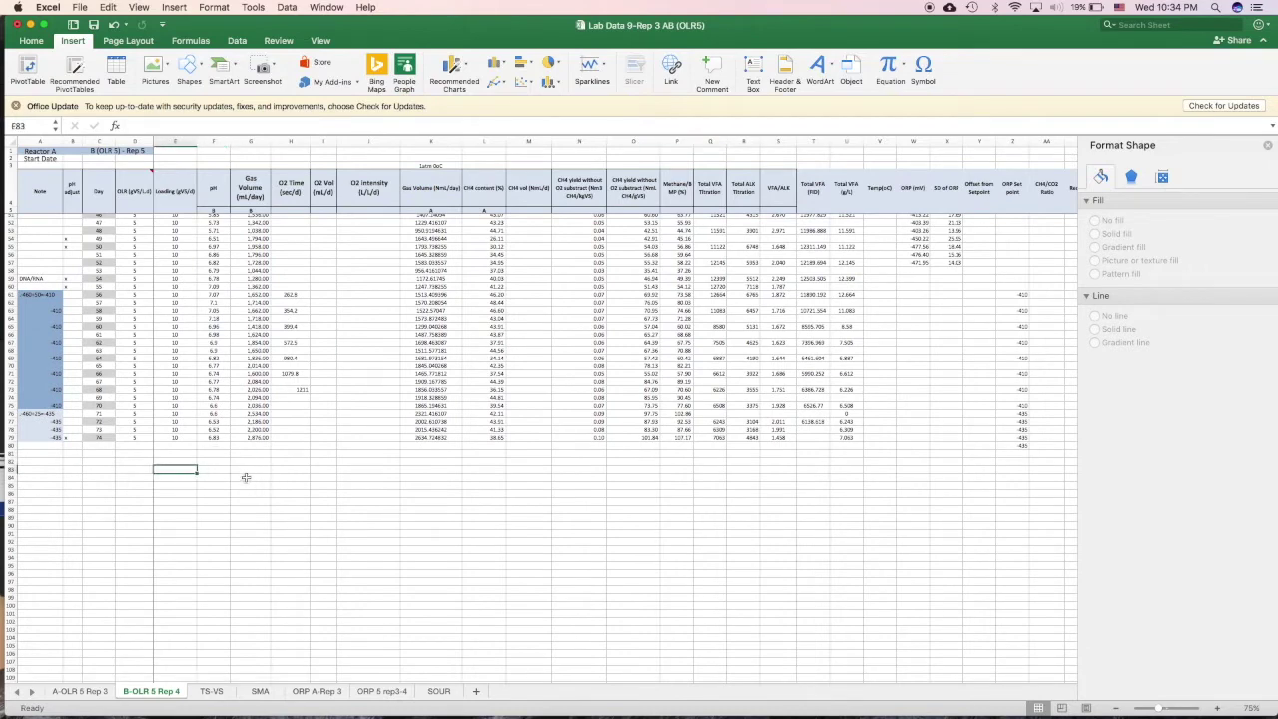
key(Up)
click(496, 63)
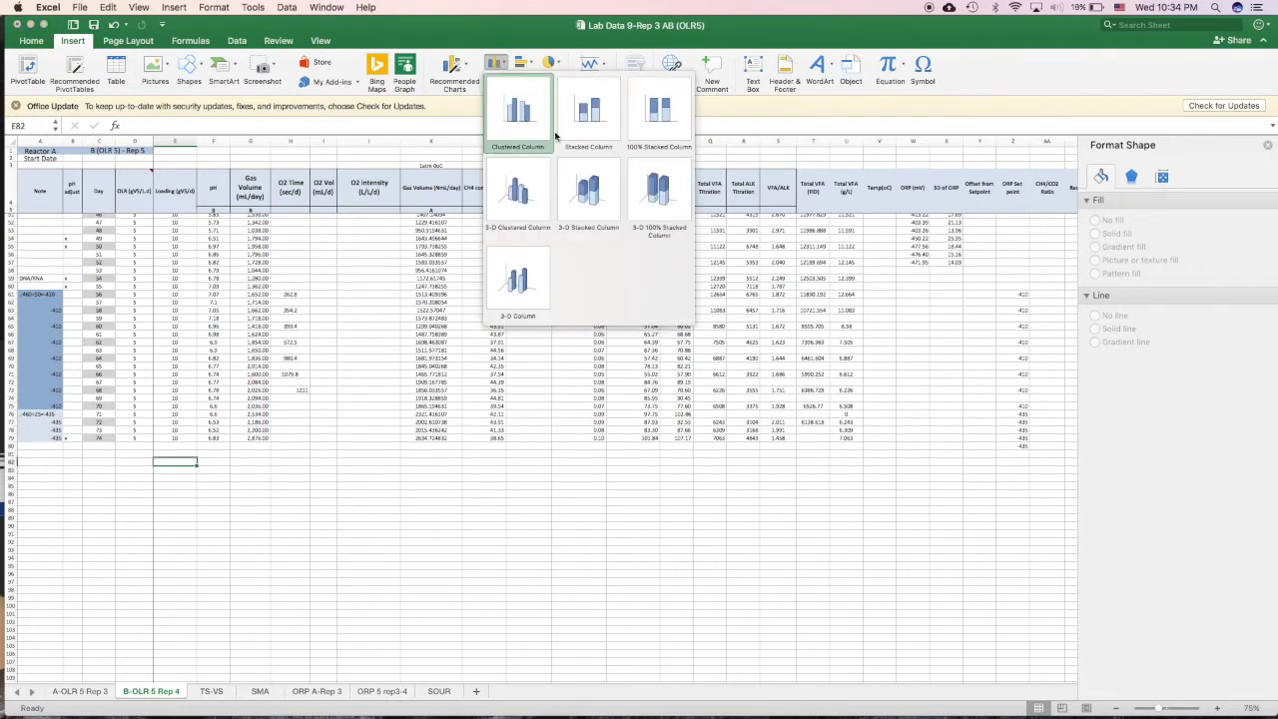
click(189, 464)
text(Average)
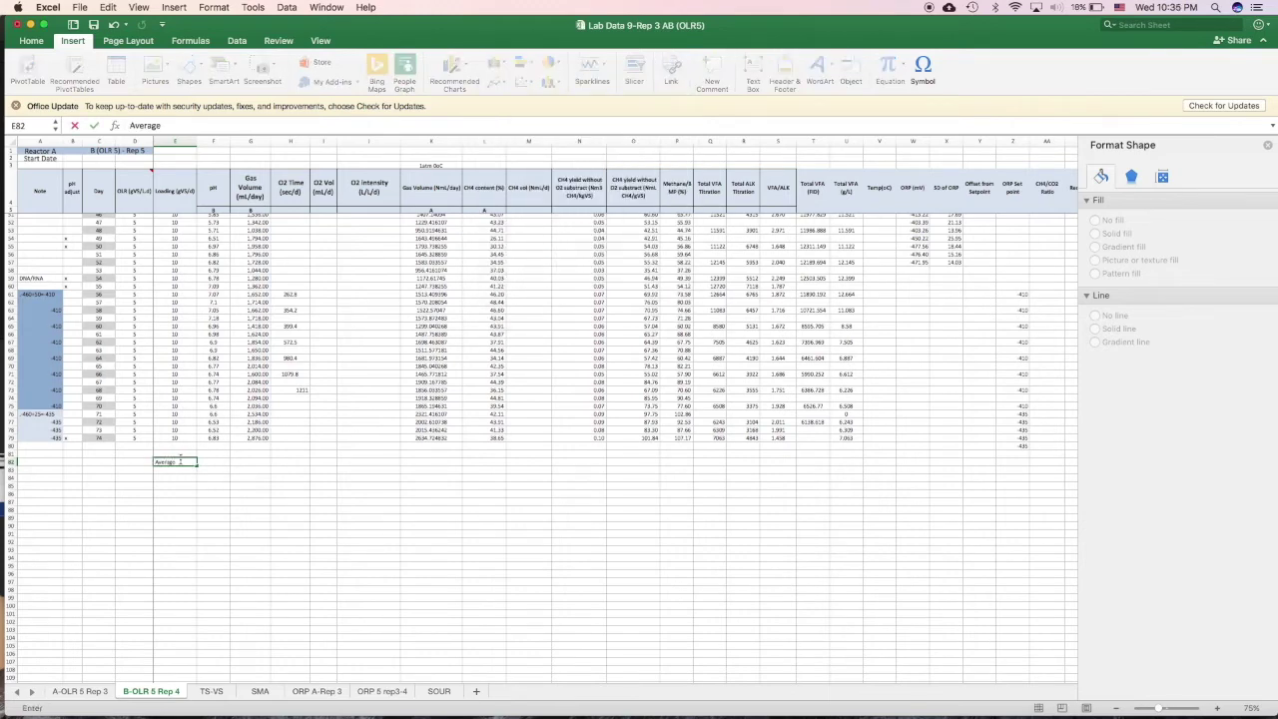
key(Return)
key(Up)
key(Right)
Step: Enter =AVERAGE(F70:F79) in F82, giving 6.688
text(=a)
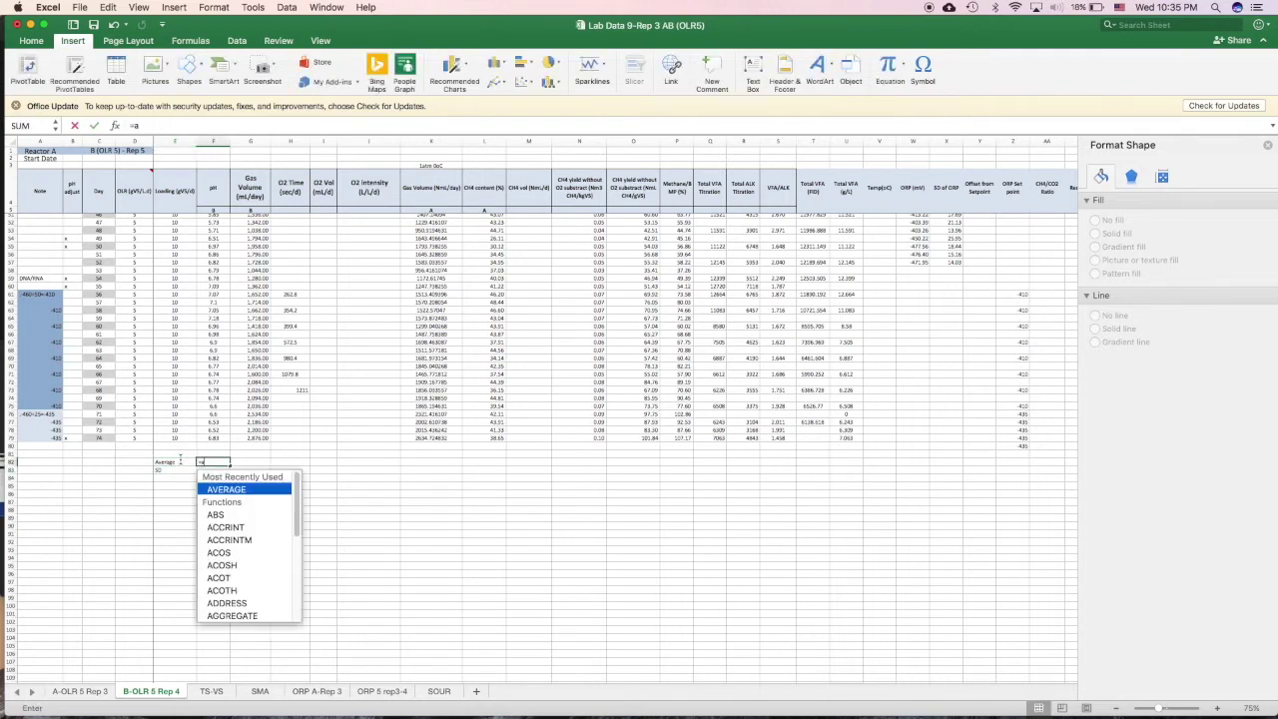
text(verage)
key(Down)
key(Down)
key(Down)
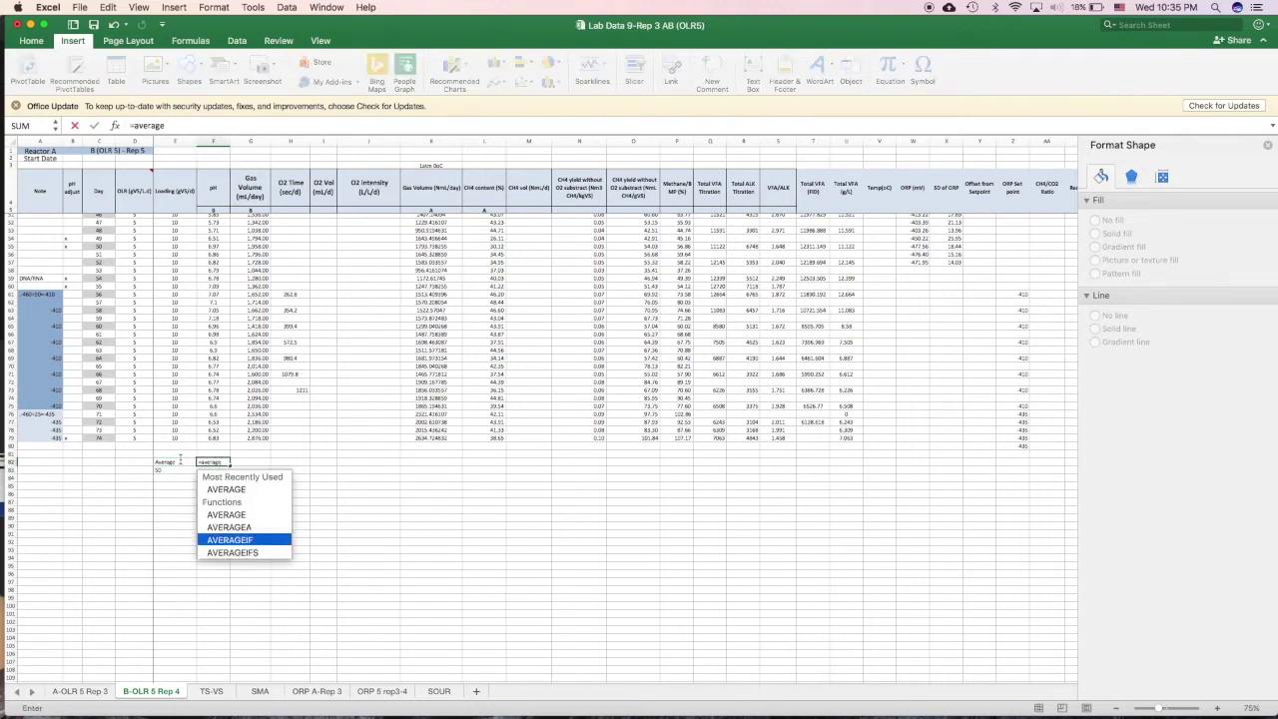
key(Up)
key(Up)
key(Up)
key(Up)
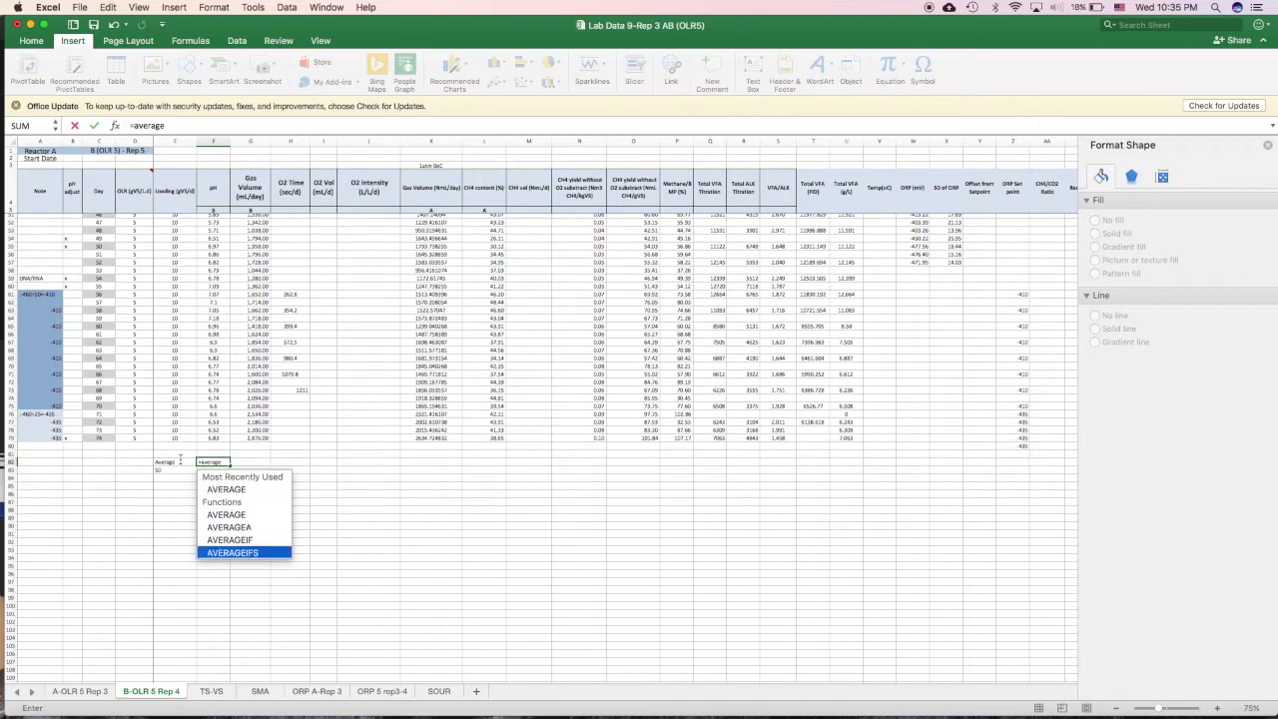
key(Down)
key(Tab)
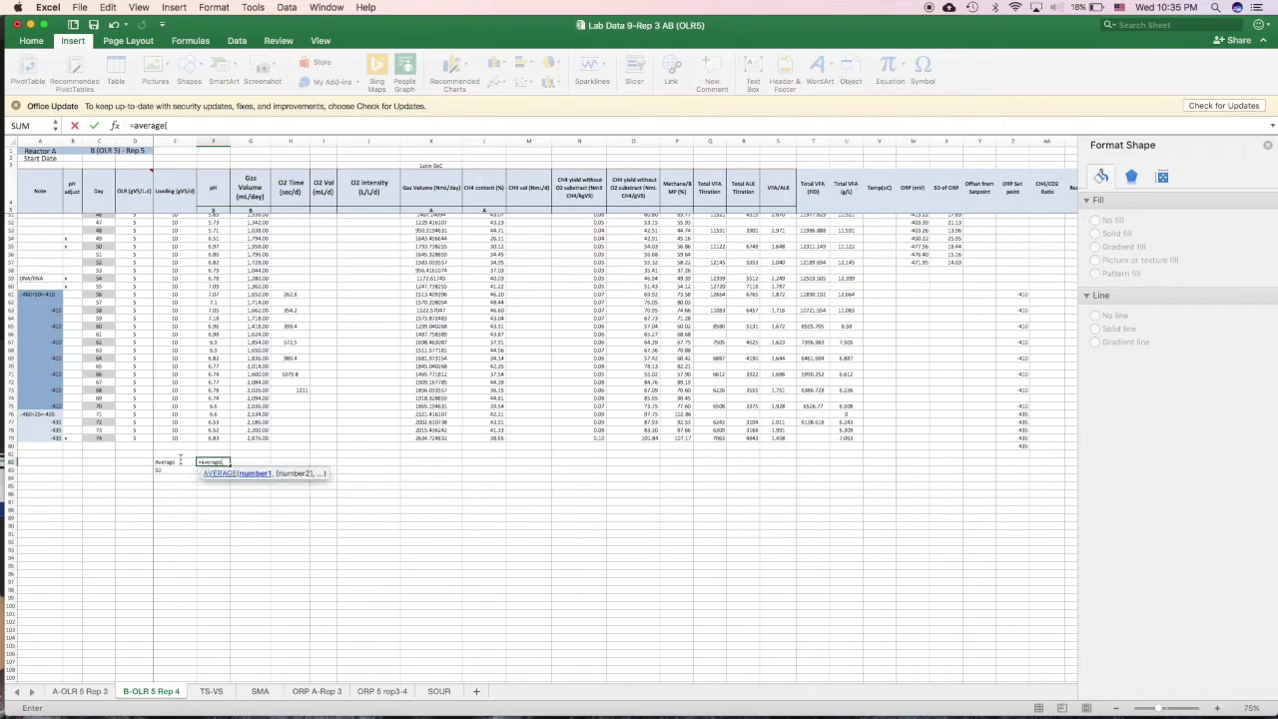
key(Up)
key(Up)
key(Up)
key(shift+Up)
key(shift+Up)
key(shift+Up)
key(shift+Up)
key(shift+Up)
key(shift+Up)
key(shift+Up)
key(shift+Up)
key(shift+Up)
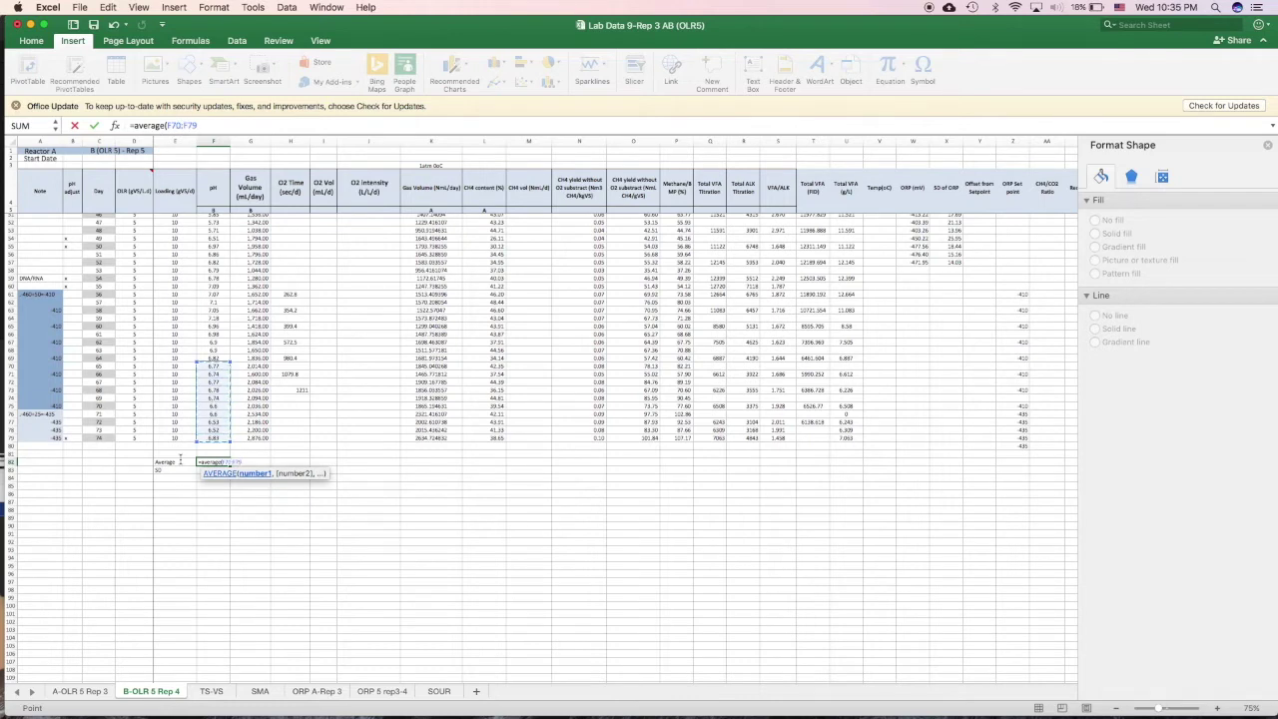
key(Return)
Step: Enter =STDEV(F72:F79) in F83, giving about 0.122, and check both formulas
text(=st)
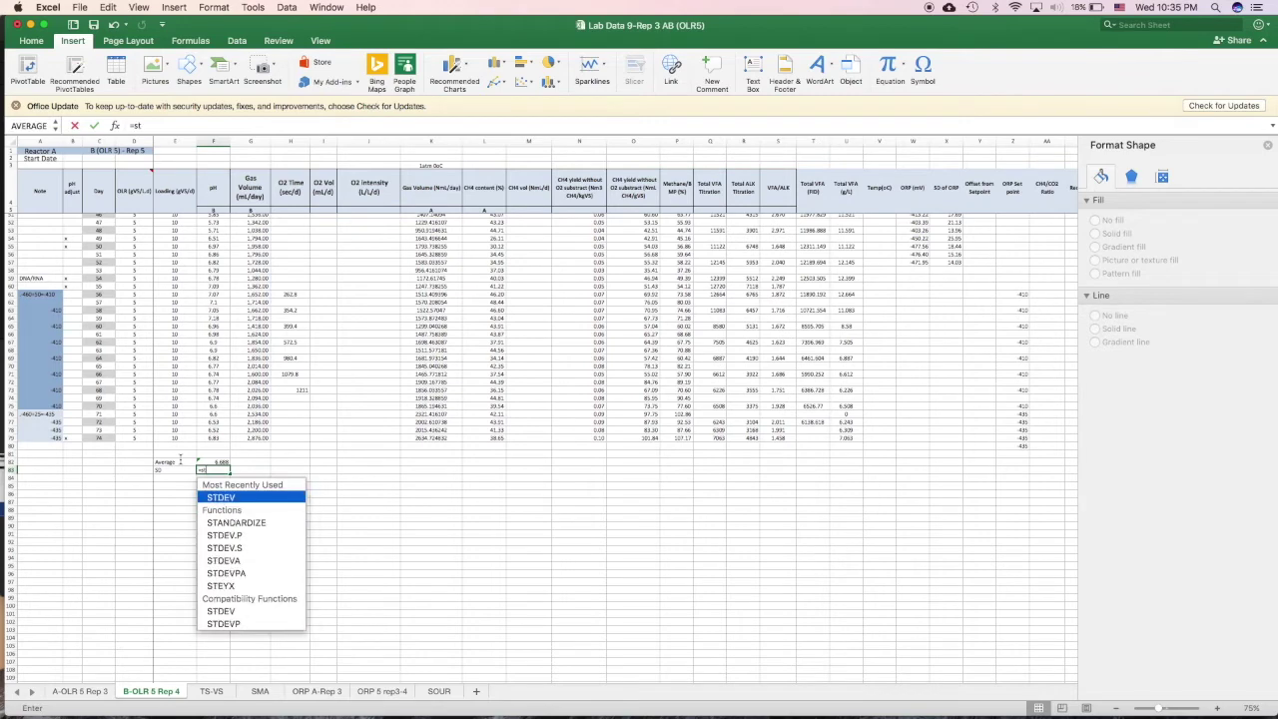
text(dev()
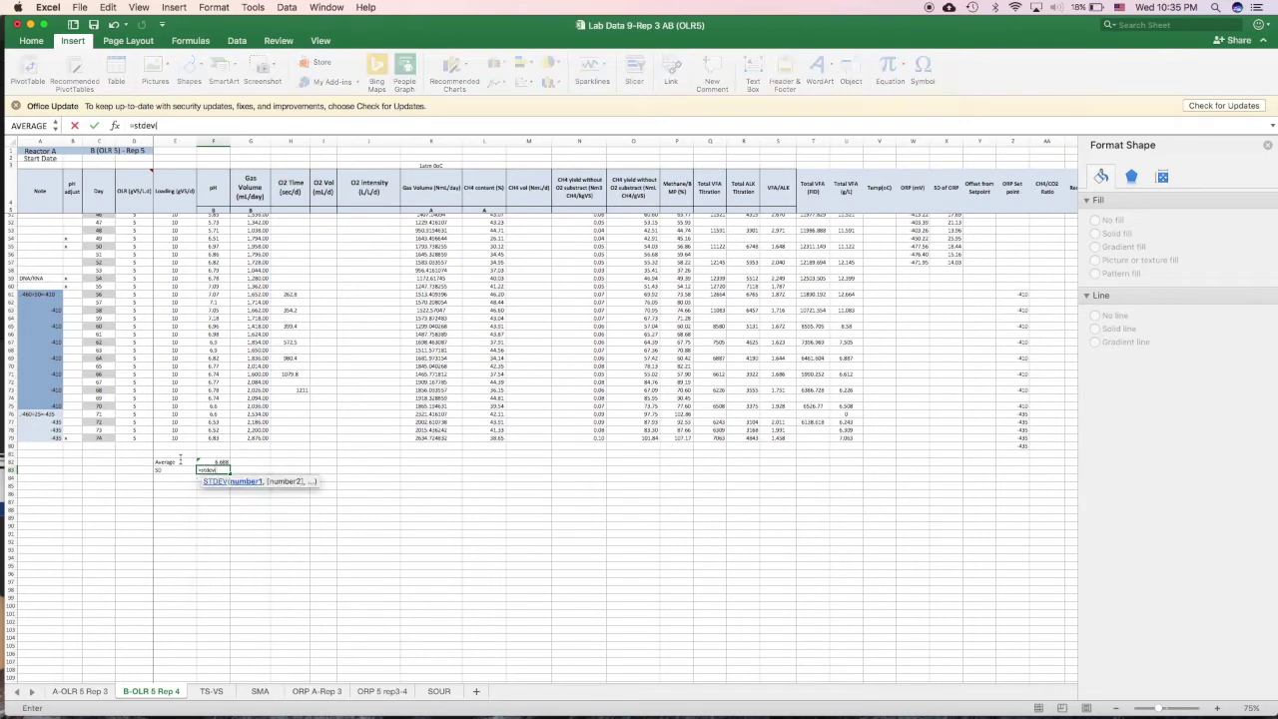
key(Up)
key(Up)
key(Up)
key(Up)
key(shift+Up)
key(shift+Up)
key(shift+Up)
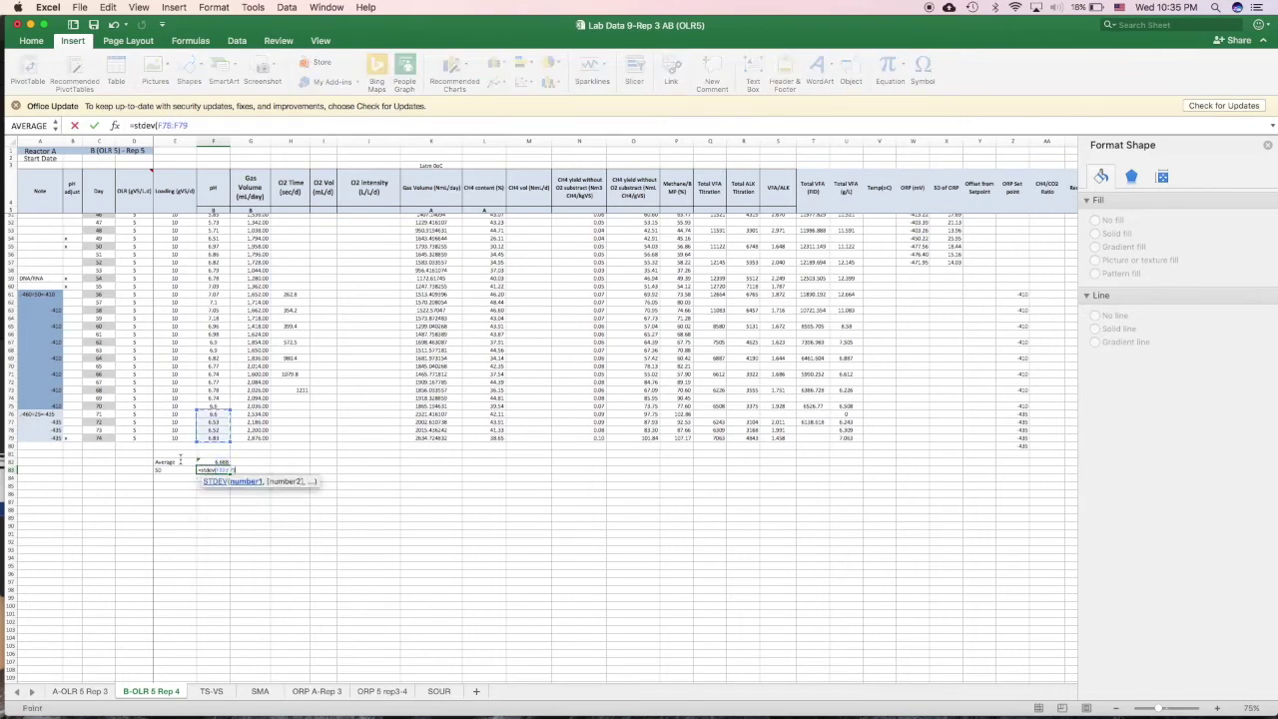
key(shift+Up)
key(shift+Up)
key(shift+Up)
key(shift+Up)
key(Return)
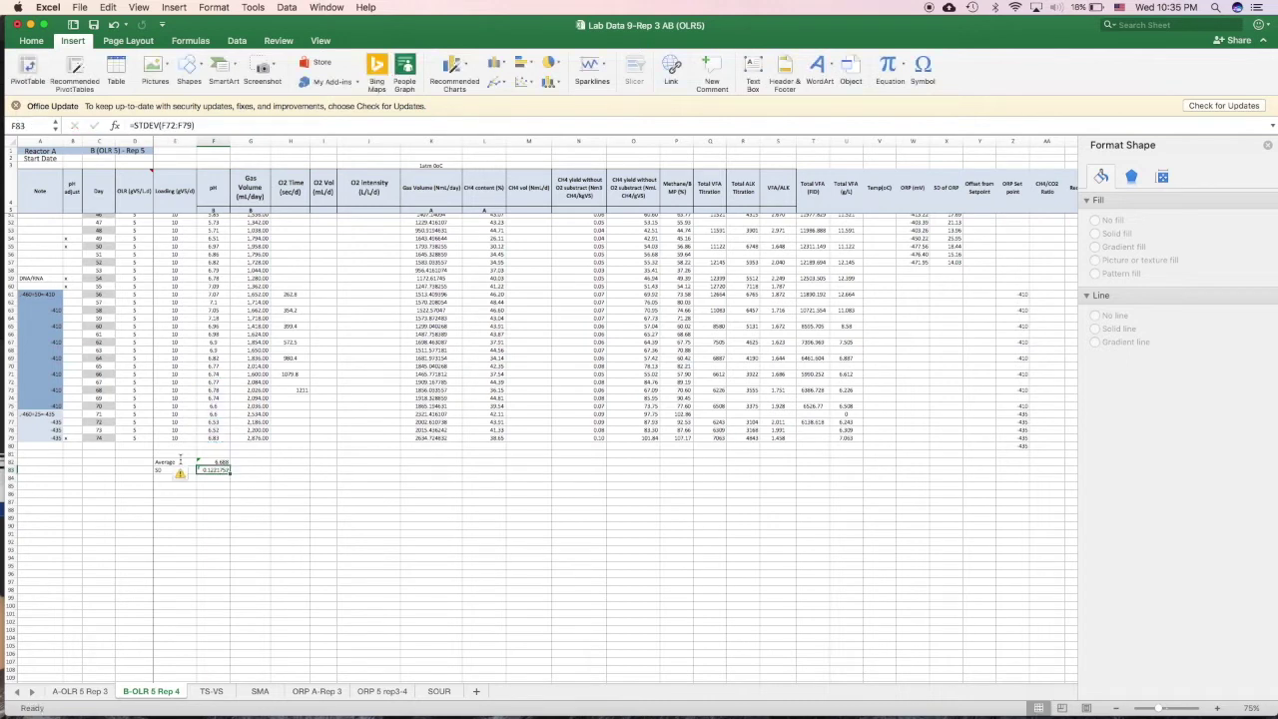
key(Up)
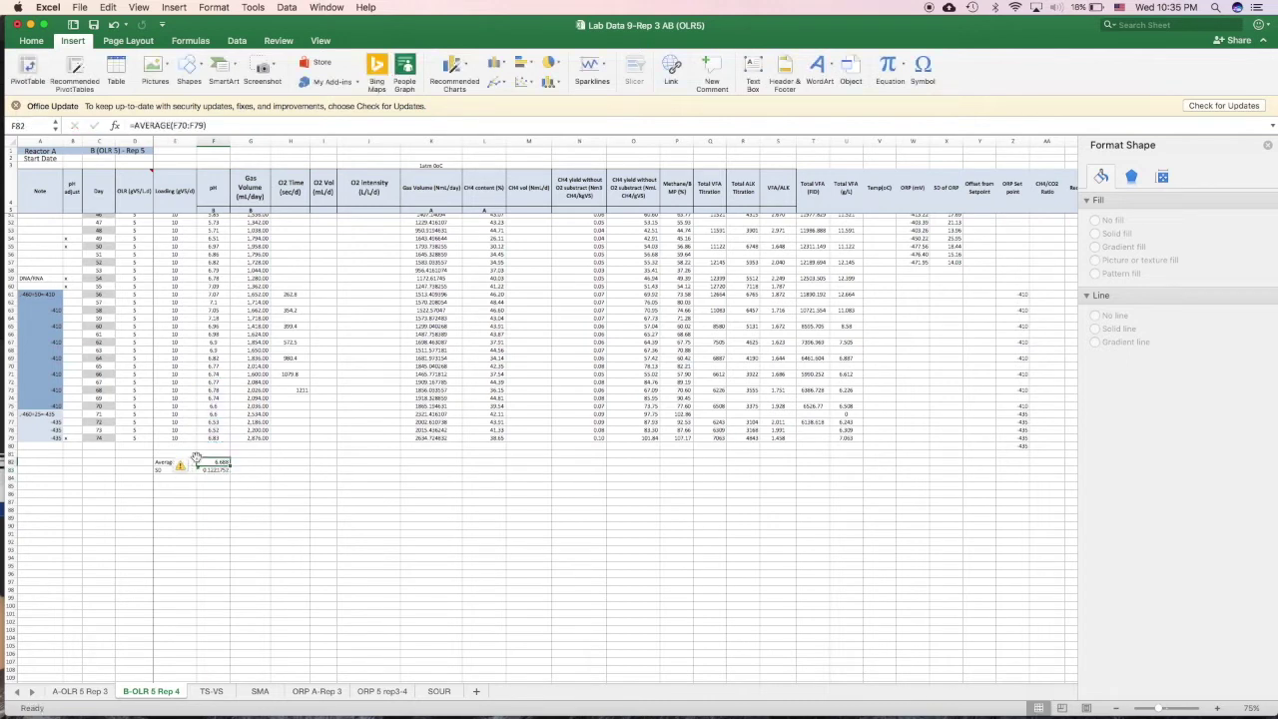
key(Down)
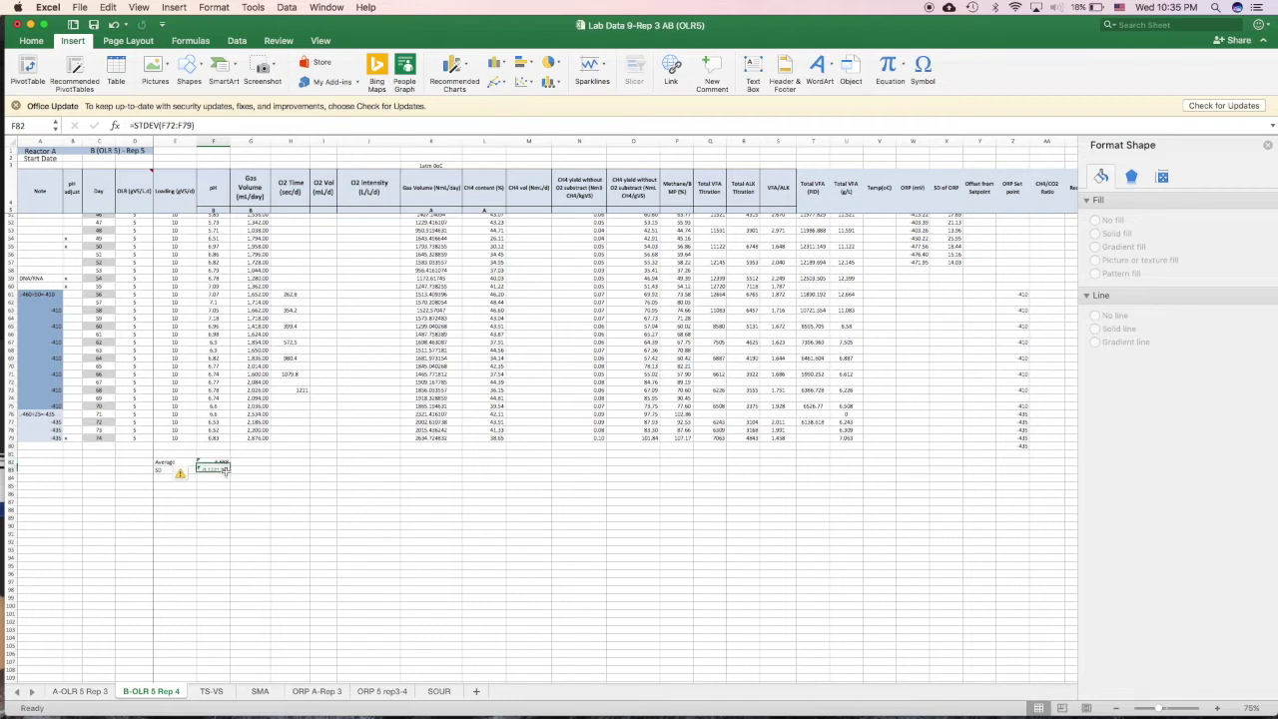
Step: Insert a clustered column chart of the pH average in cell F82
click(239, 501)
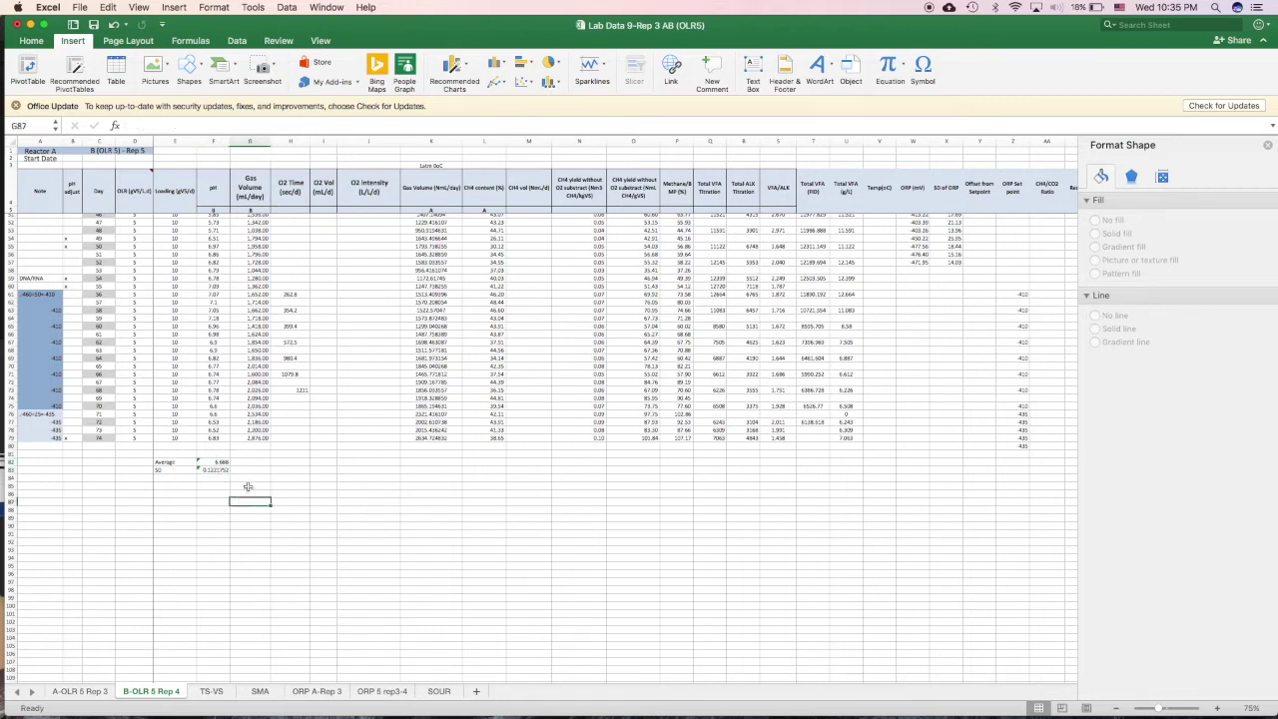
click(221, 461)
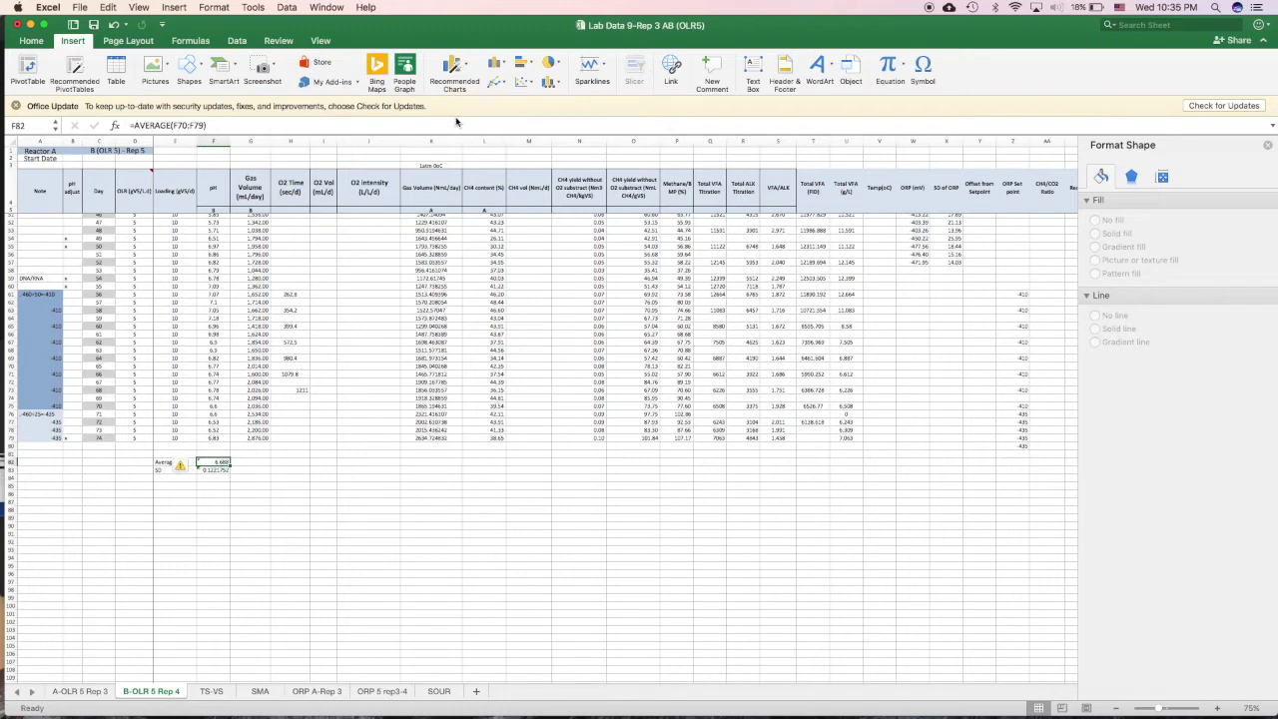
click(498, 63)
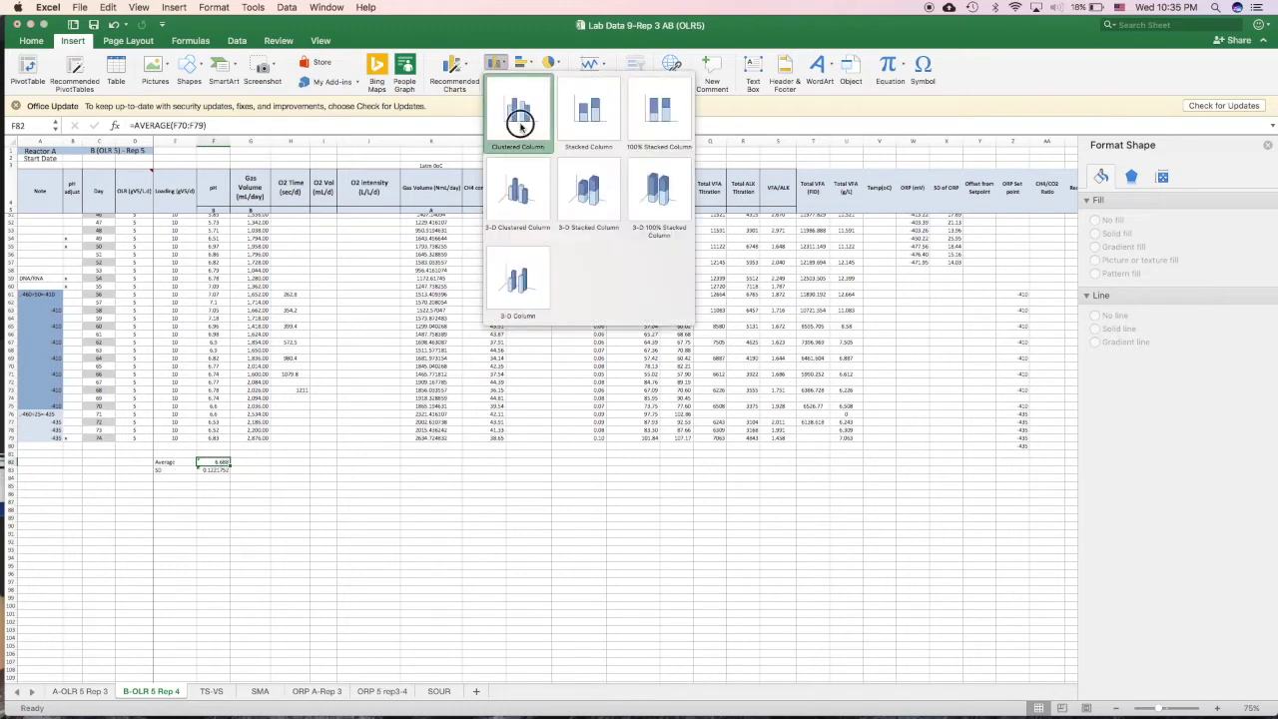
click(520, 122)
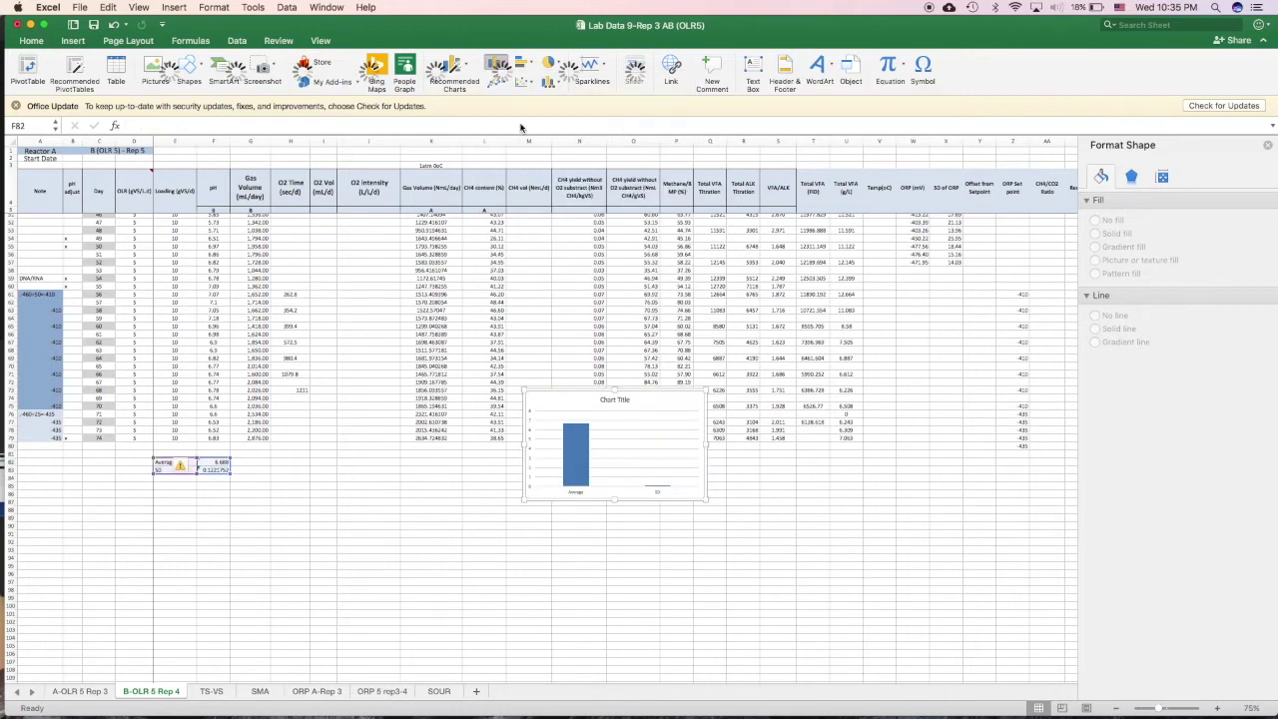
Step: Add error bars to the Average bar and set them to a custom error amount
click(576, 456)
click(27, 64)
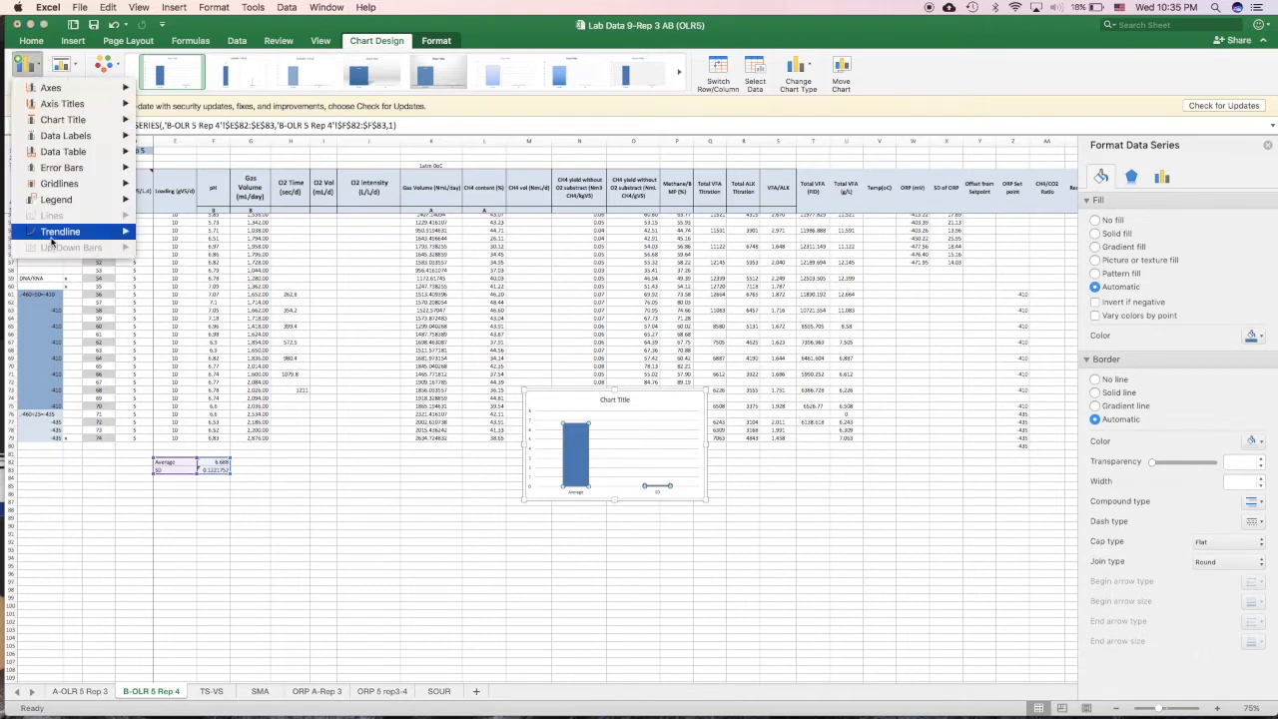
mouse_move(62, 168)
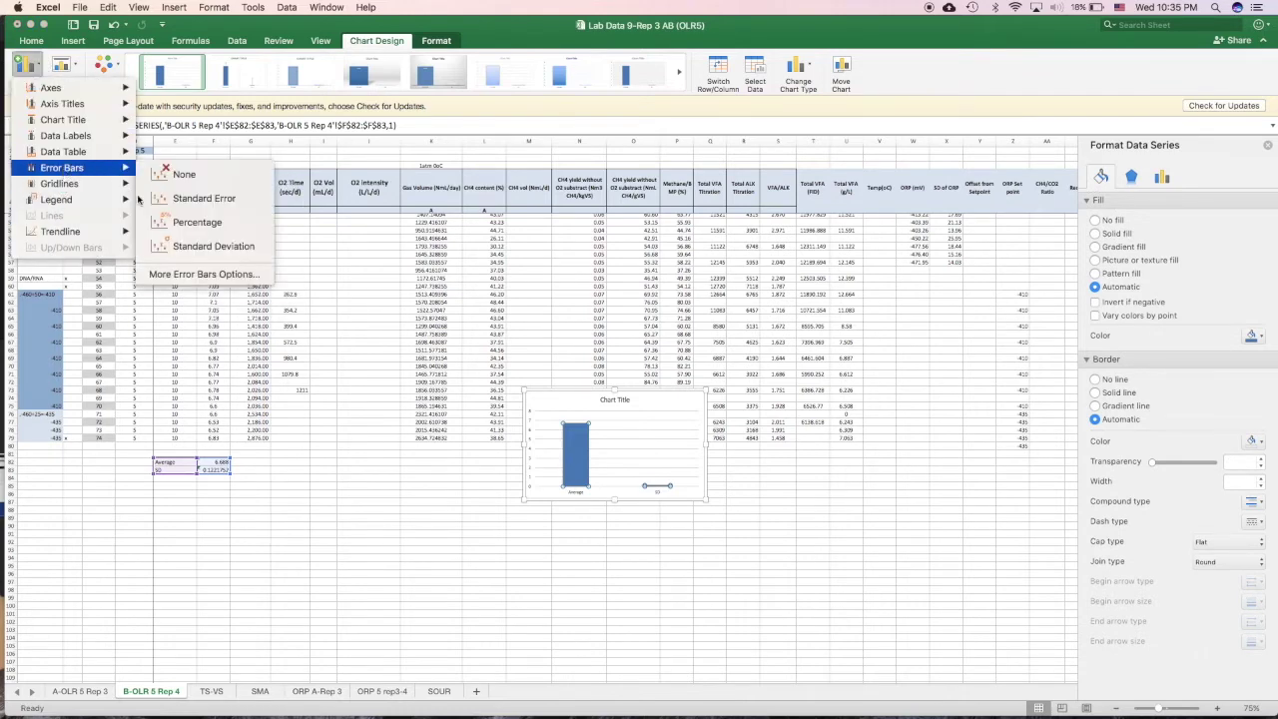
click(183, 278)
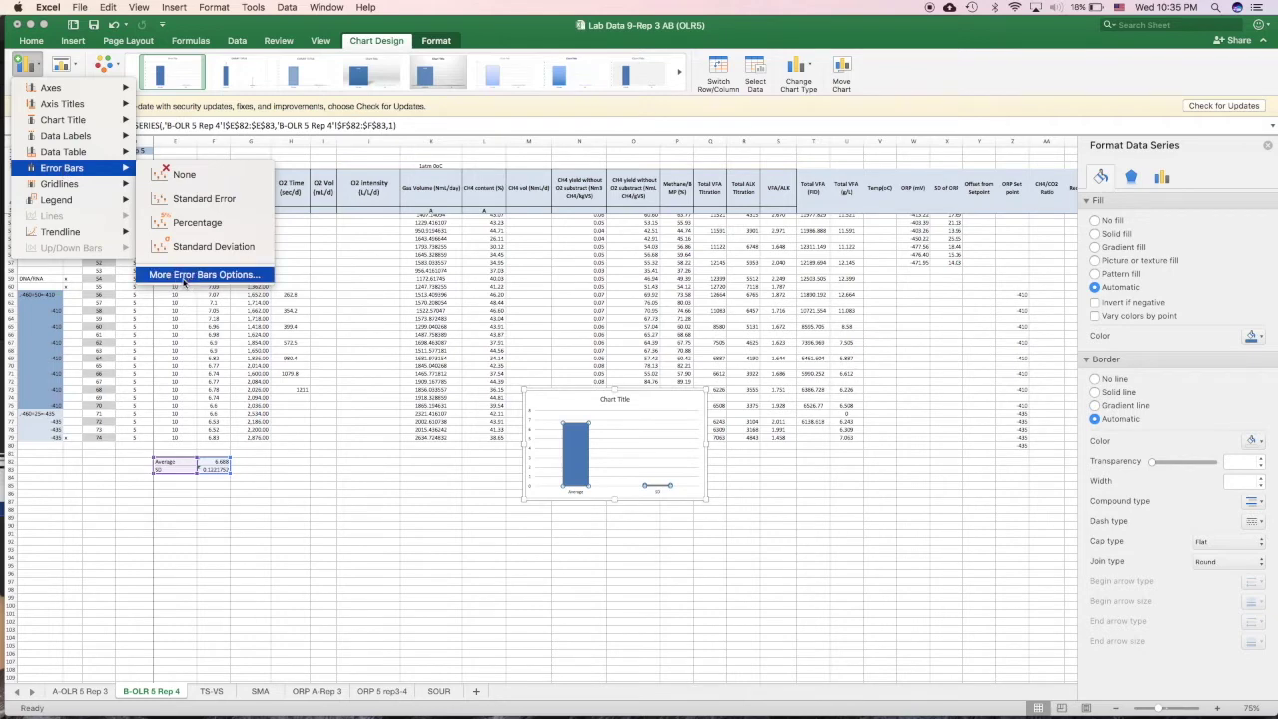
click(183, 278)
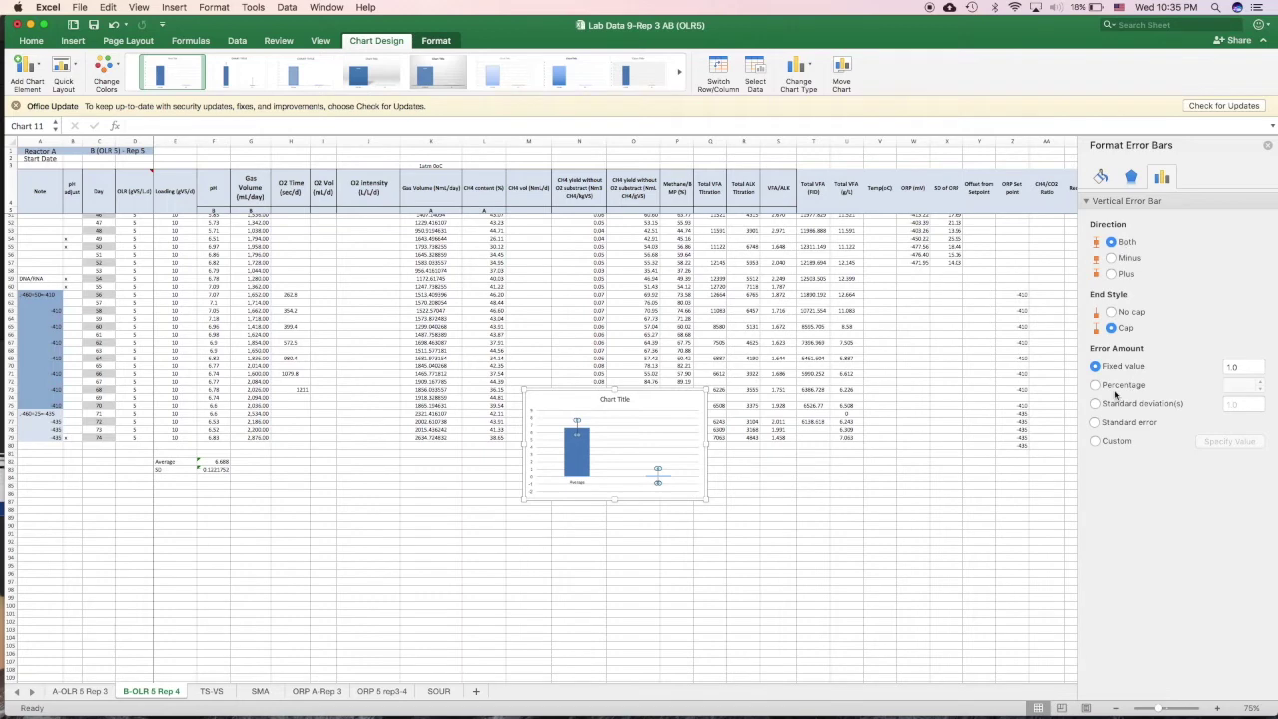
click(1116, 445)
click(1215, 442)
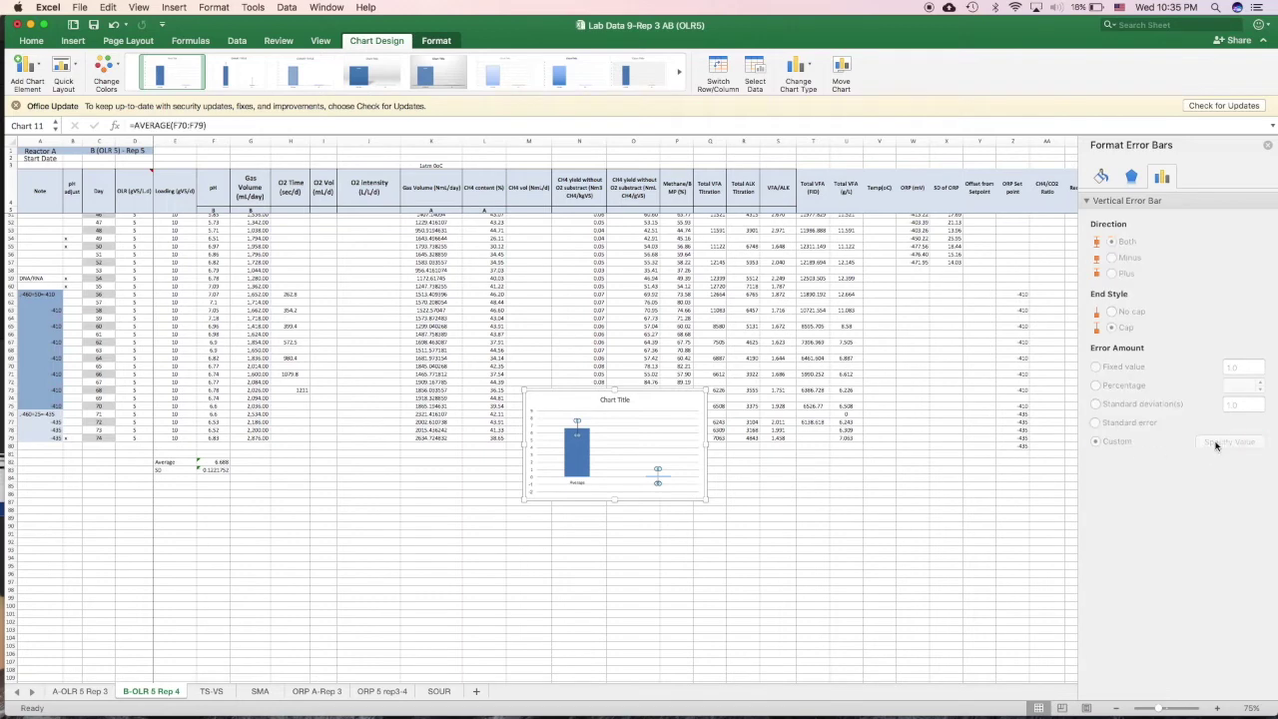
Step: Set both positive and negative error values to the SD in cell F83
click(733, 209)
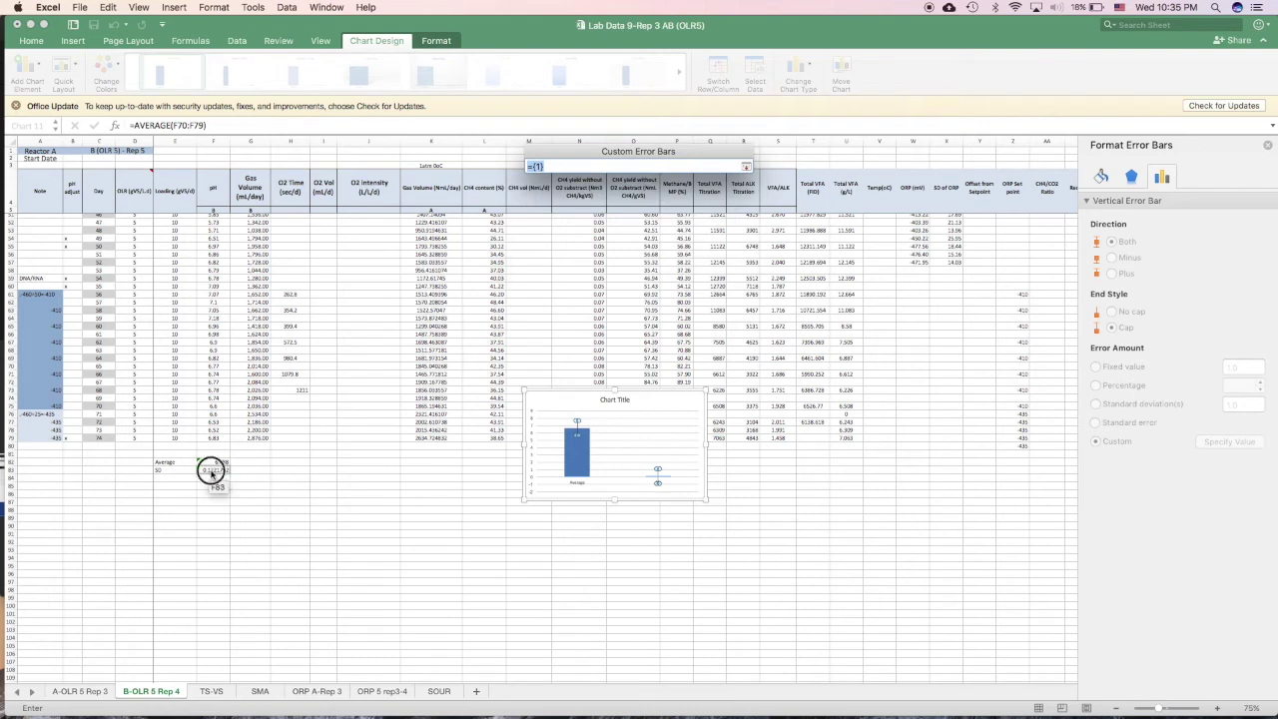
click(214, 471)
key(Return)
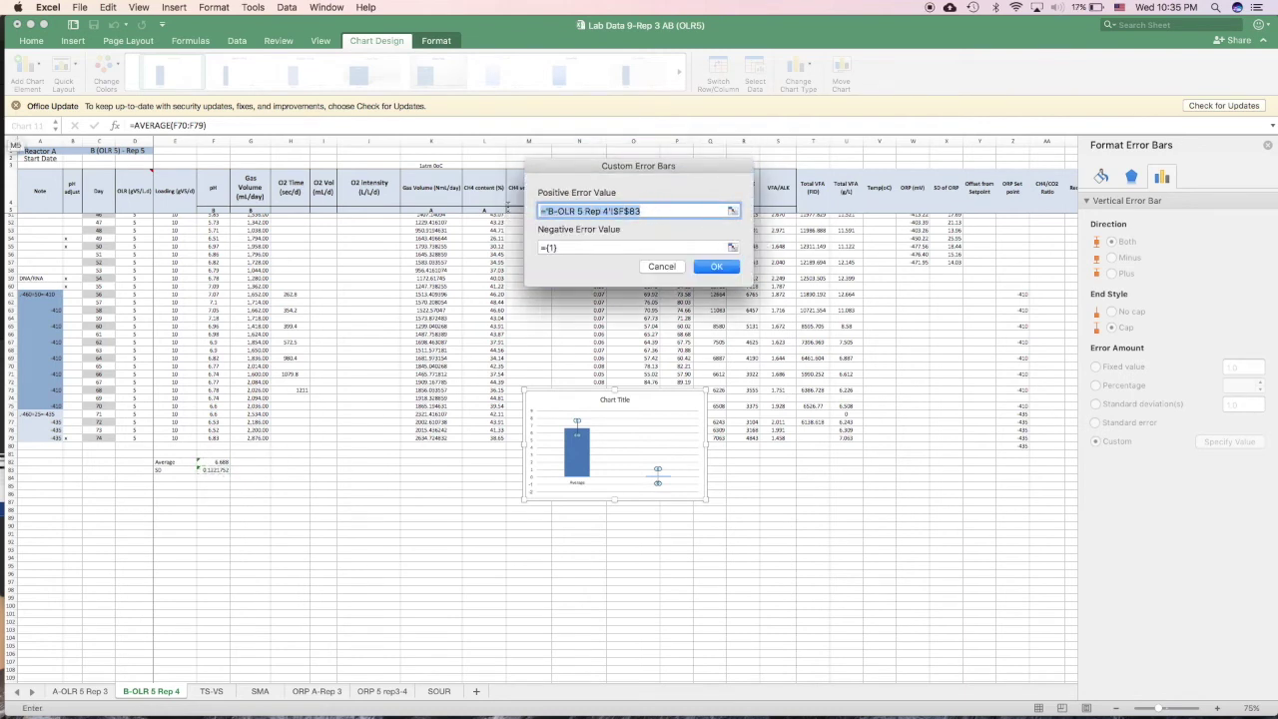
key(super+c)
click(547, 248)
key(super+v)
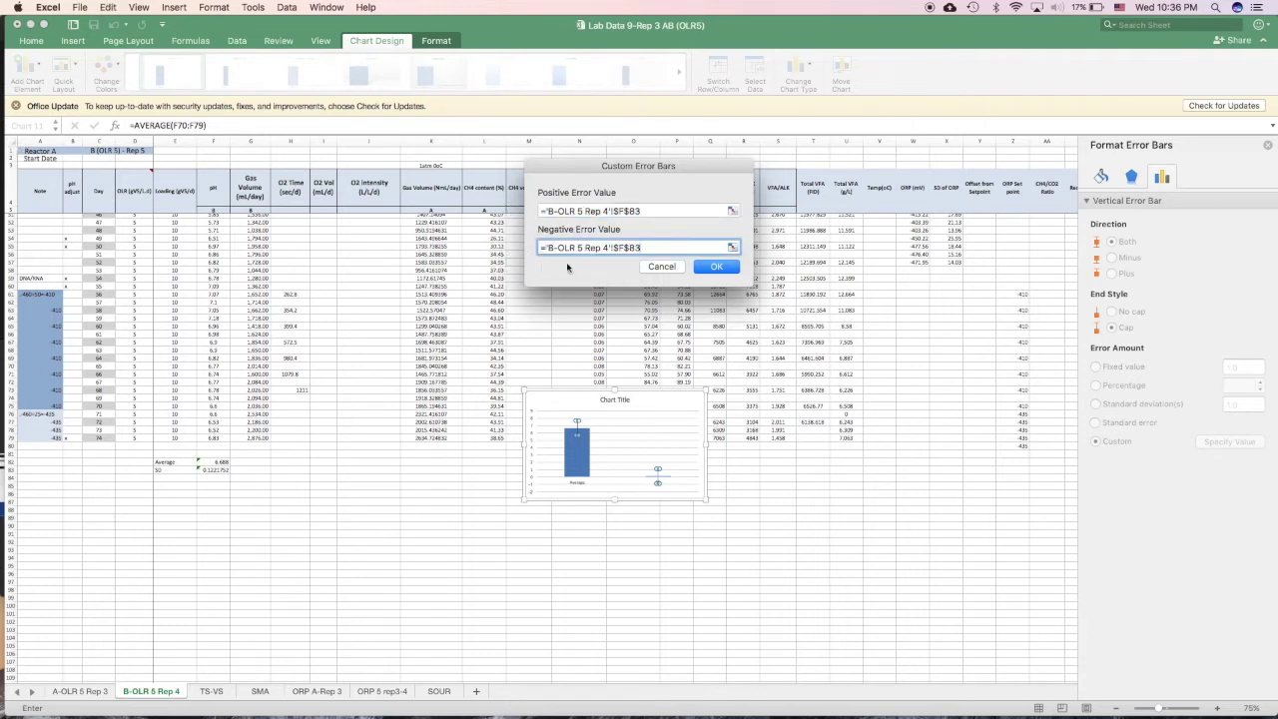
click(716, 266)
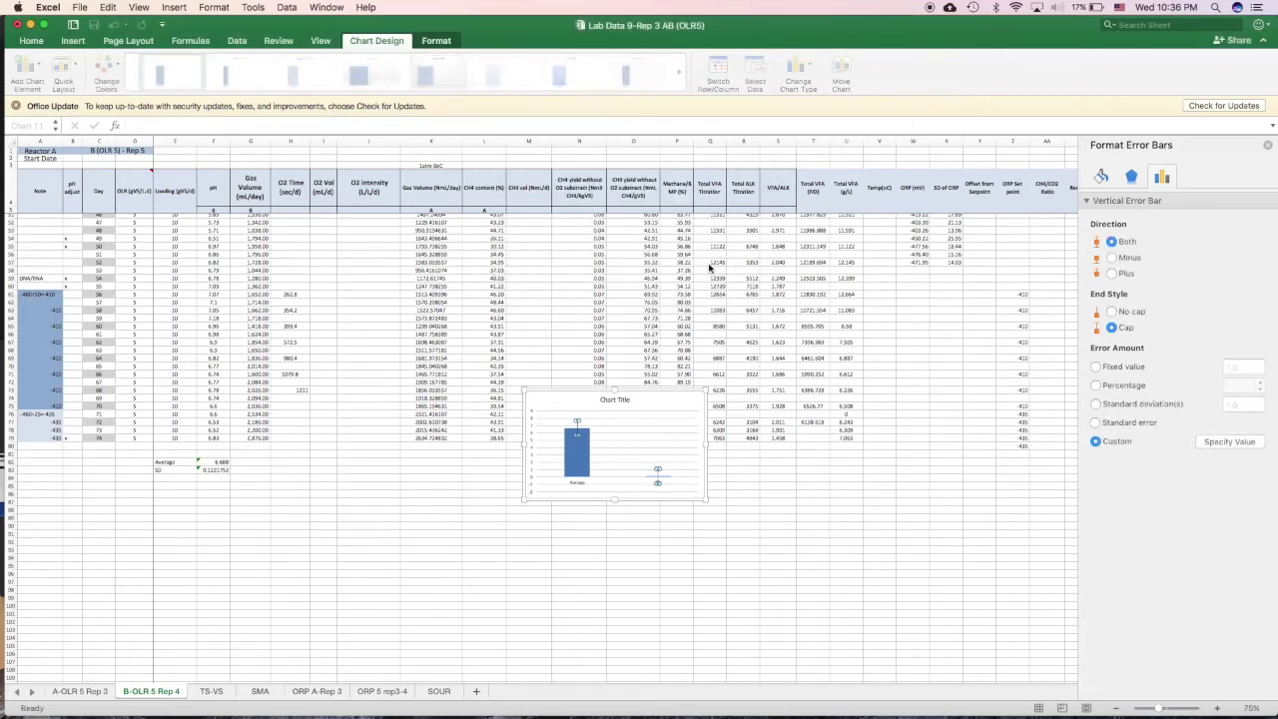
Step: Zoom in to inspect the chart's error bars, then zoom back out
click(622, 542)
key(Escape)
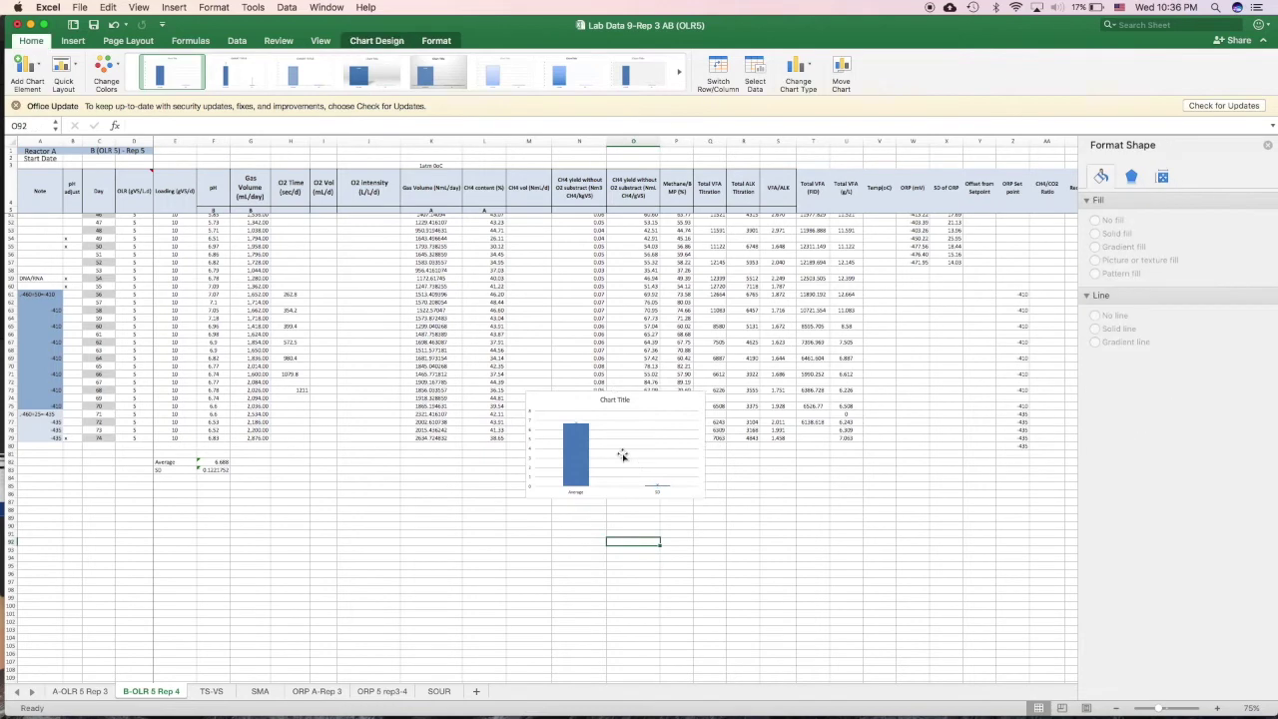
click(1179, 707)
scroll(828, 528, up, 2)
scroll(749, 471, up, 2)
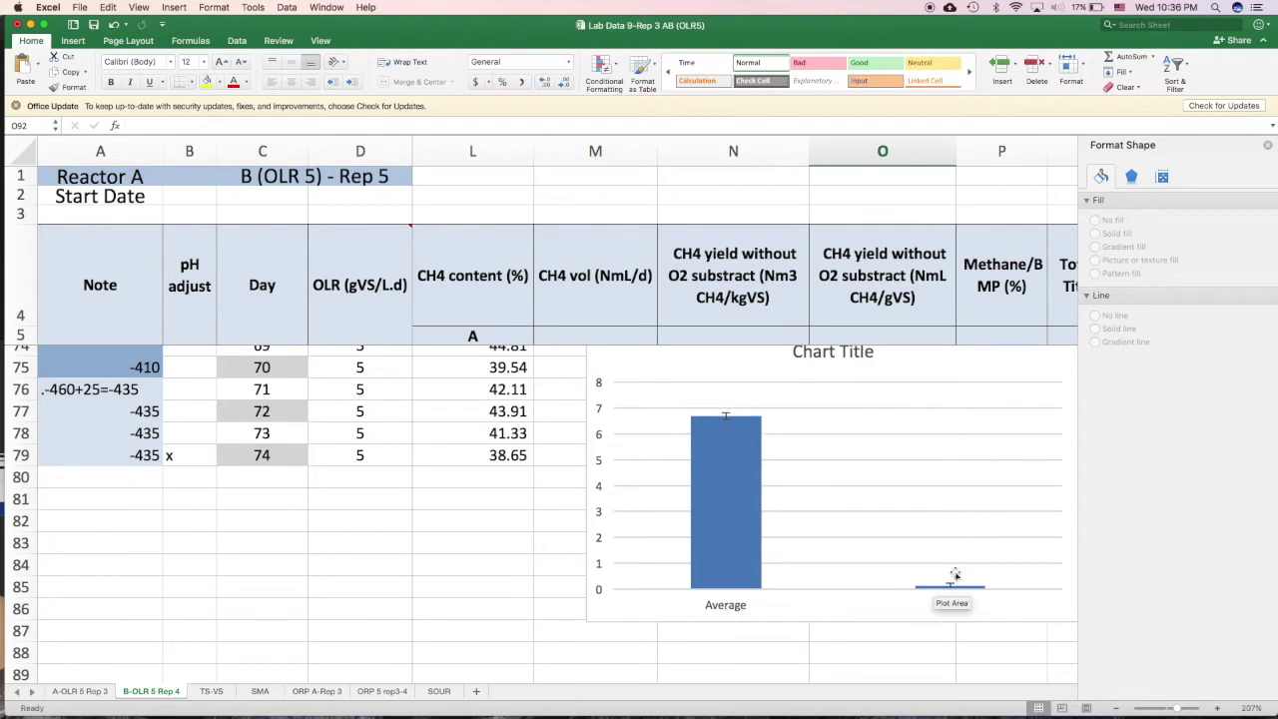
drag(1166, 707, 1158, 707)
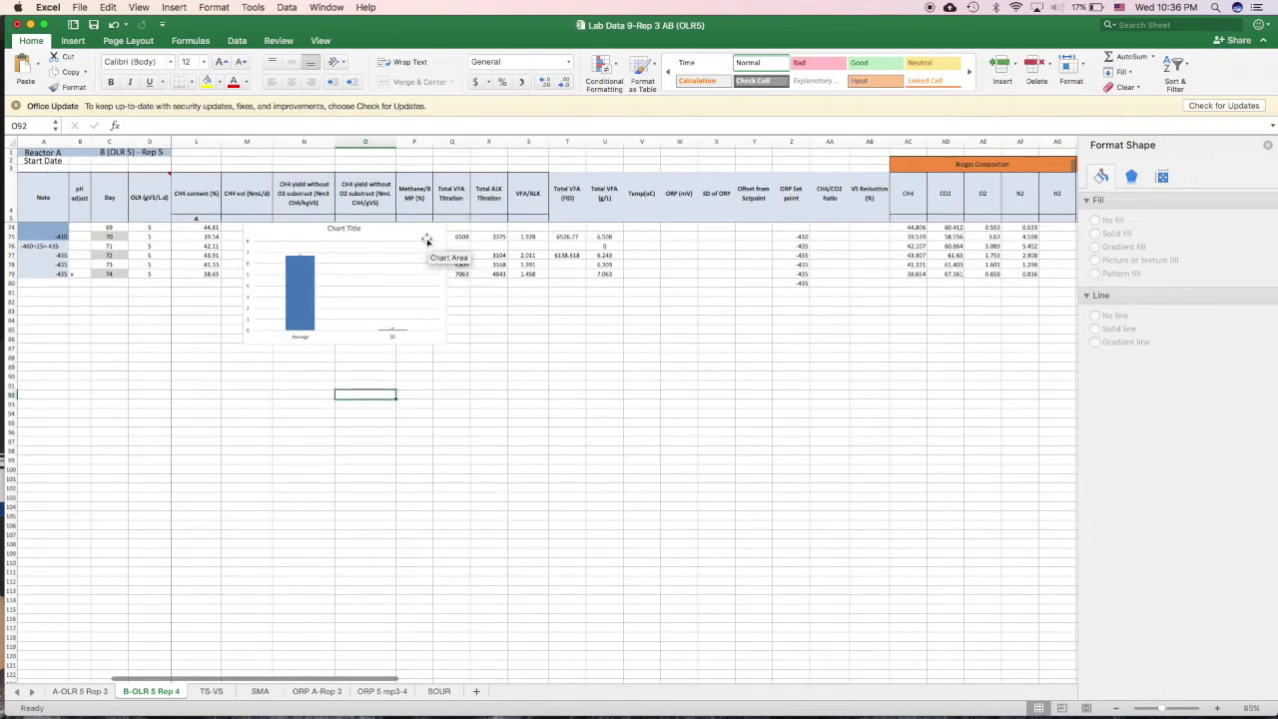
scroll(425, 243, up, 3)
scroll(376, 376, up, 5)
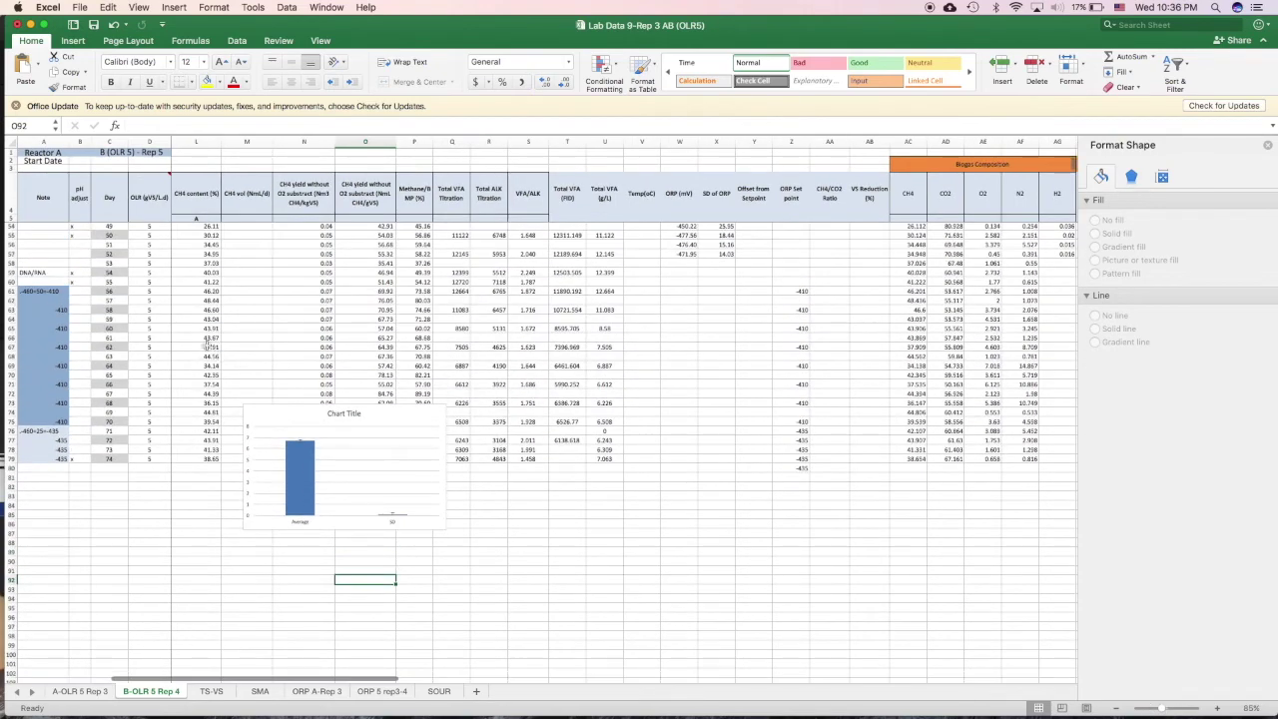
Step: Delete the pH-average column chart from the sheet
click(397, 420)
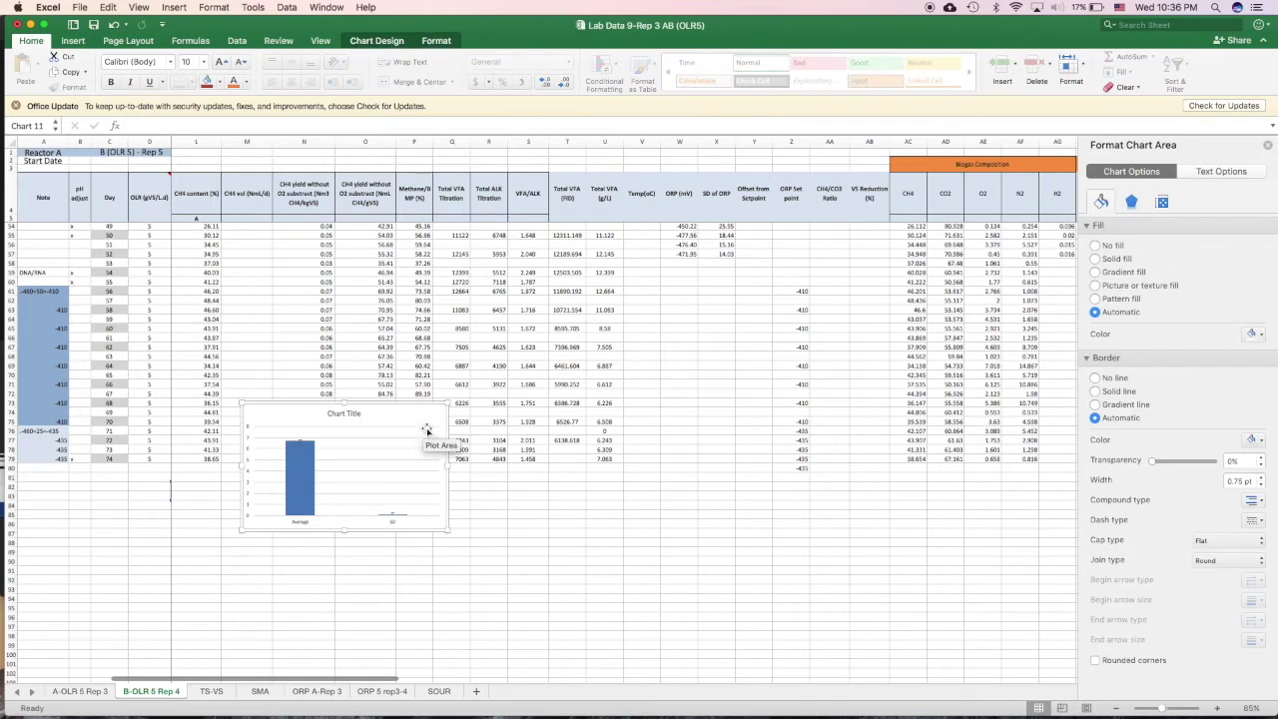
click(422, 402)
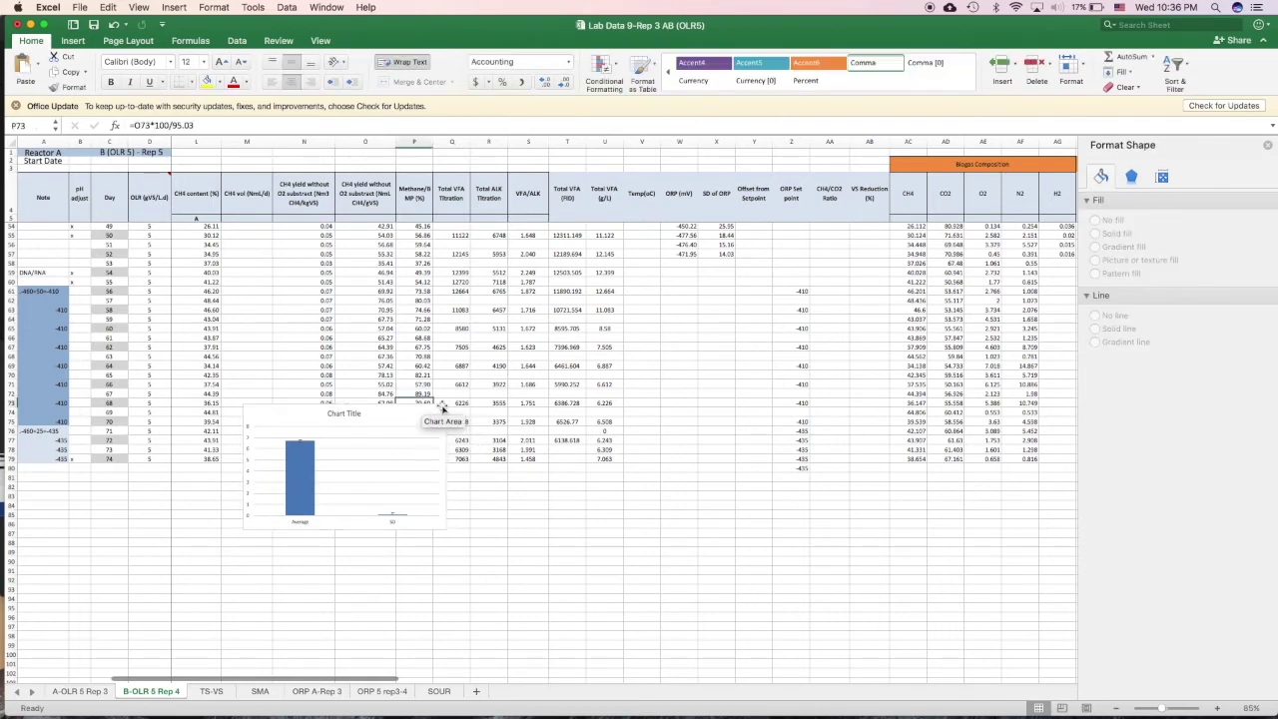
click(442, 408)
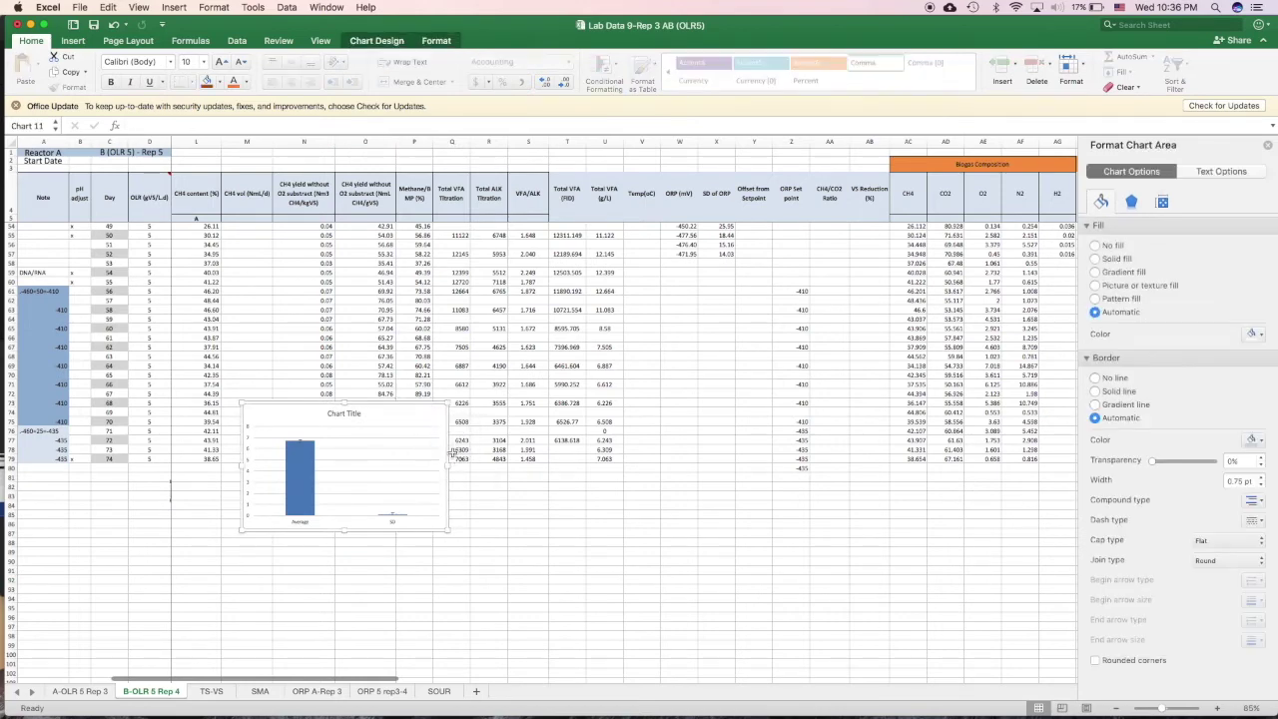
key(Delete)
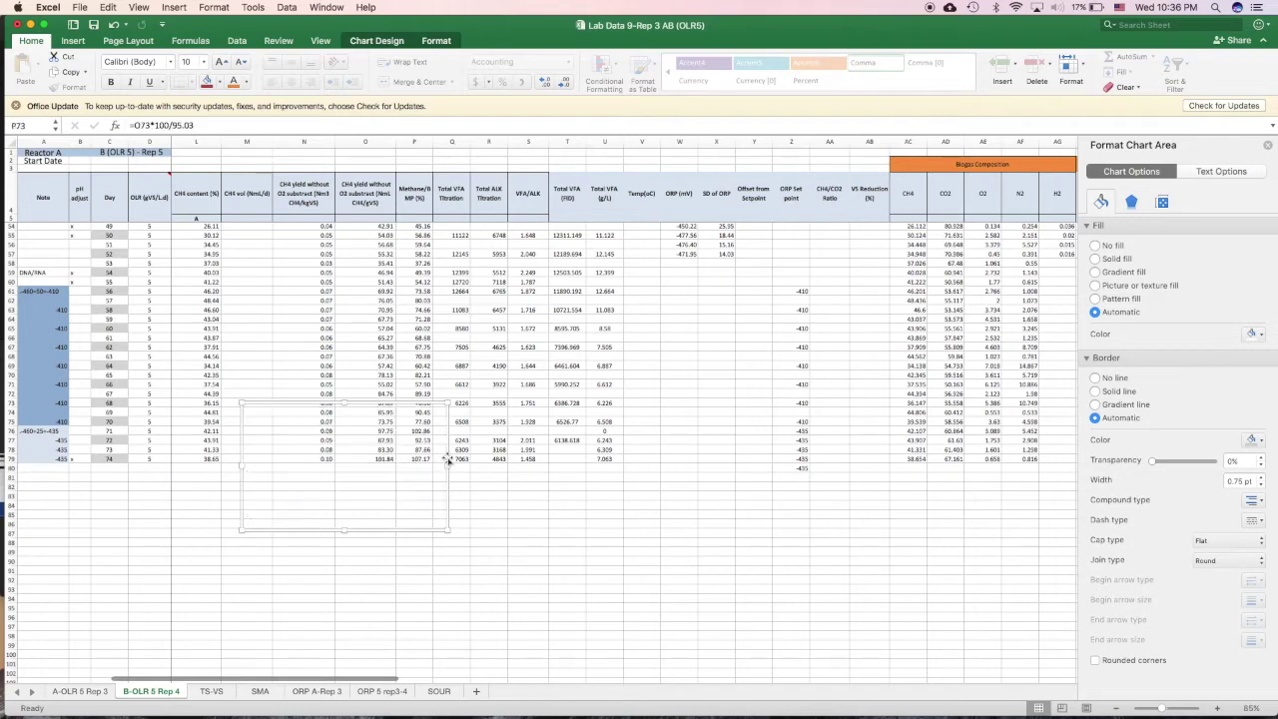
click(484, 521)
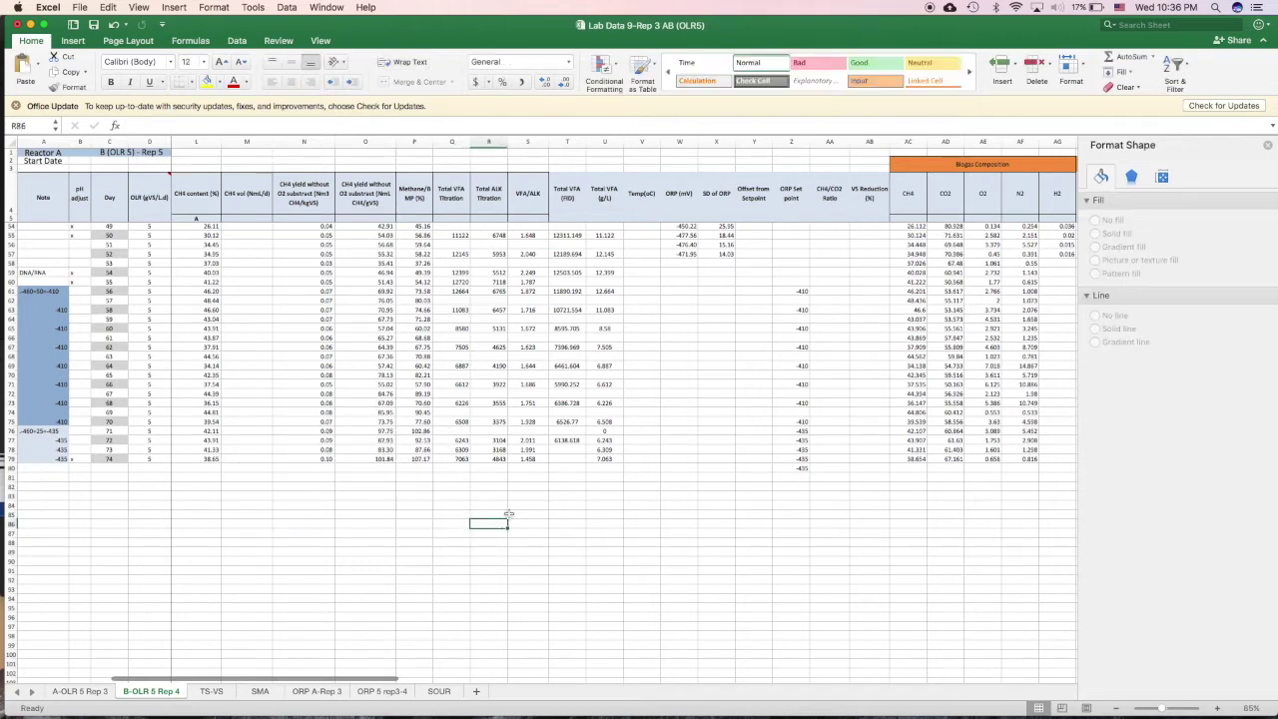
Step: Select Methane/BMP cells P71:P79 together with CH4 yield cells N71:N79
scroll(511, 511, up, 1)
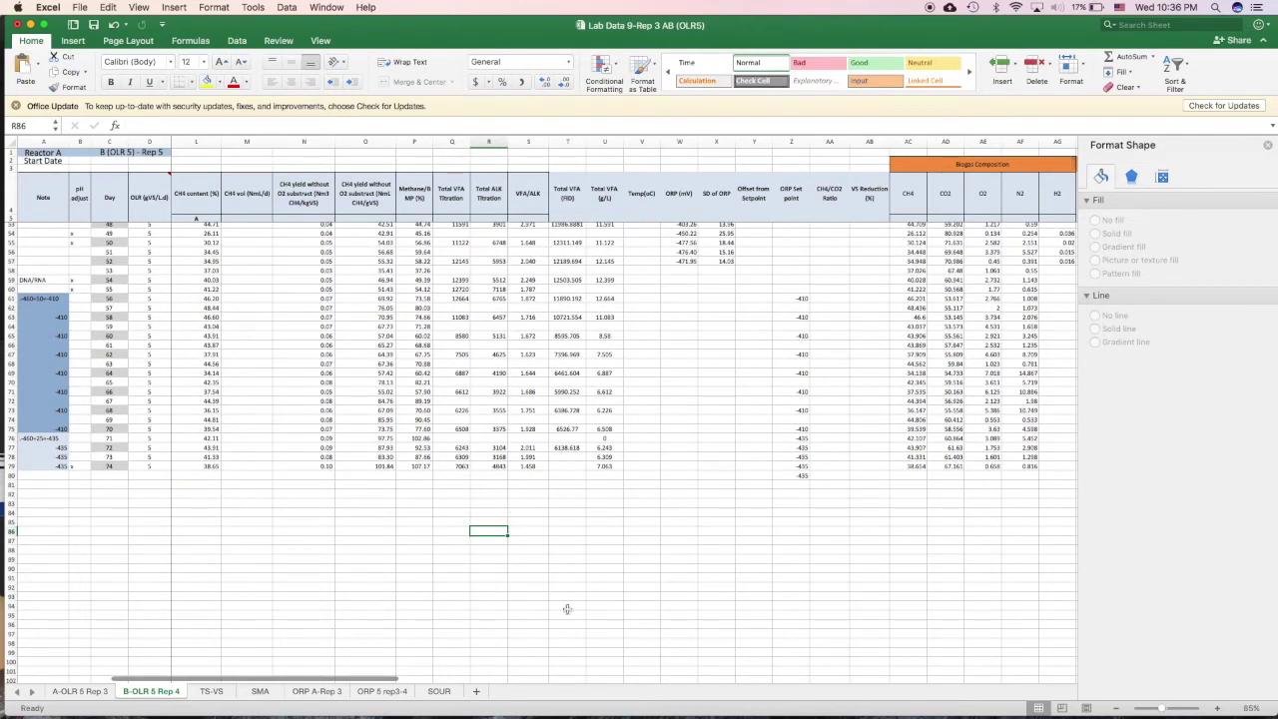
drag(371, 679, 278, 678)
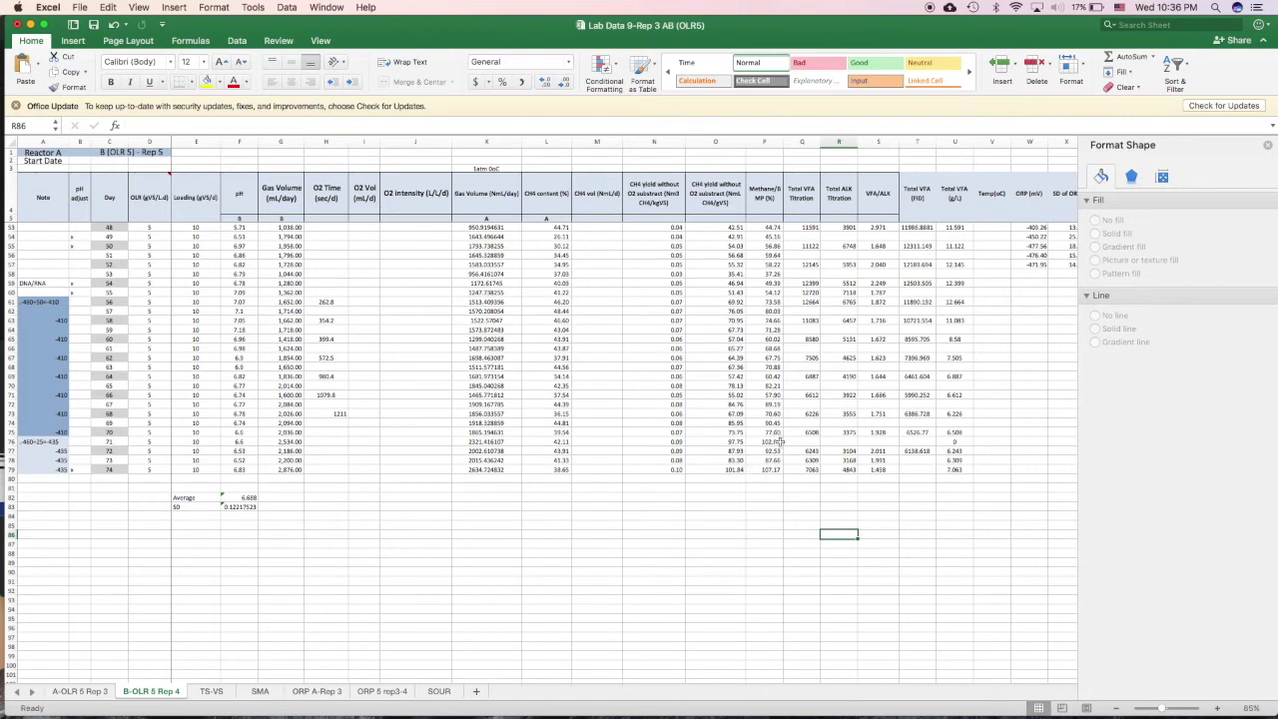
scroll(780, 441, up, 1)
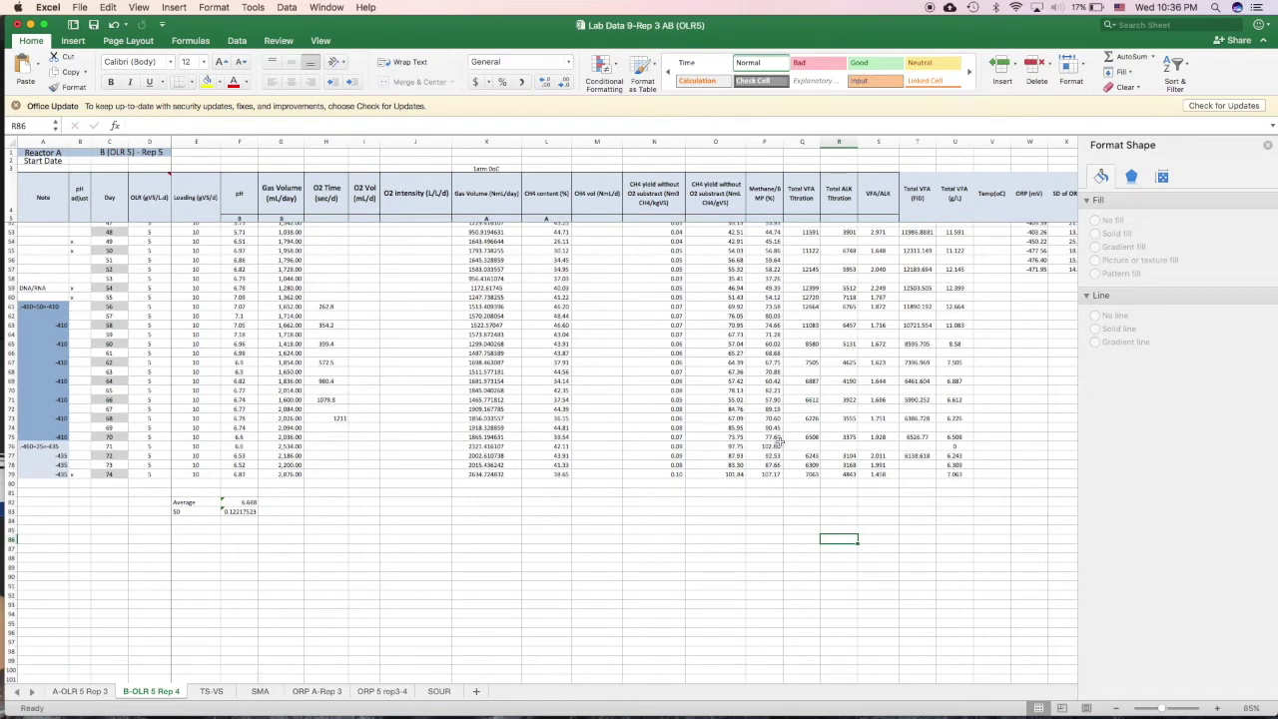
scroll(779, 441, up, 2)
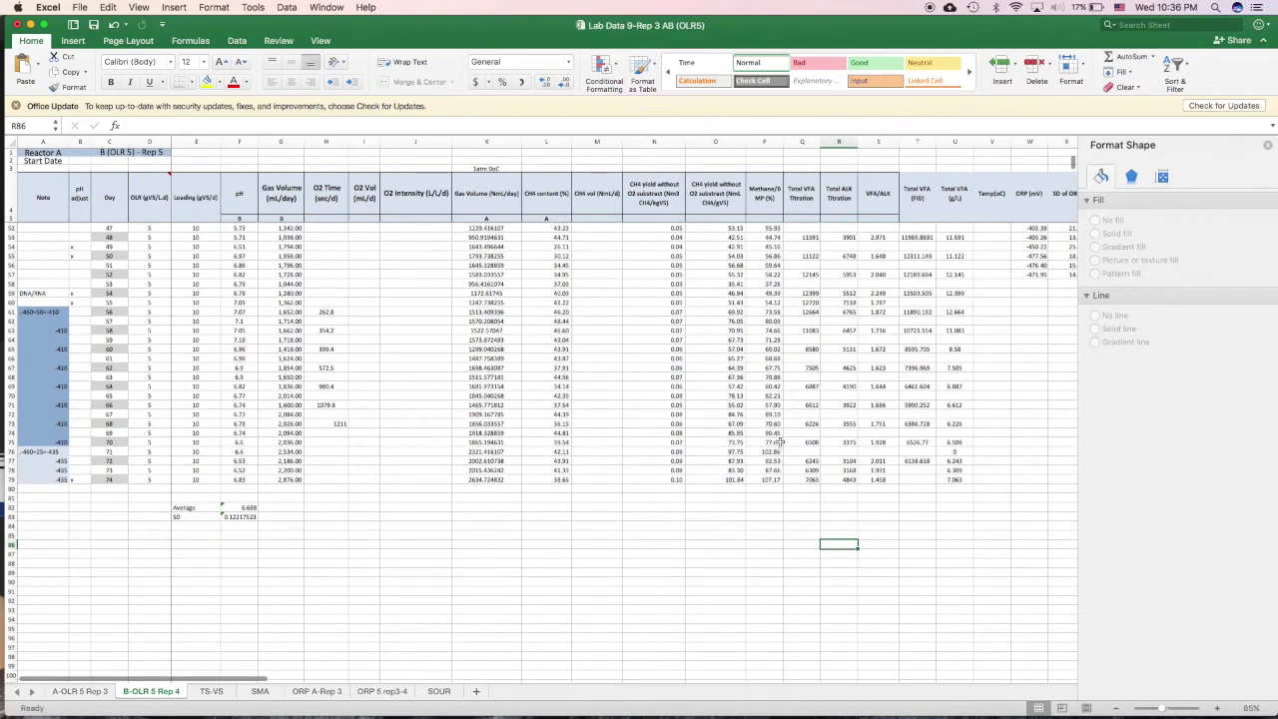
drag(773, 409, 774, 481)
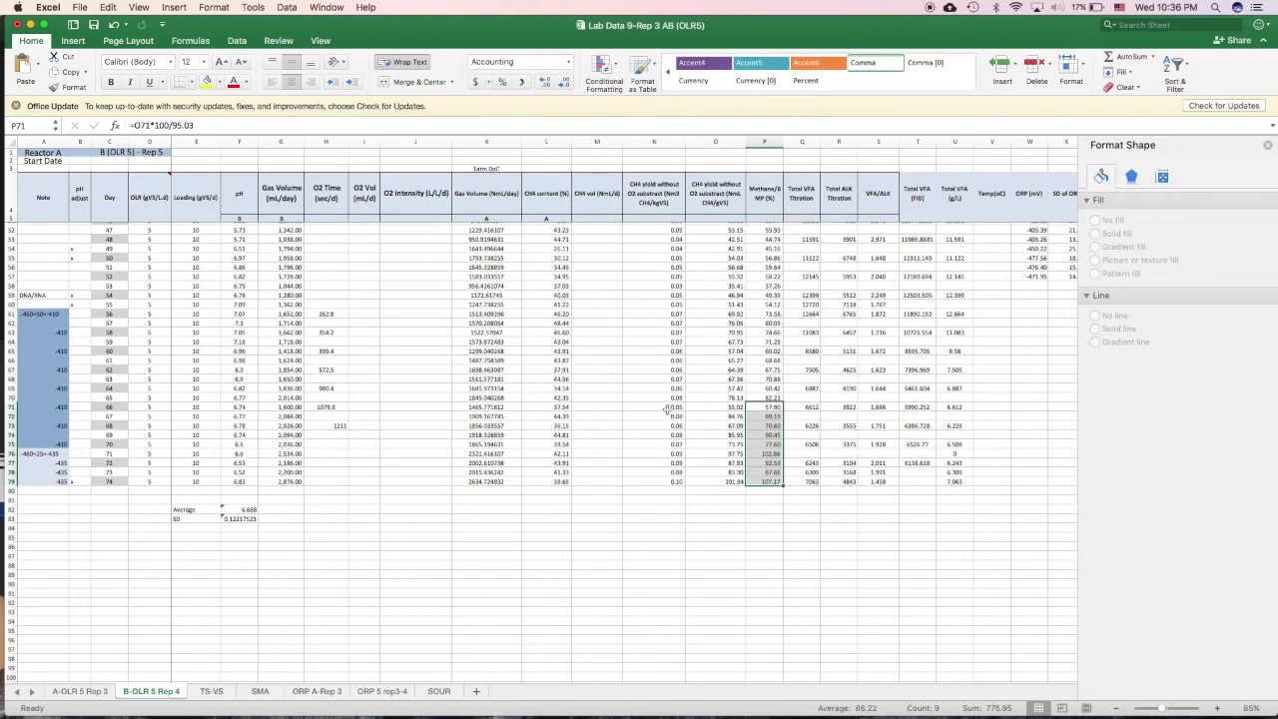
super+drag(667, 408, 665, 482)
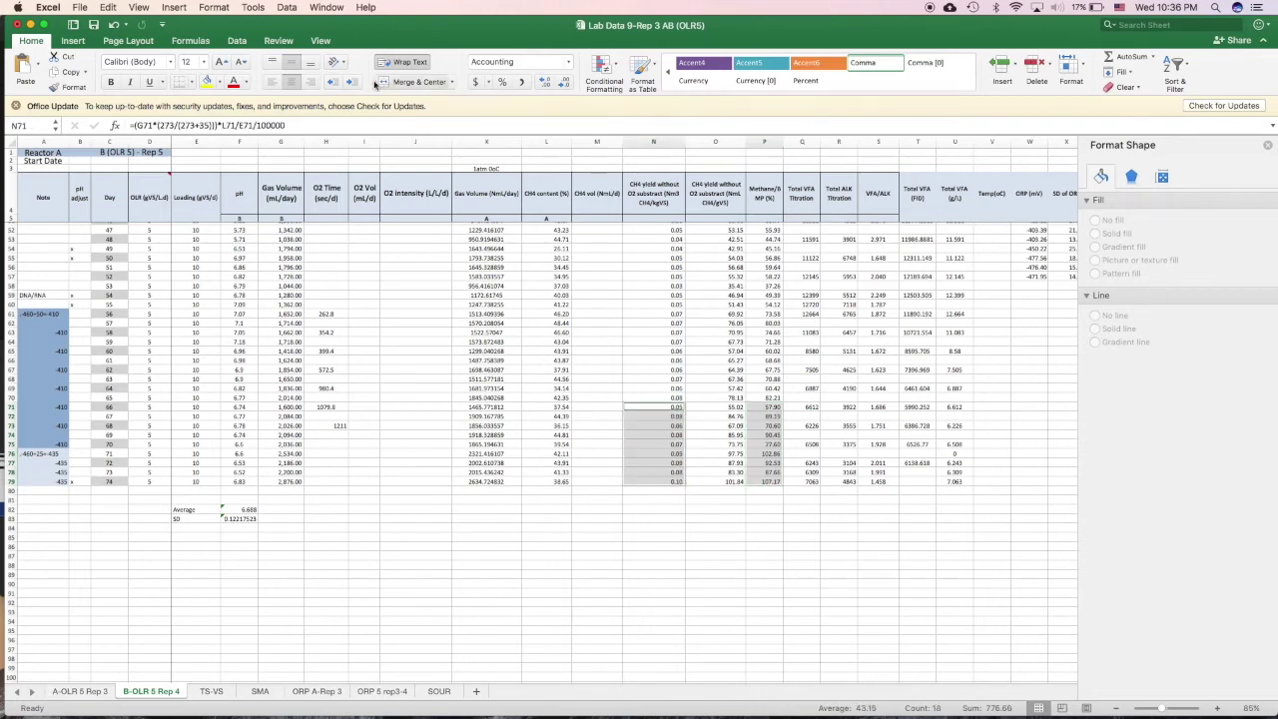
click(72, 41)
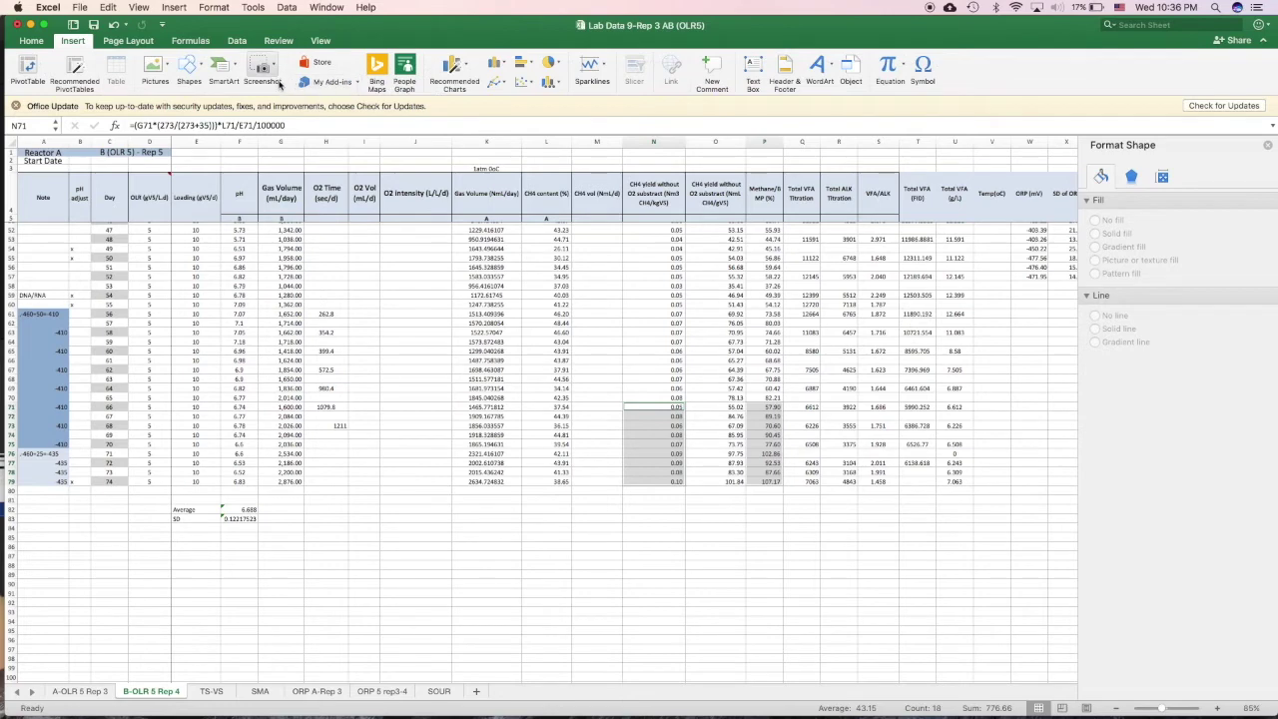
Step: Insert a plain scatter chart of the selected data and move it beside the columns
click(527, 83)
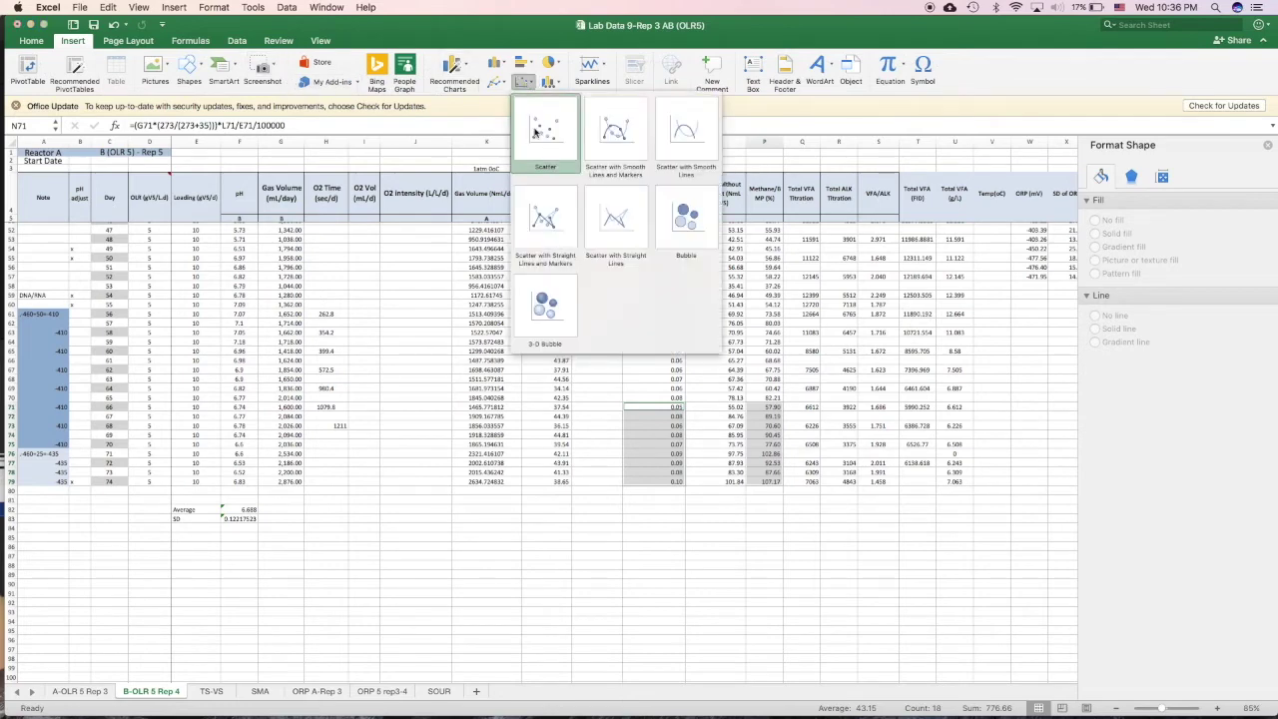
click(545, 157)
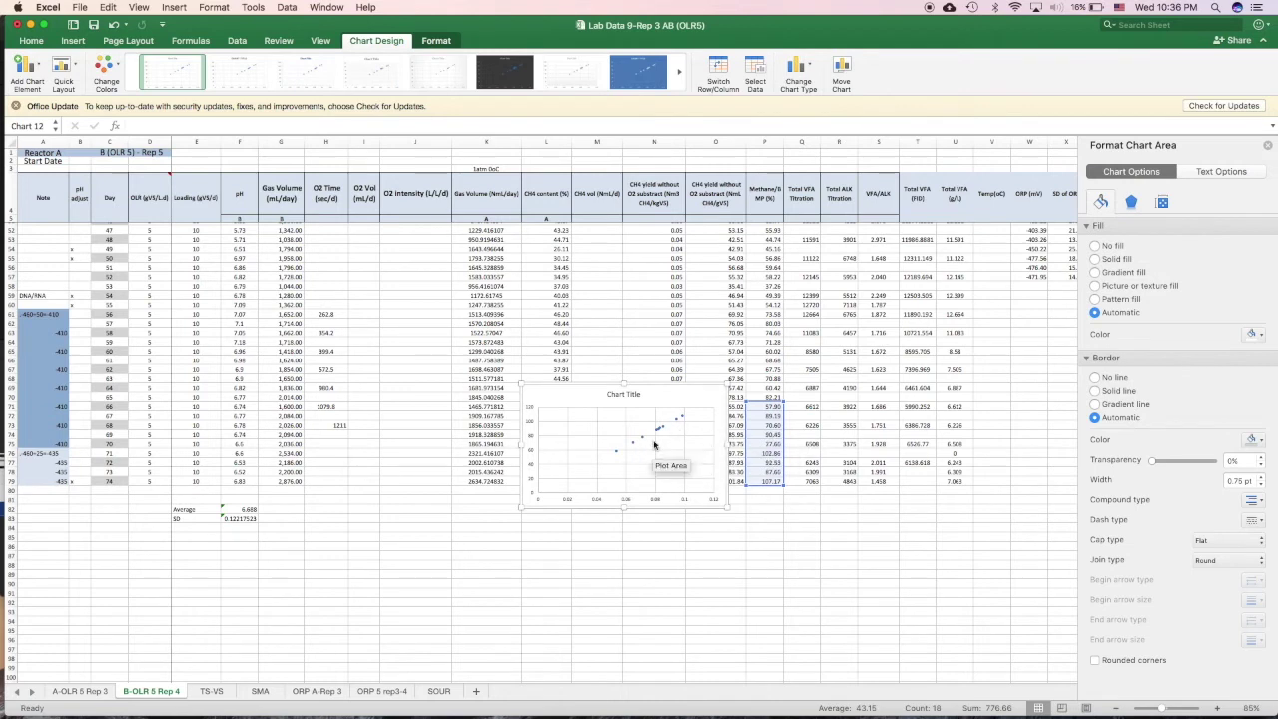
drag(669, 396, 597, 380)
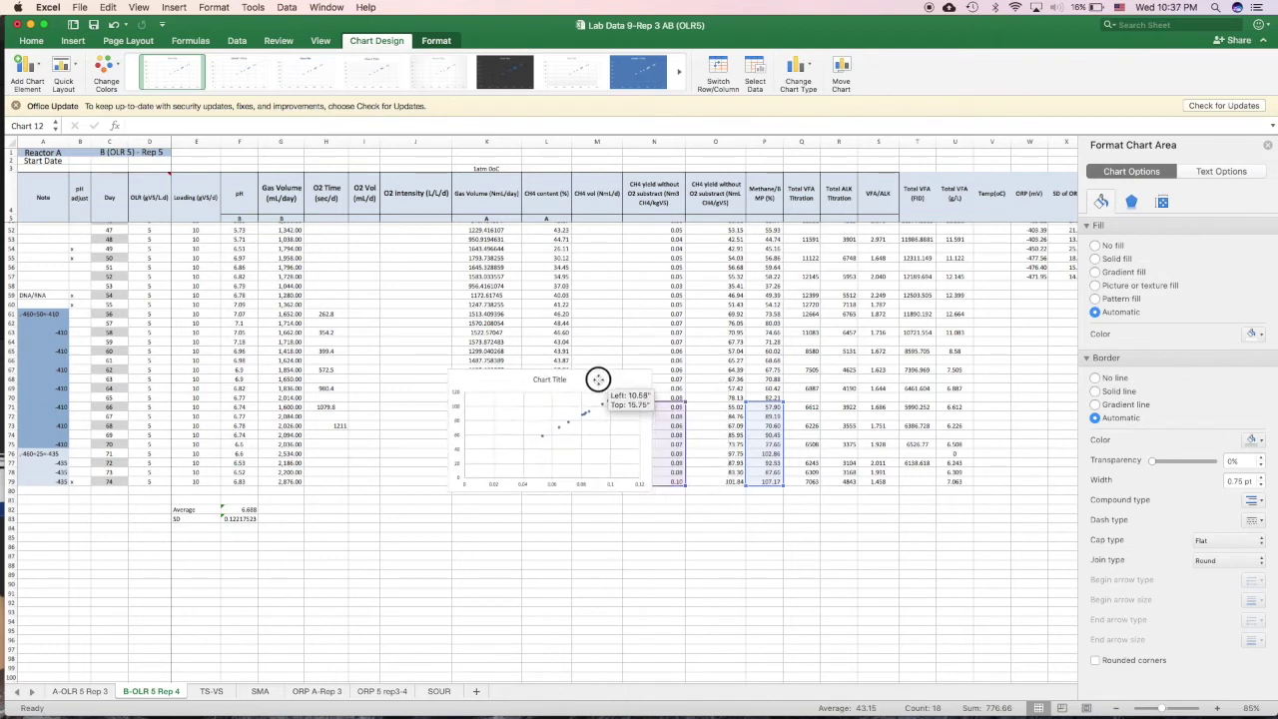
click(570, 425)
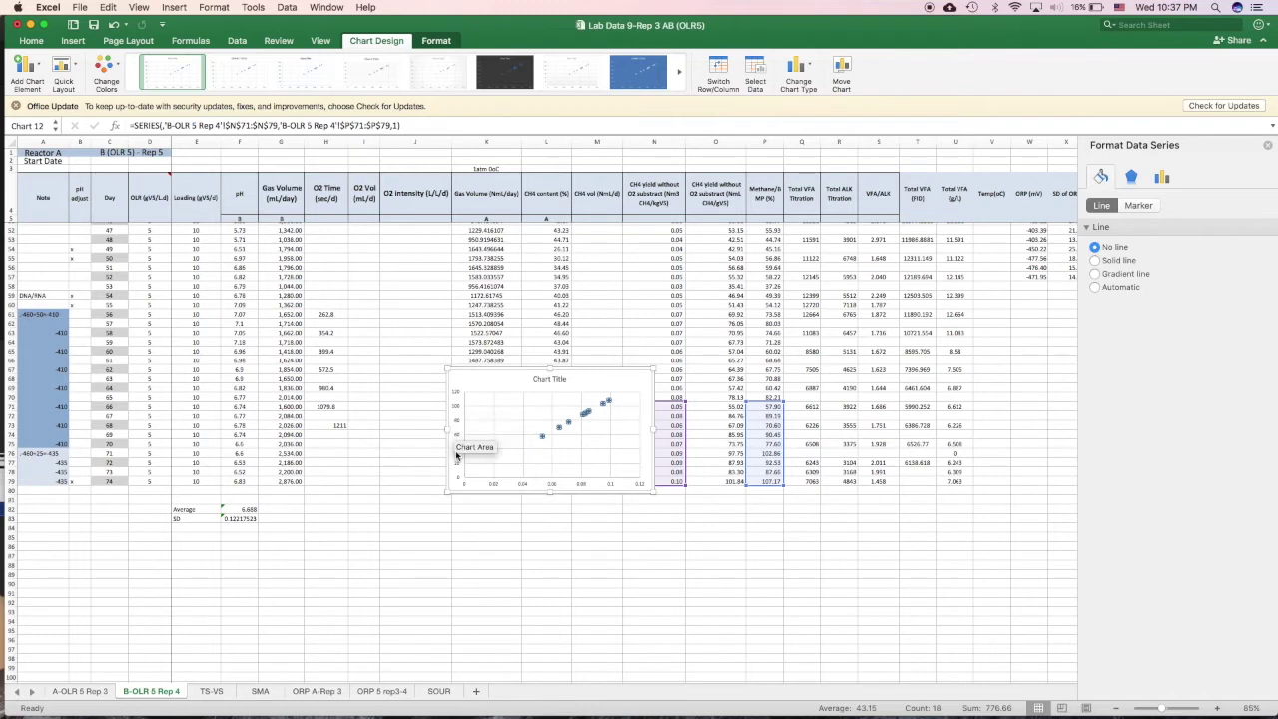
mouse_move(559, 428)
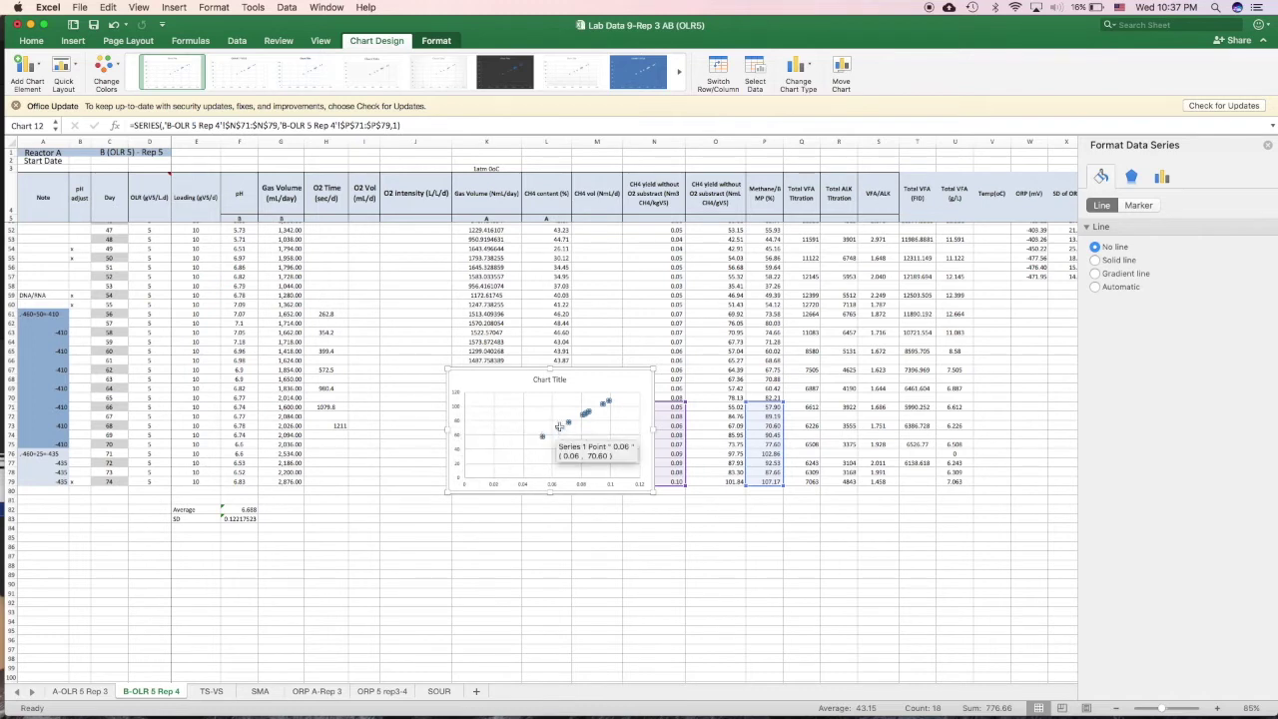
click(27, 68)
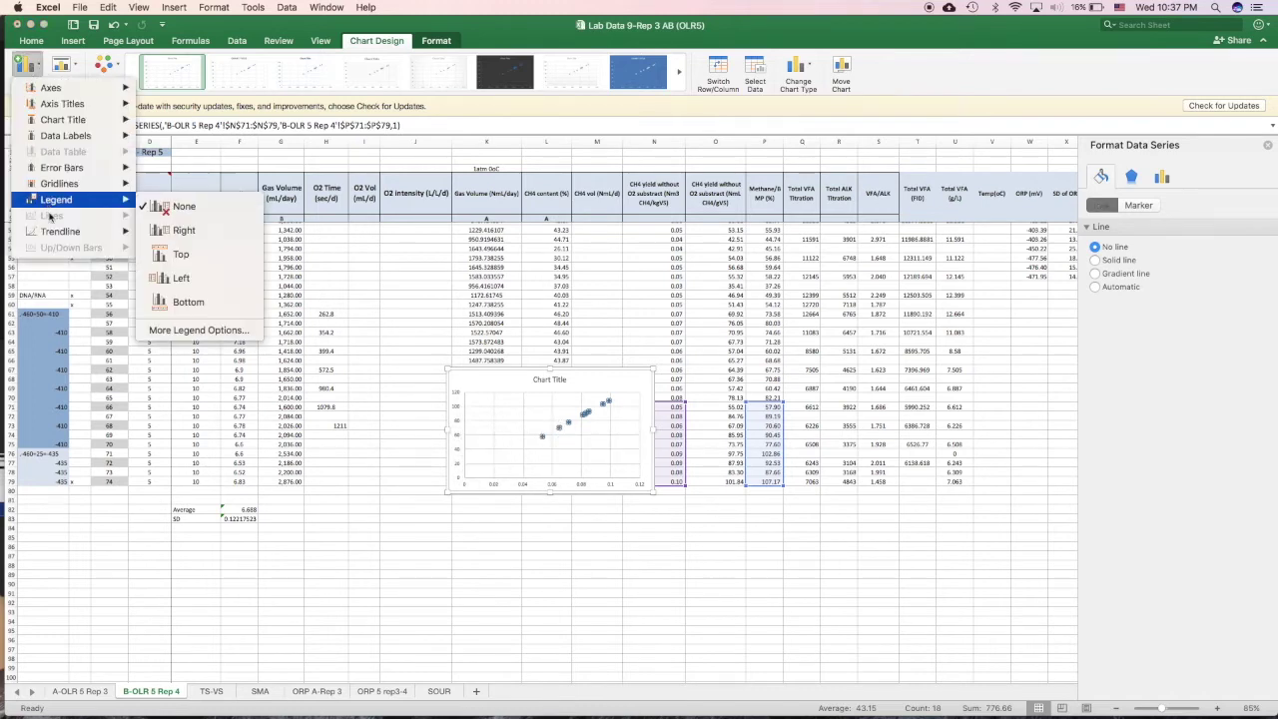
mouse_move(61, 231)
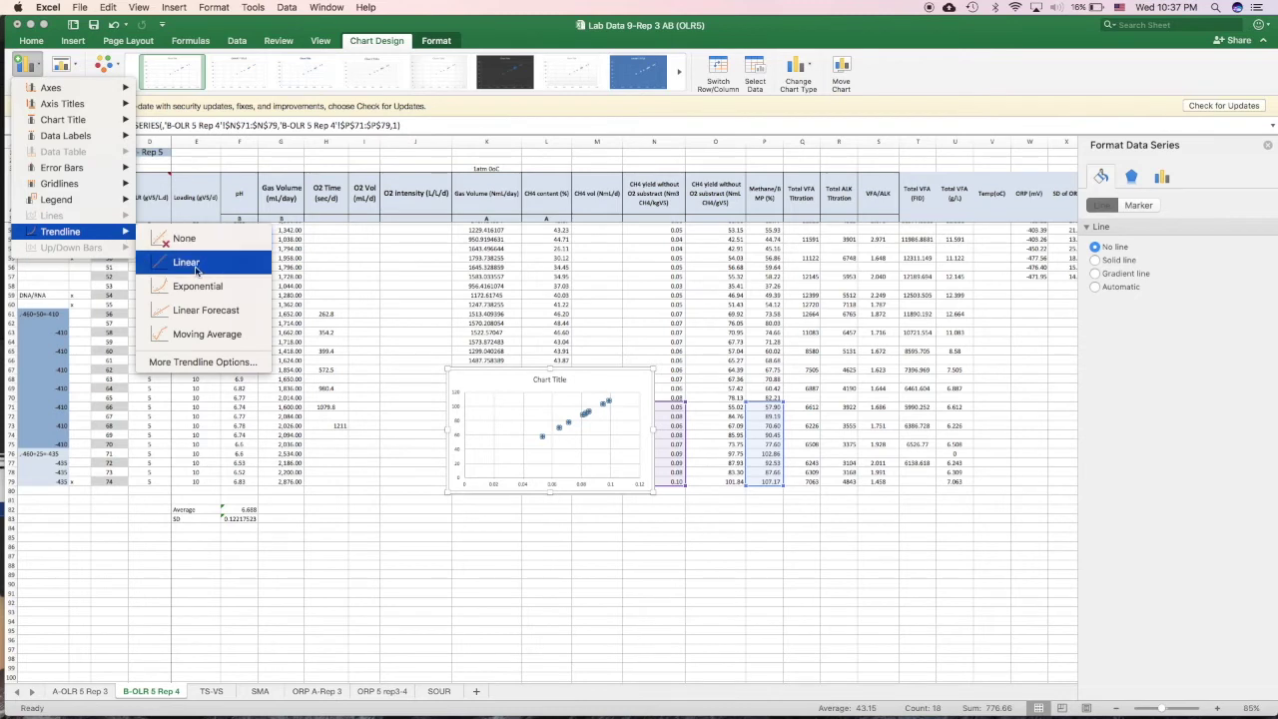
Step: Add a linear trendline showing its equation, then move the chart below row 79
click(196, 267)
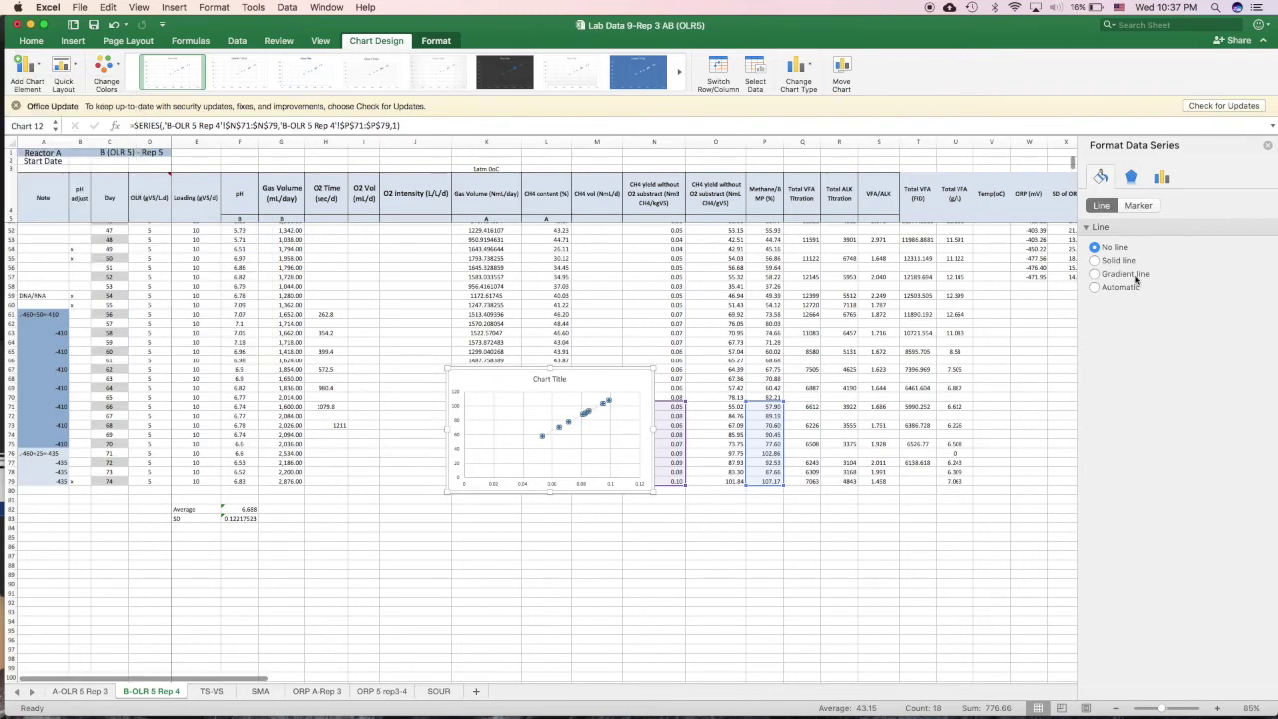
click(579, 418)
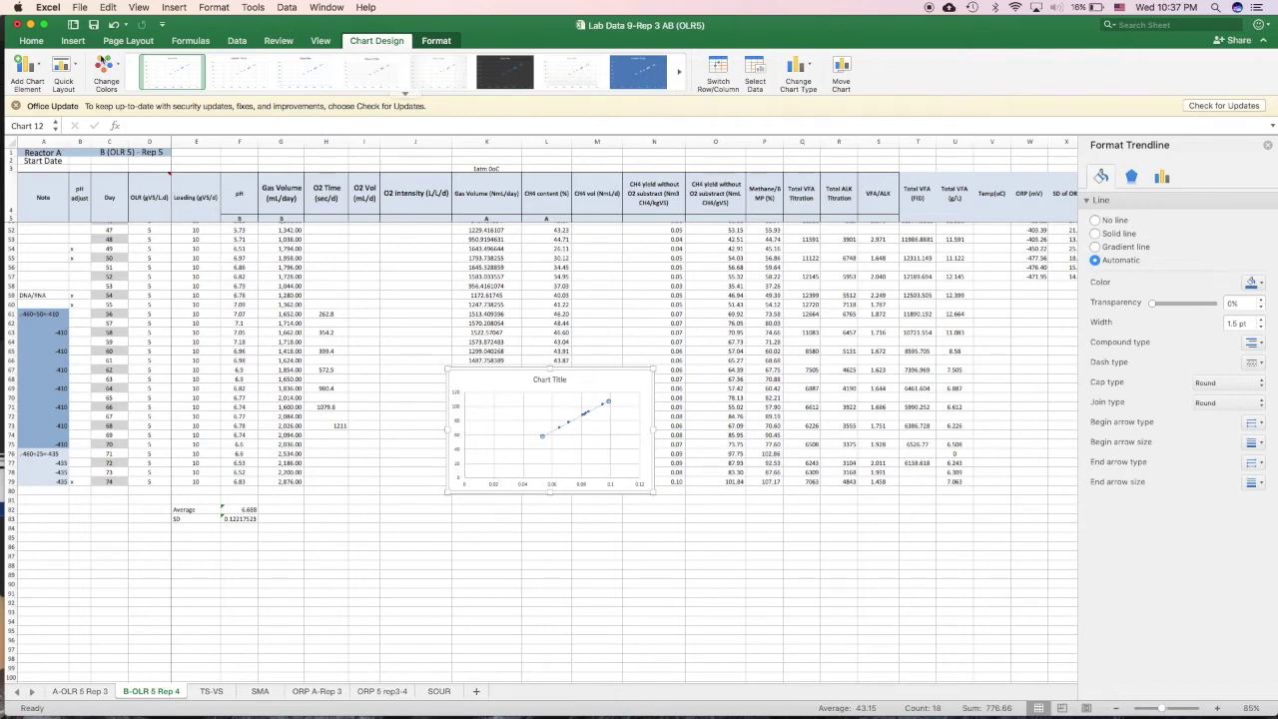
click(27, 68)
mouse_move(60, 231)
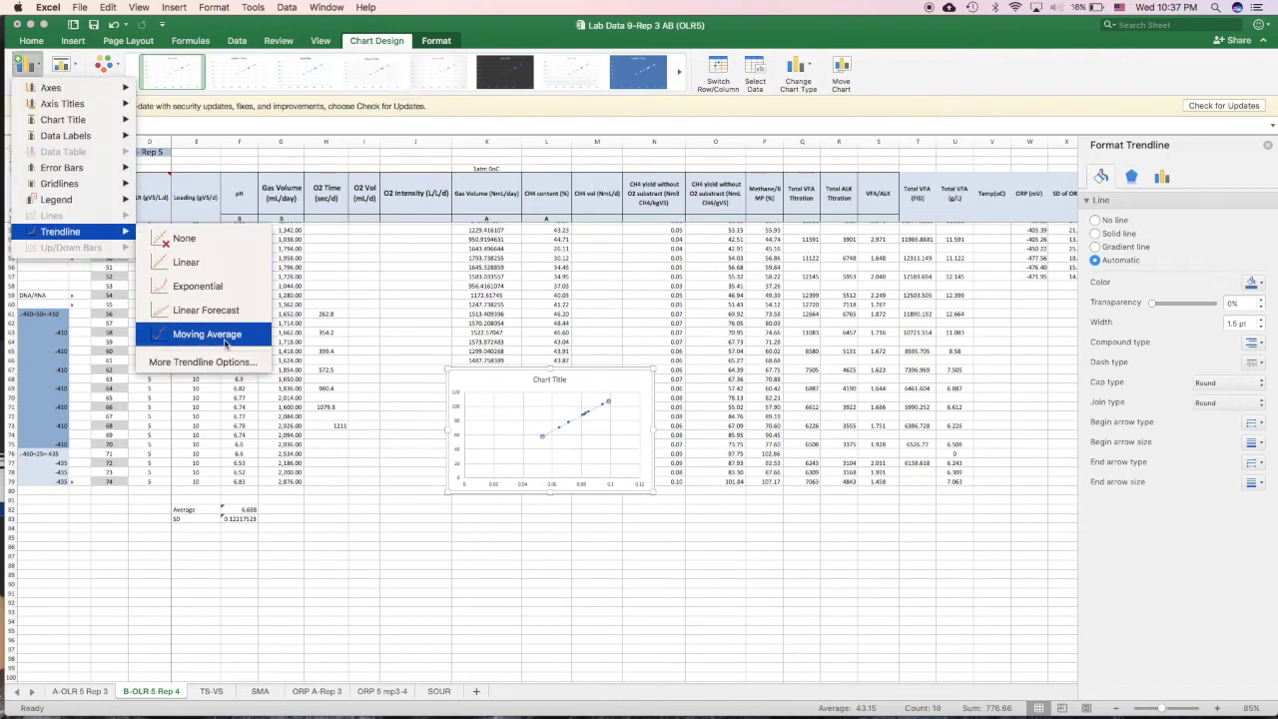
click(212, 362)
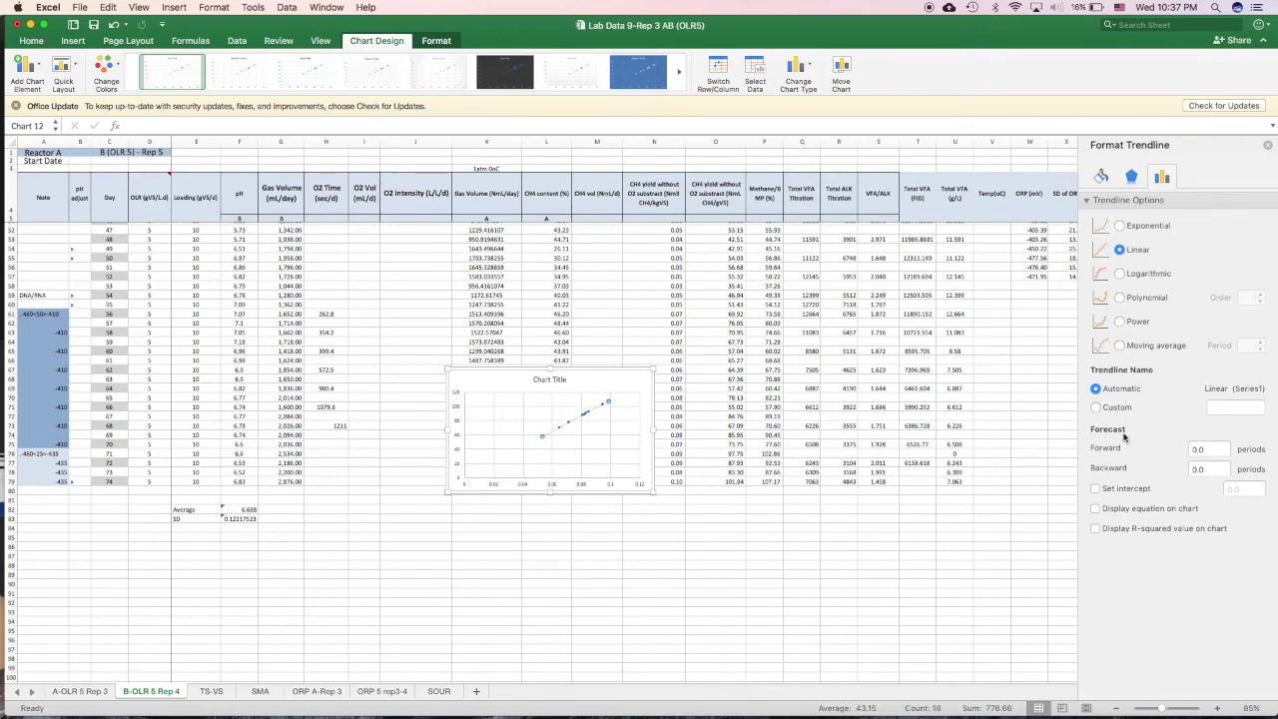
click(1139, 511)
drag(597, 401, 567, 403)
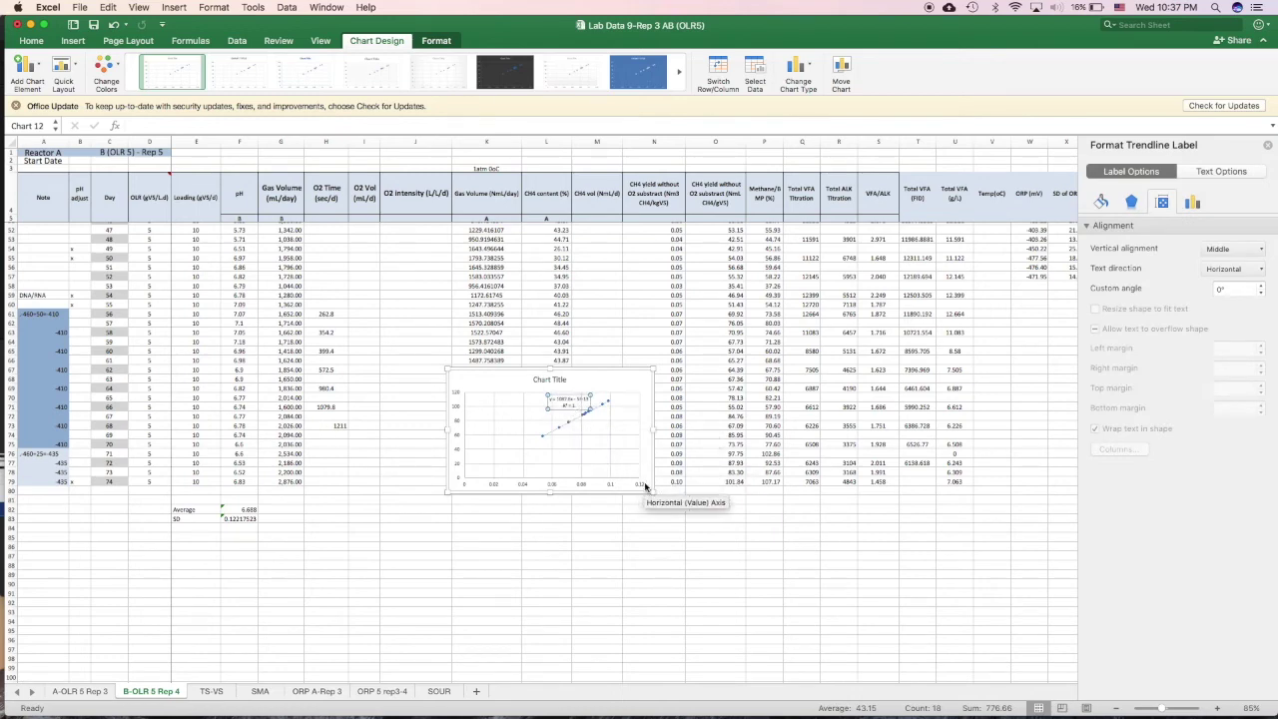
drag(621, 478, 506, 622)
click(764, 490)
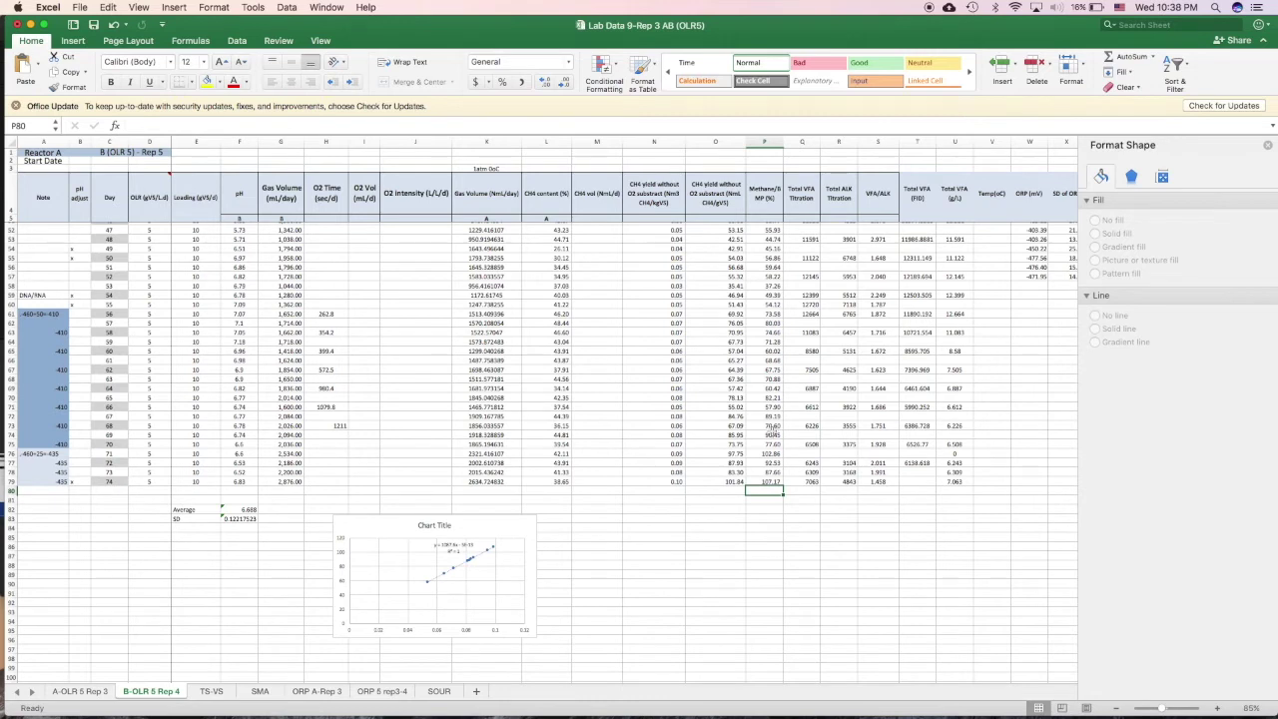
Step: Insert a line-with-markers chart of P71:P79 and move it below the data
click(492, 555)
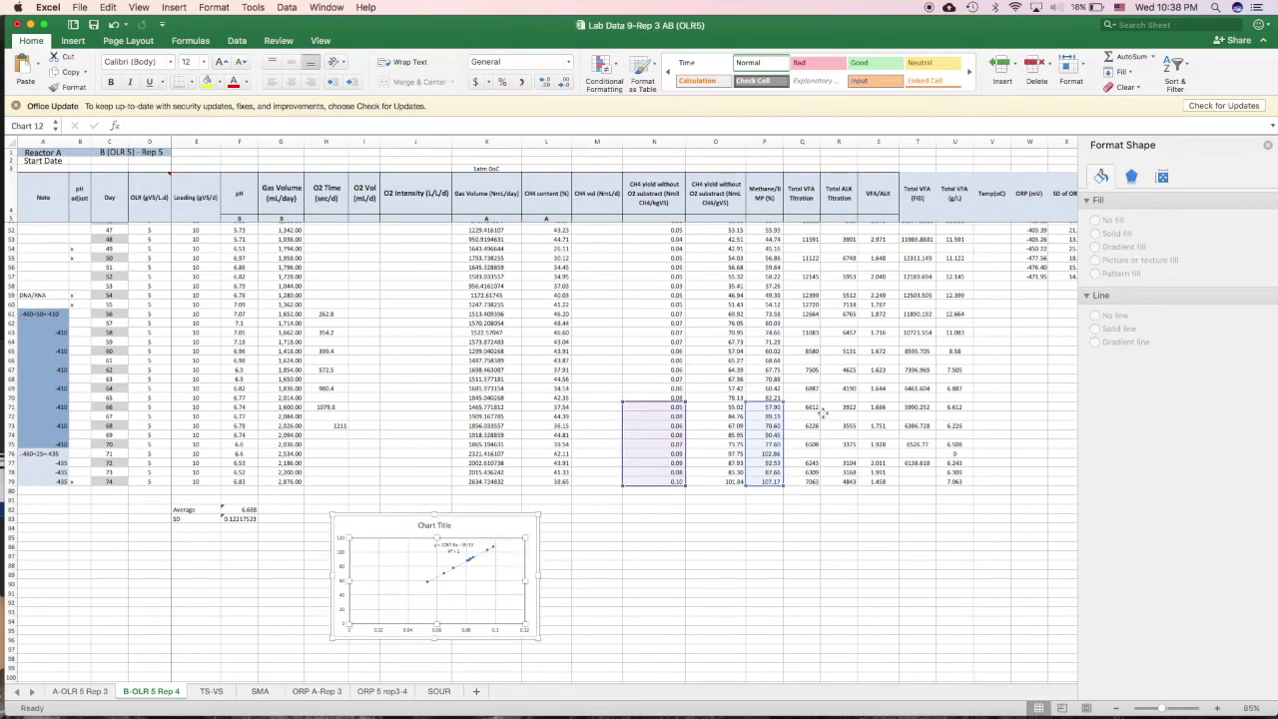
click(765, 546)
drag(764, 406, 772, 482)
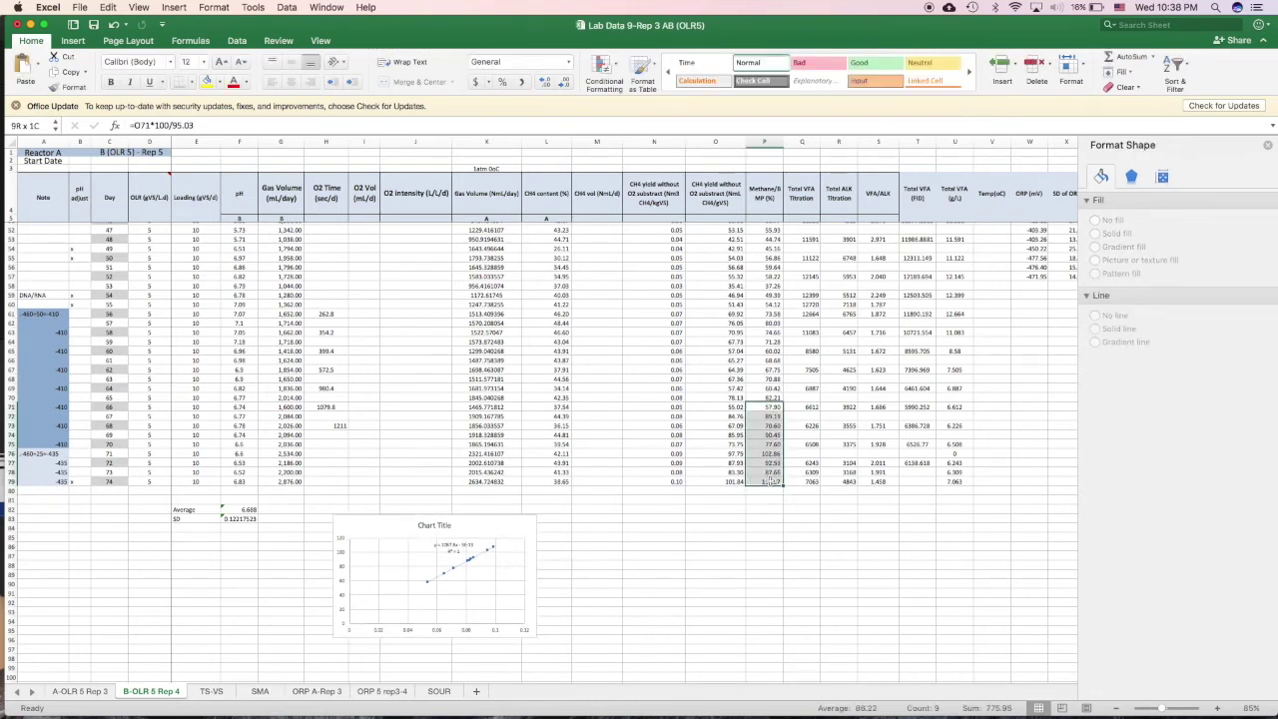
click(86, 41)
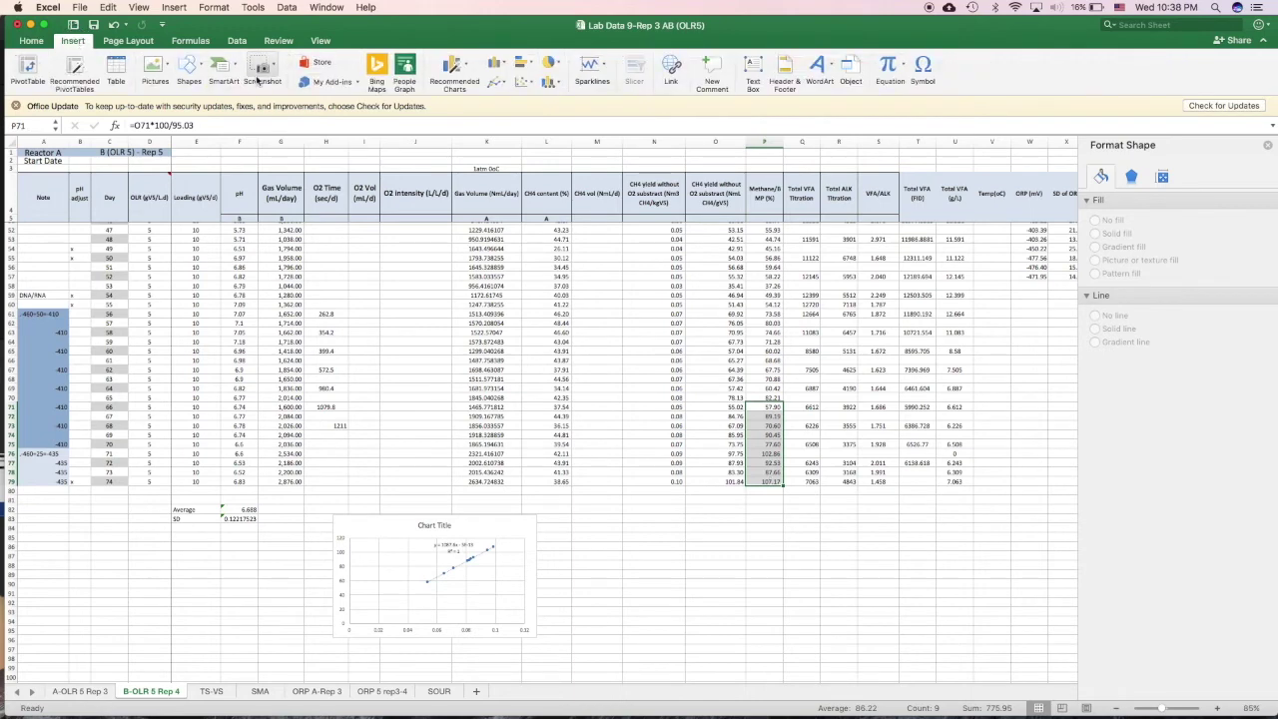
click(530, 85)
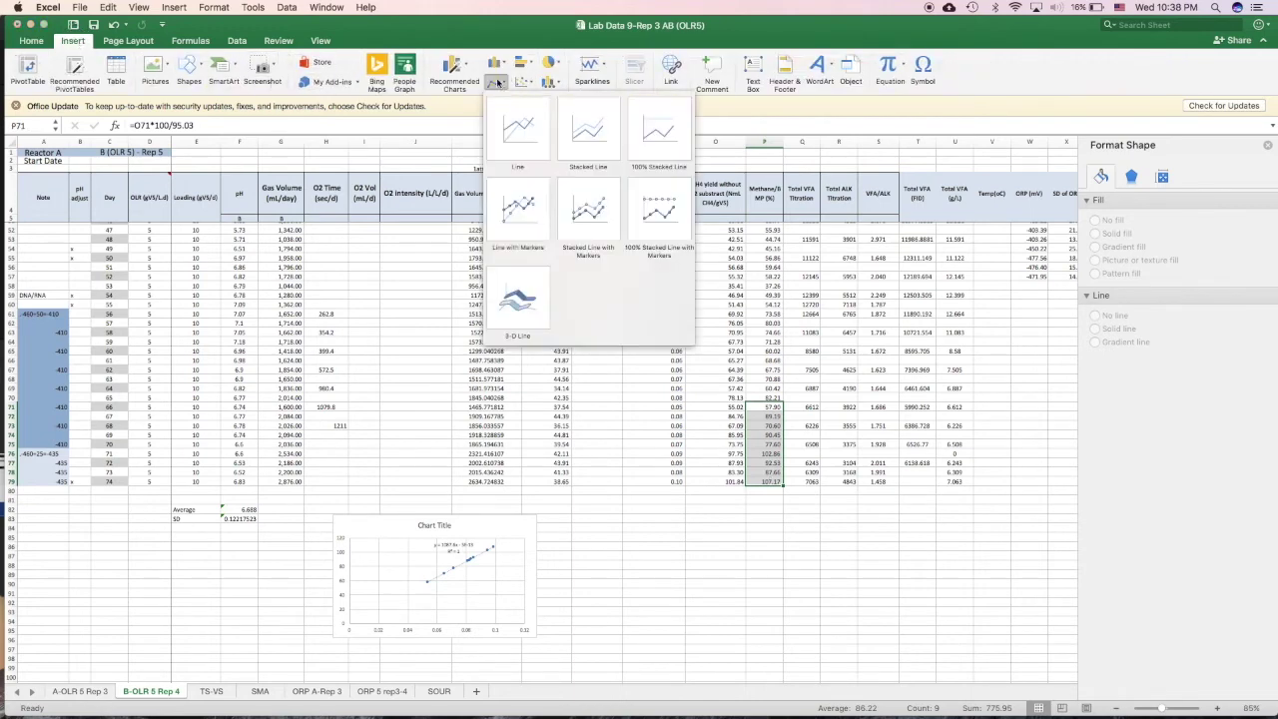
click(519, 210)
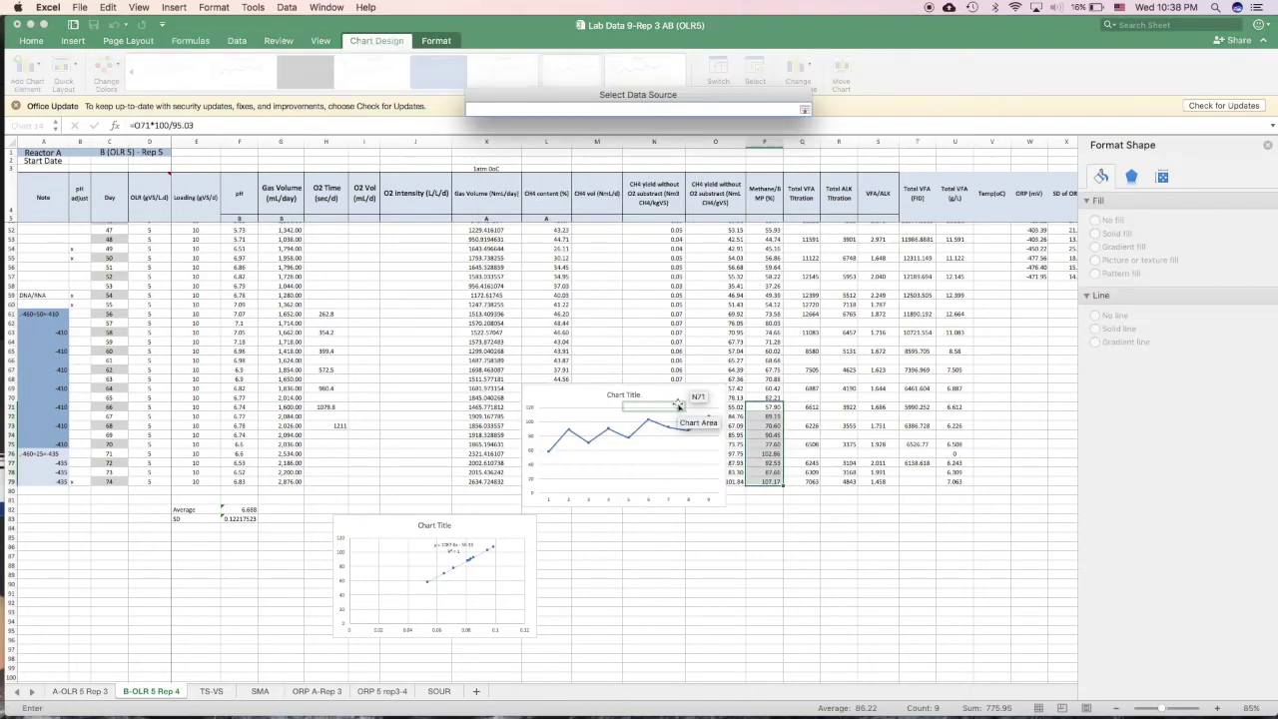
click(679, 407)
drag(679, 395, 712, 502)
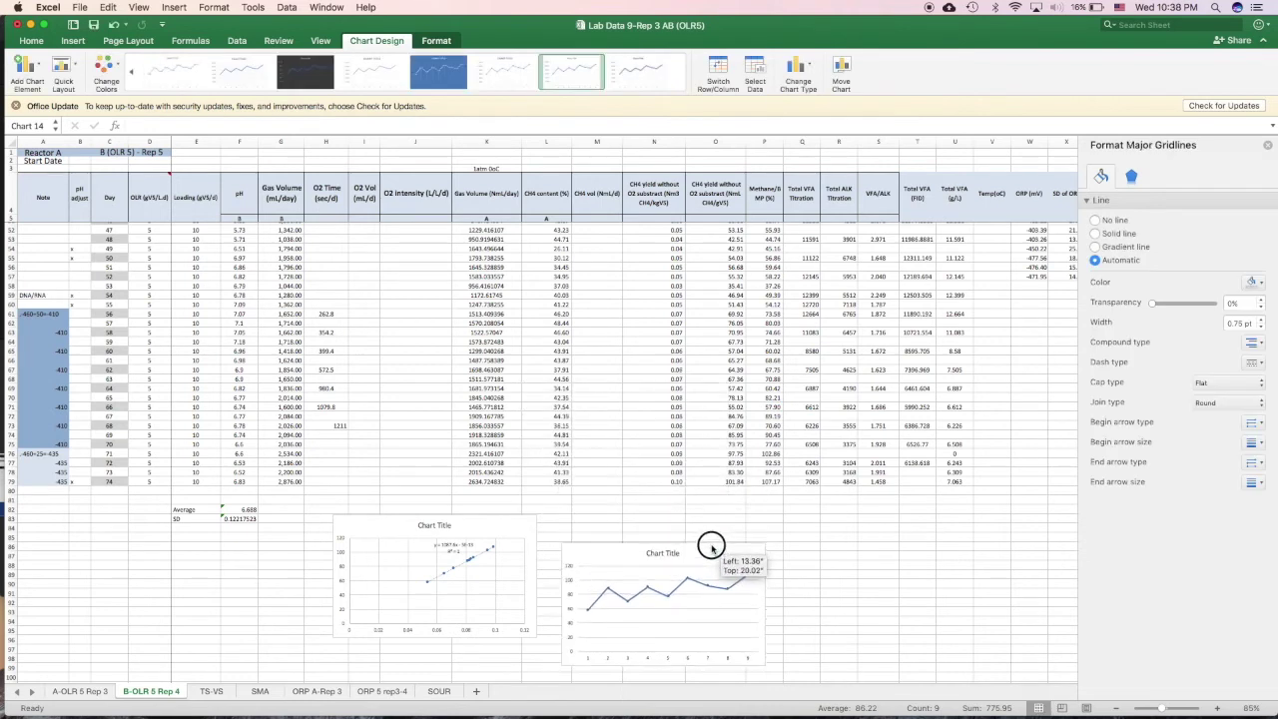
click(692, 549)
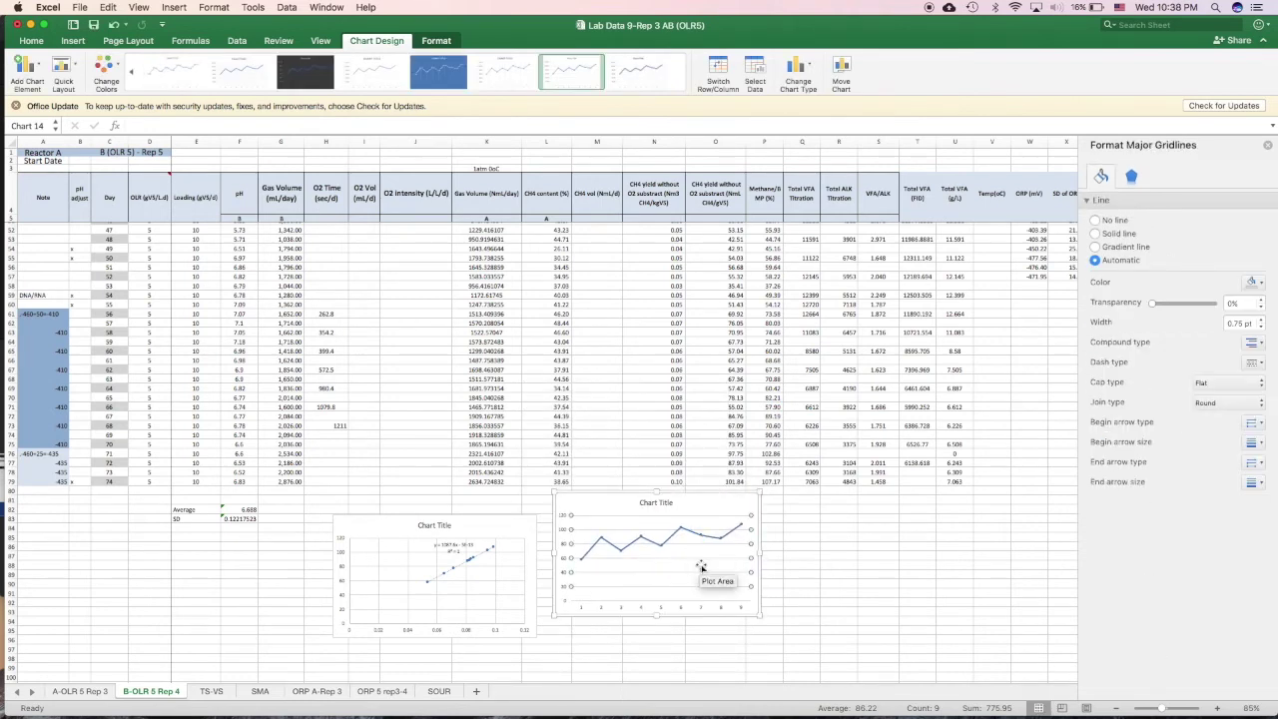
Step: Set N71:N79 as the chart's horizontal axis labels, keeping gaps for empty cells
right_click(693, 565)
click(721, 628)
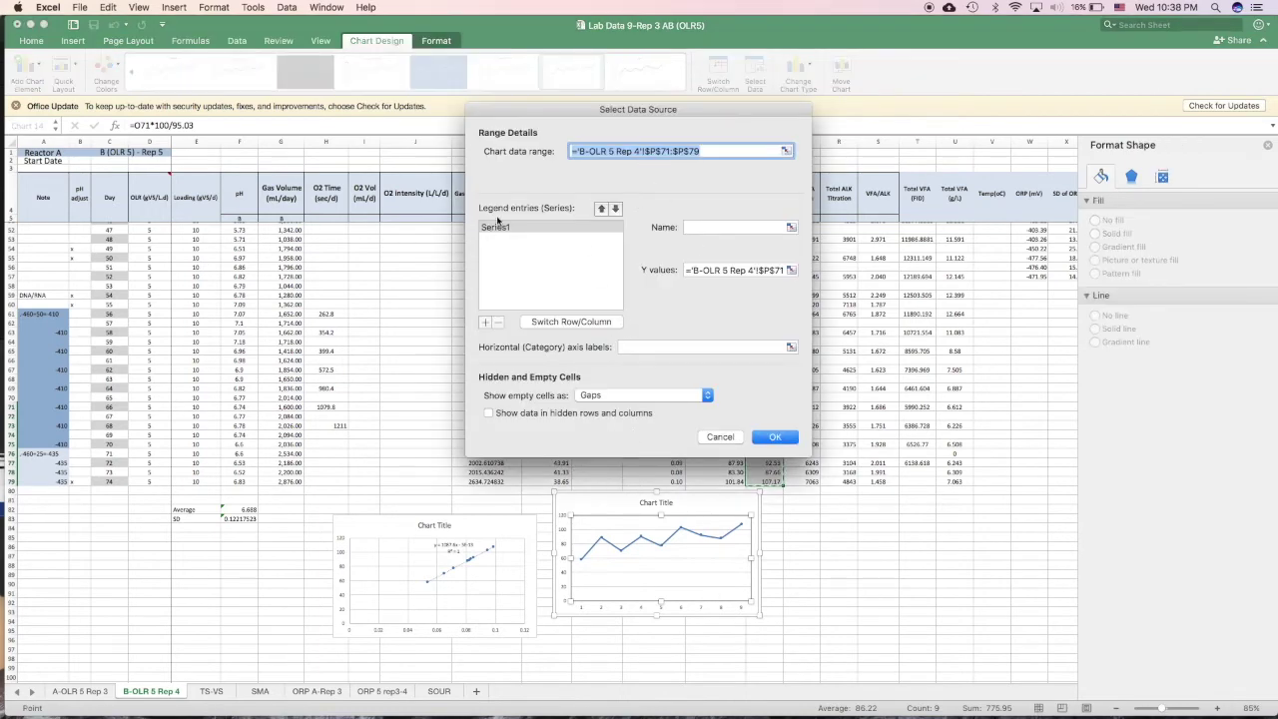
click(497, 227)
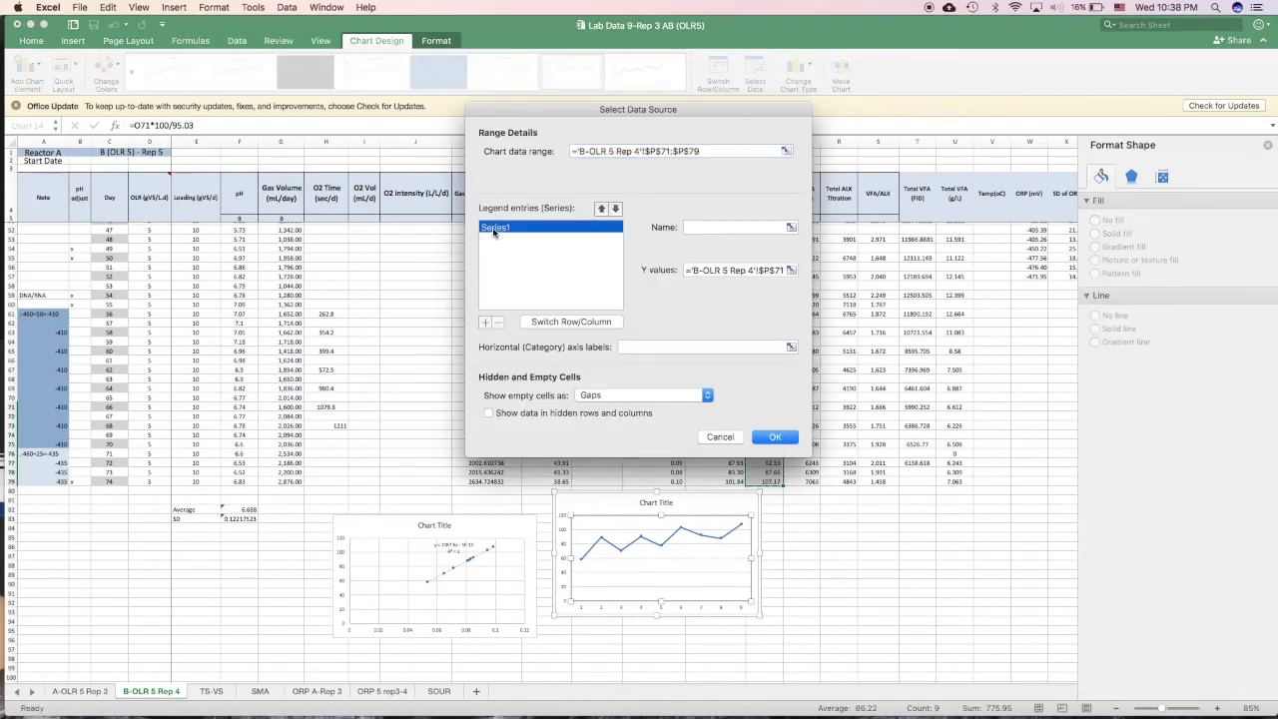
click(791, 347)
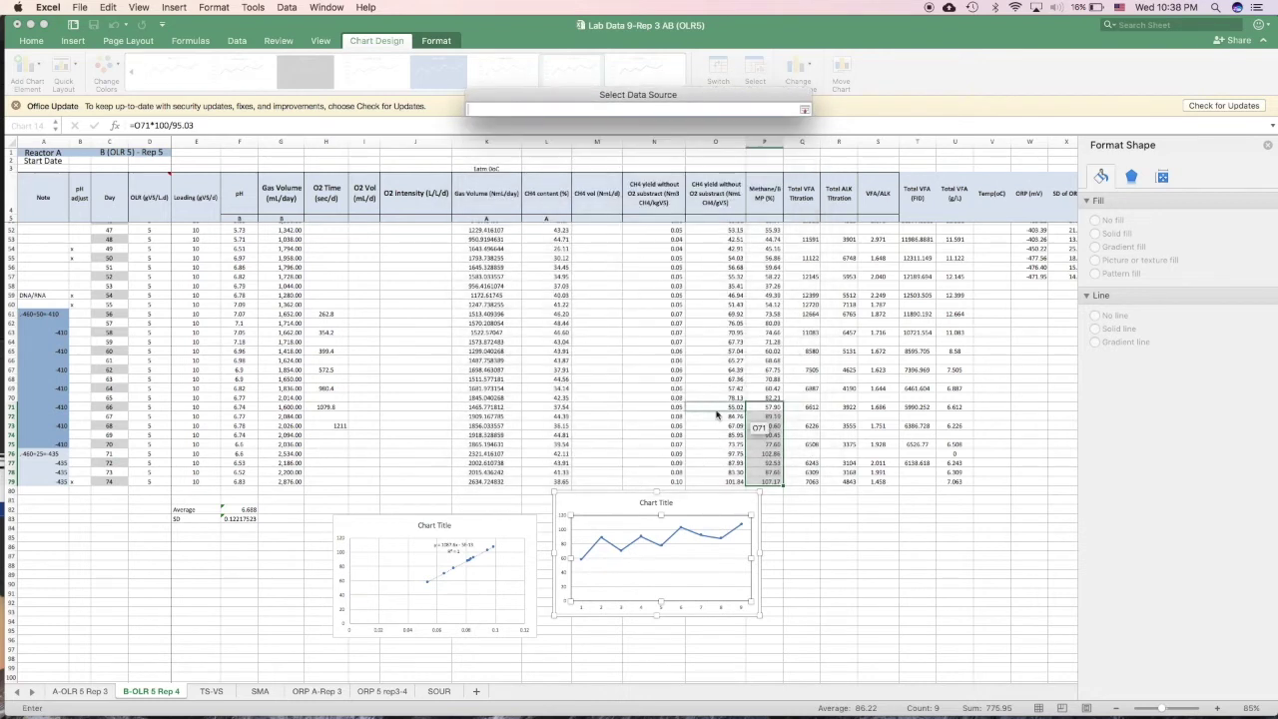
mouse_move(719, 410)
mouse_down()
mouse_move(667, 416)
mouse_move(671, 481)
mouse_up()
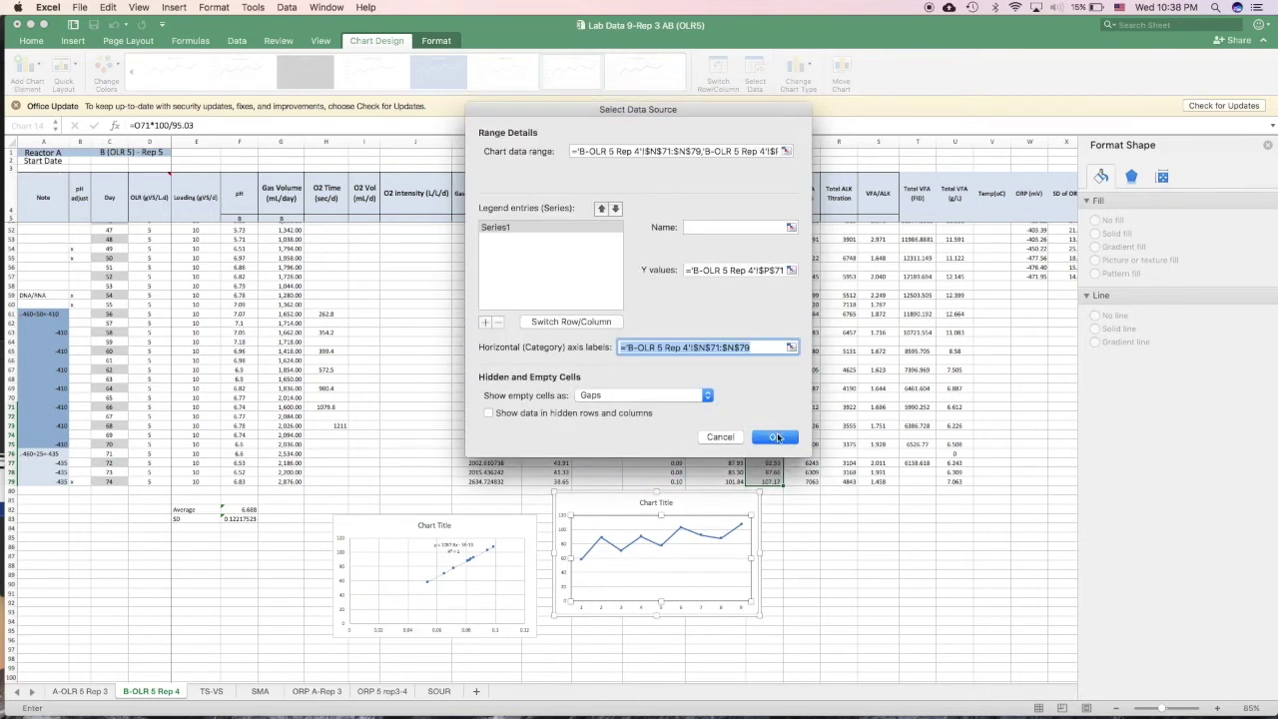
click(689, 395)
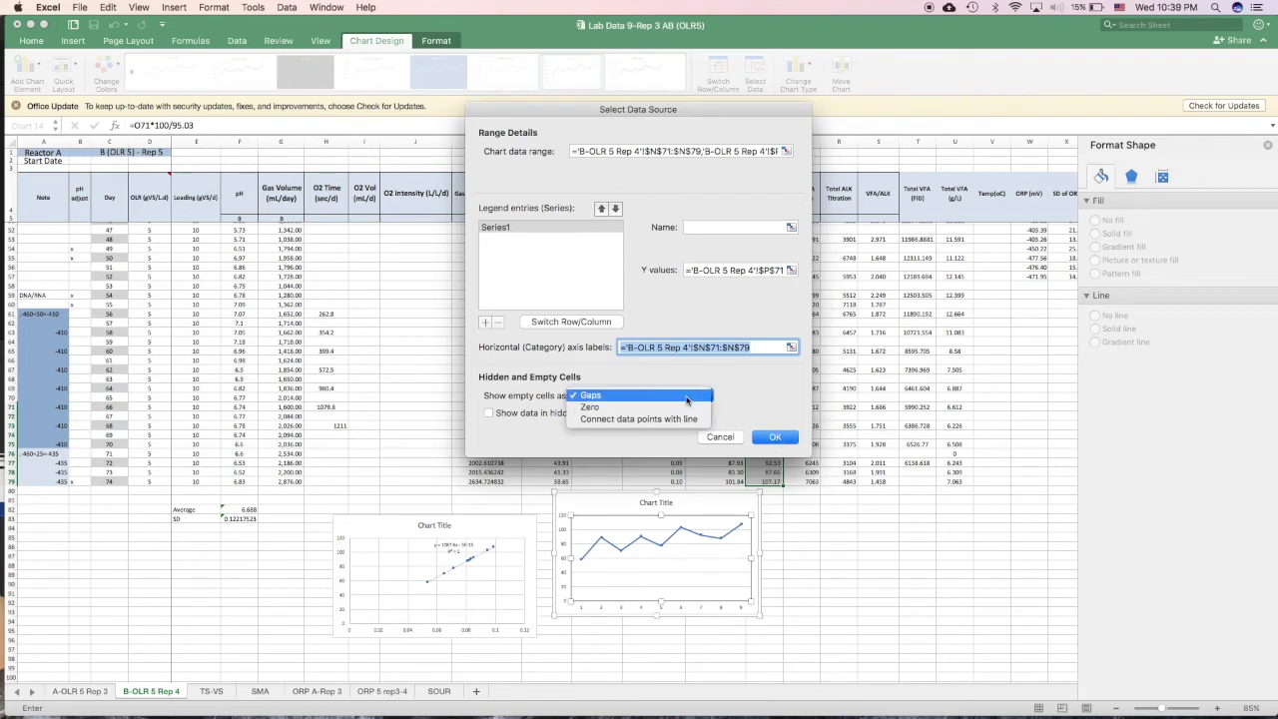
click(604, 396)
click(775, 436)
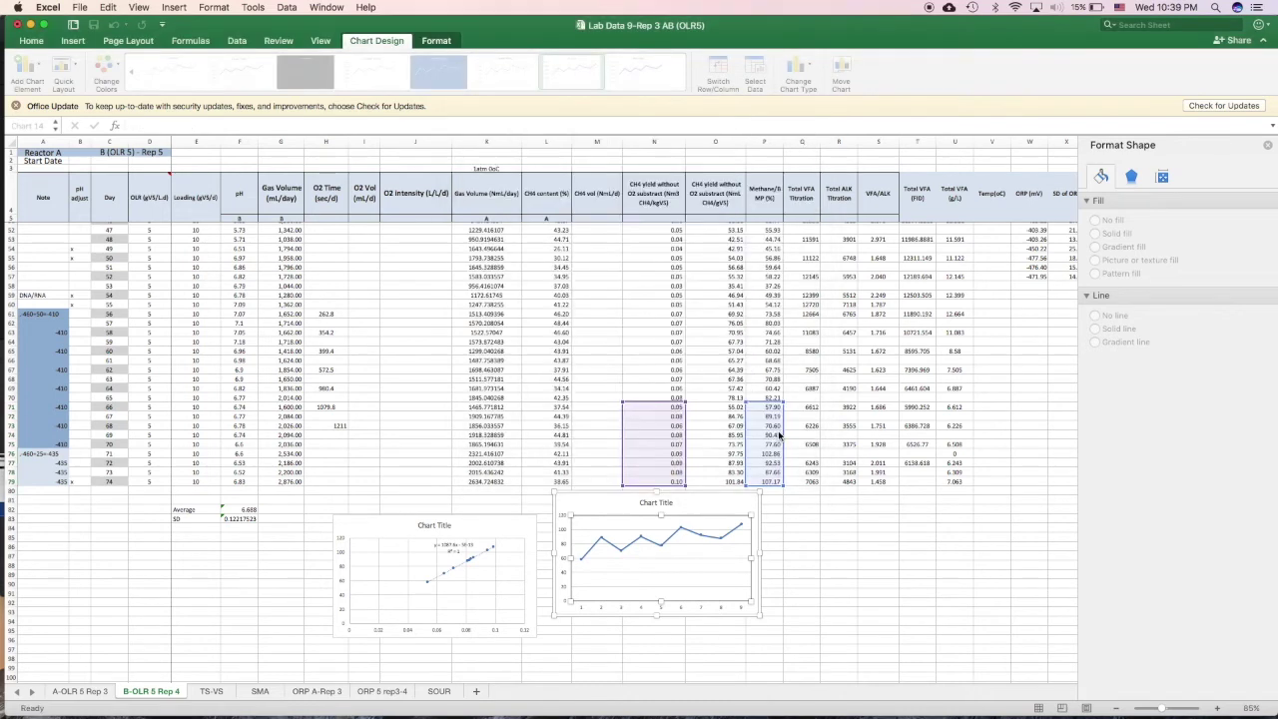
click(768, 602)
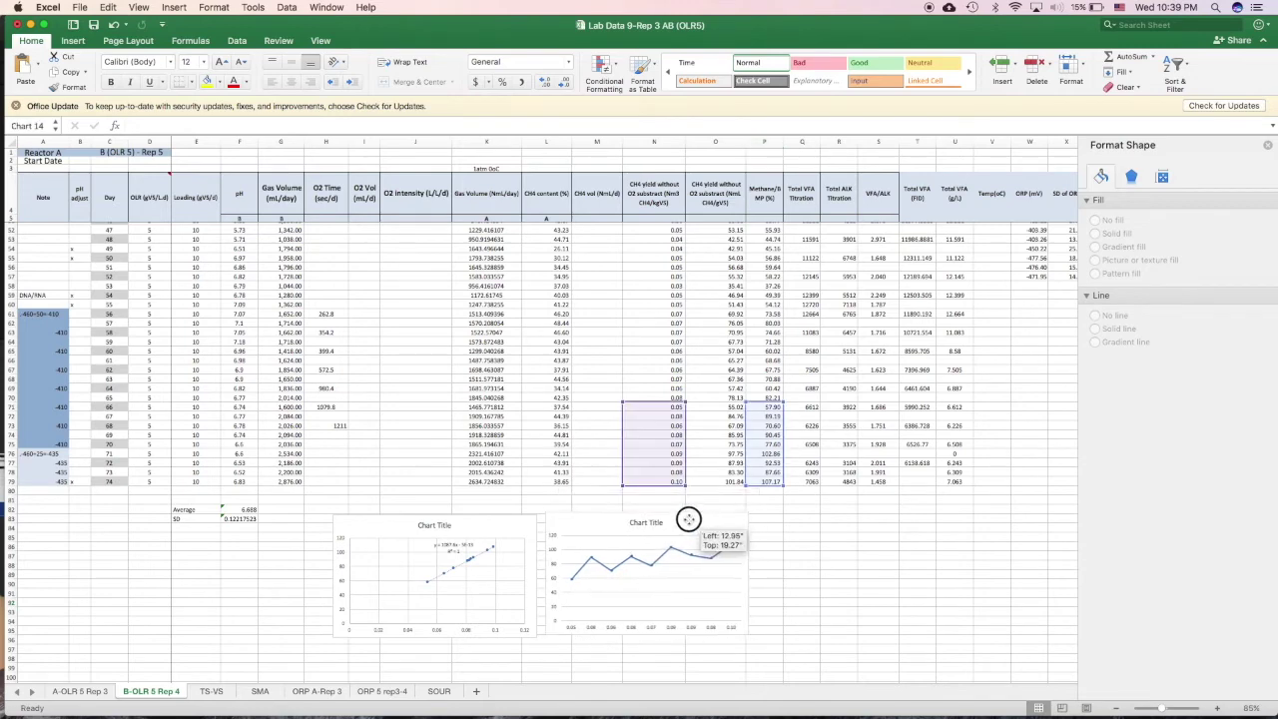
Step: Place the chart beside the scatter chart and remove its connecting line
drag(700, 501, 682, 525)
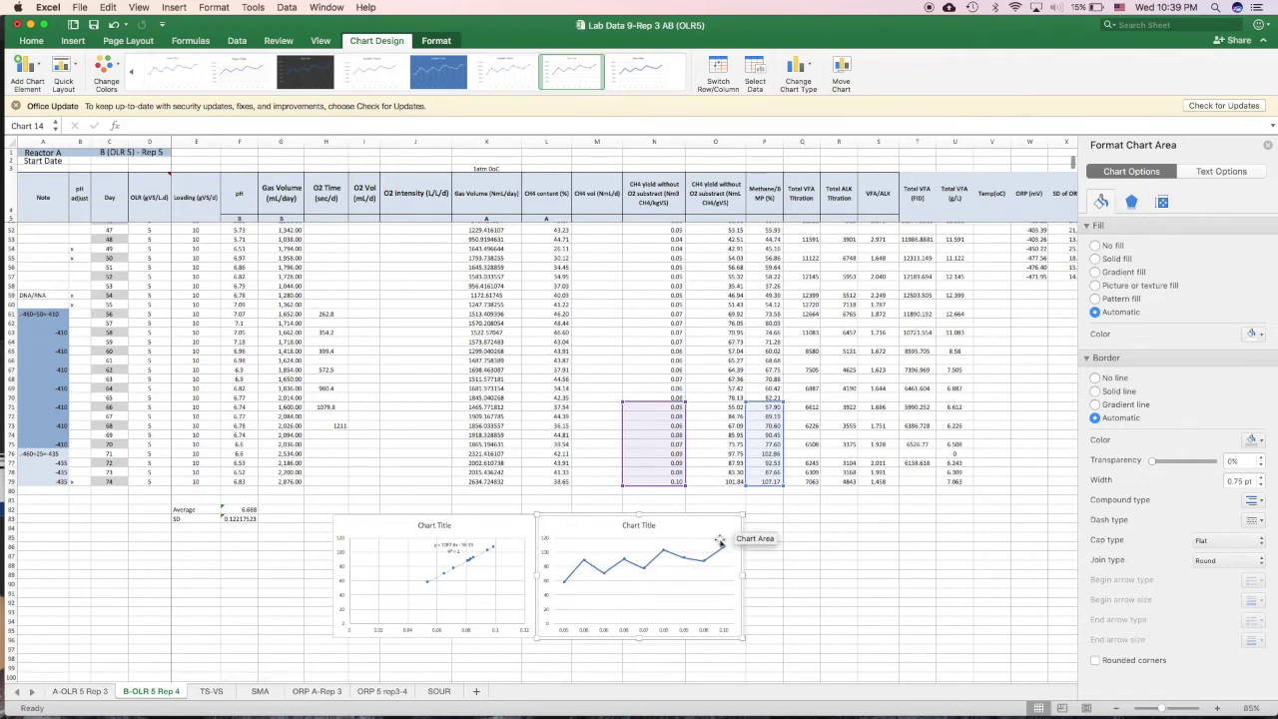
click(669, 552)
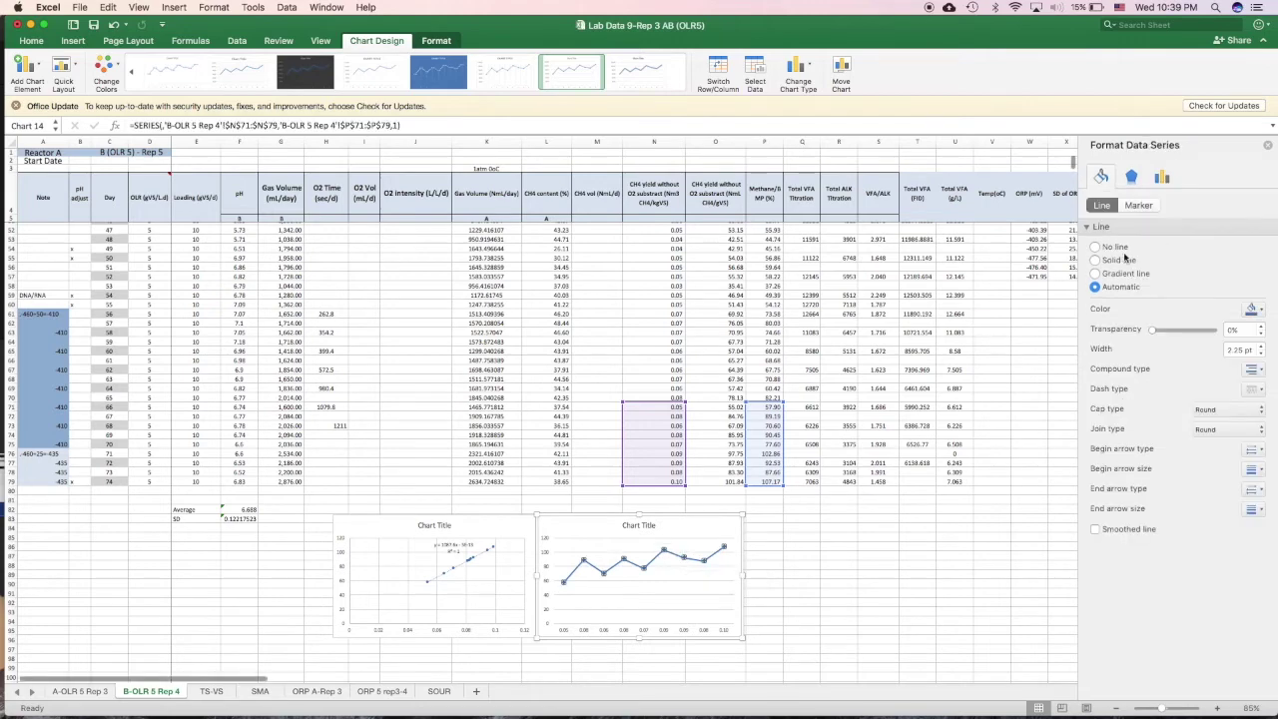
click(1095, 247)
click(669, 583)
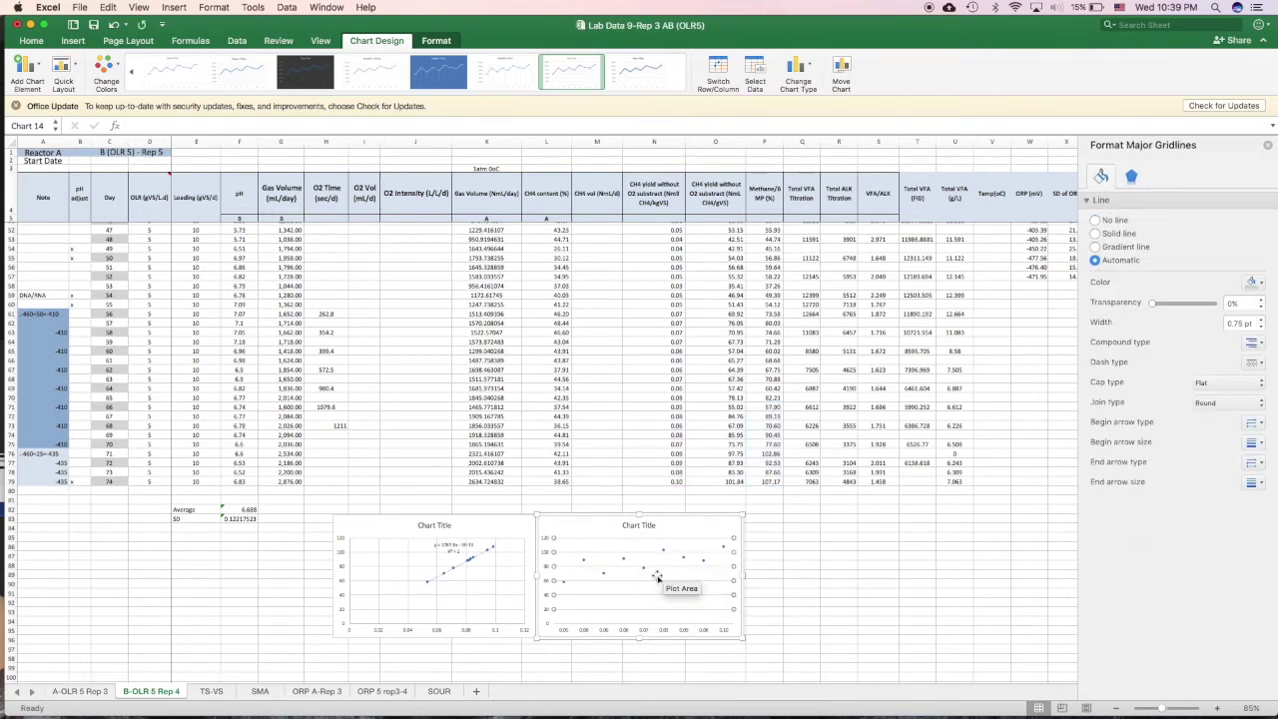
click(683, 556)
click(27, 68)
mouse_move(60, 231)
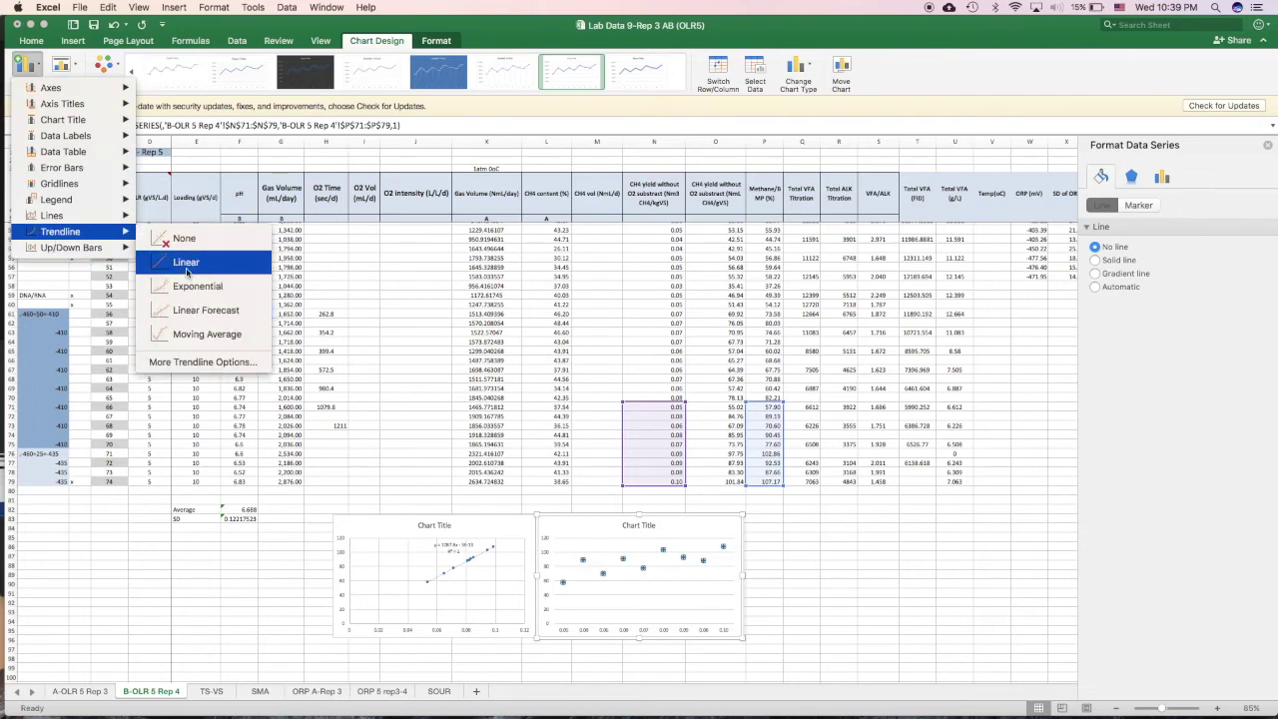
Step: Add a linear trendline to the right chart showing its equation and R² value
click(186, 261)
click(656, 563)
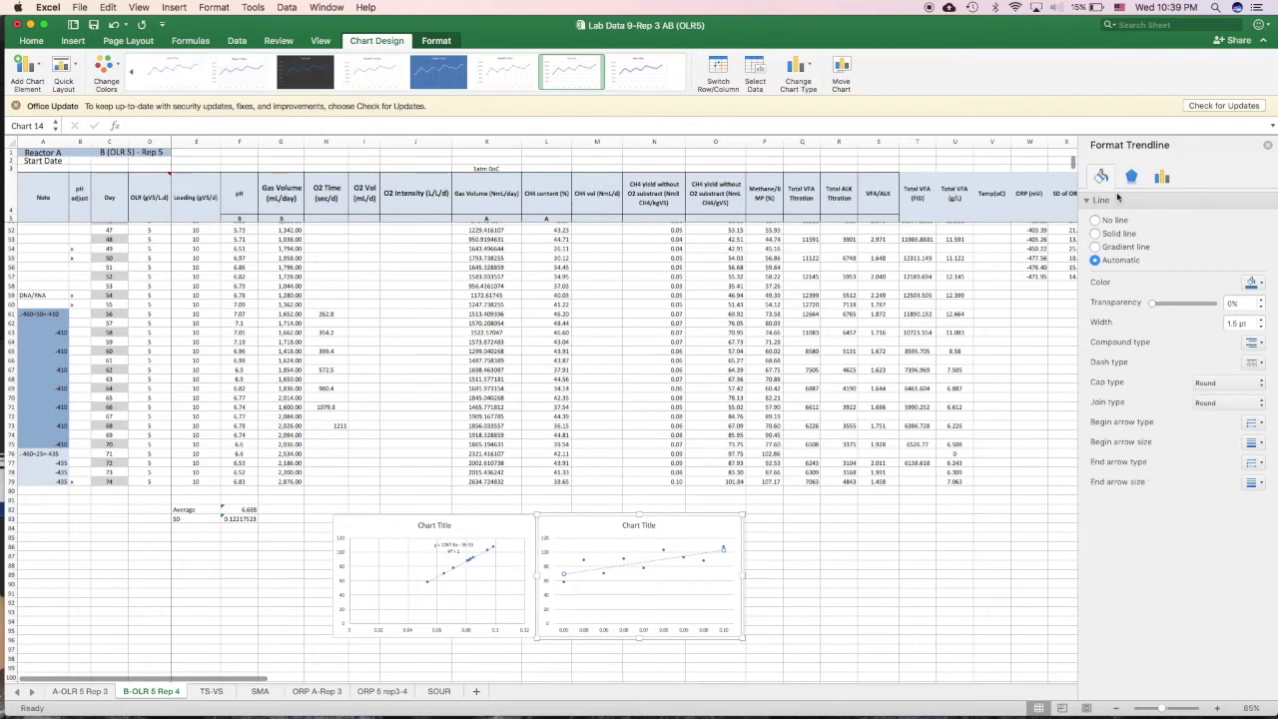
click(31, 68)
mouse_move(60, 230)
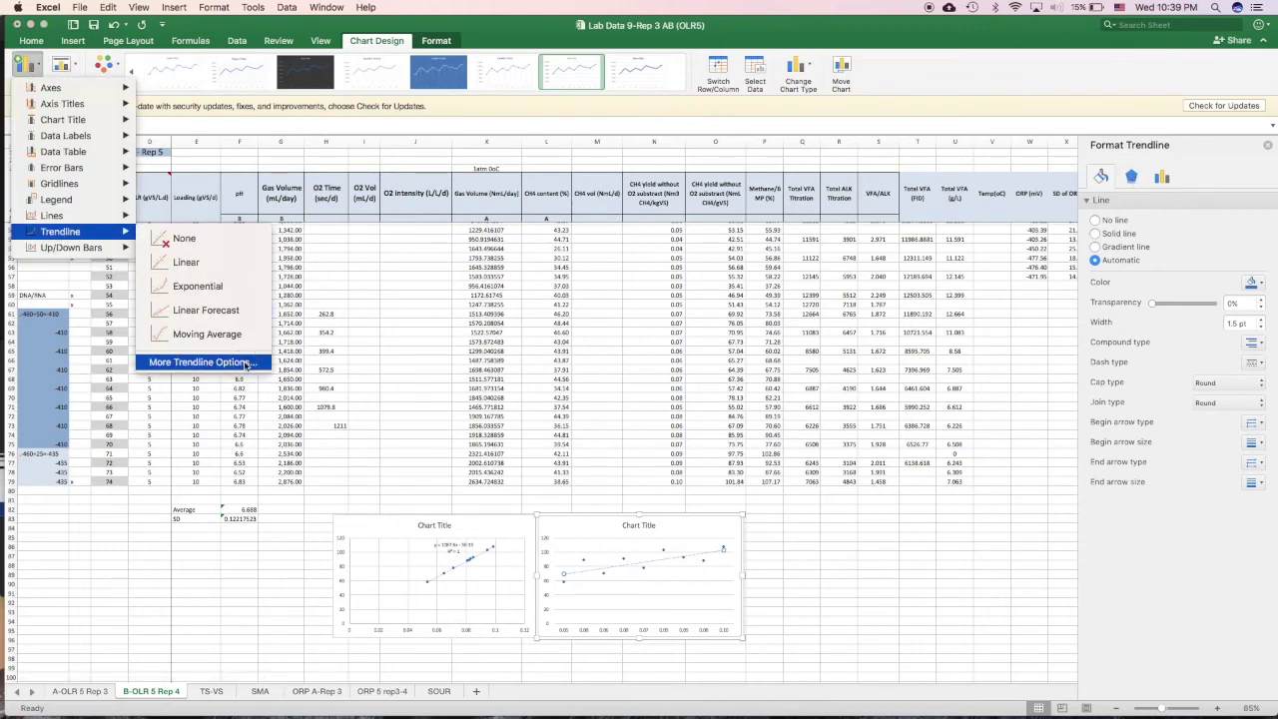
click(247, 362)
click(1126, 508)
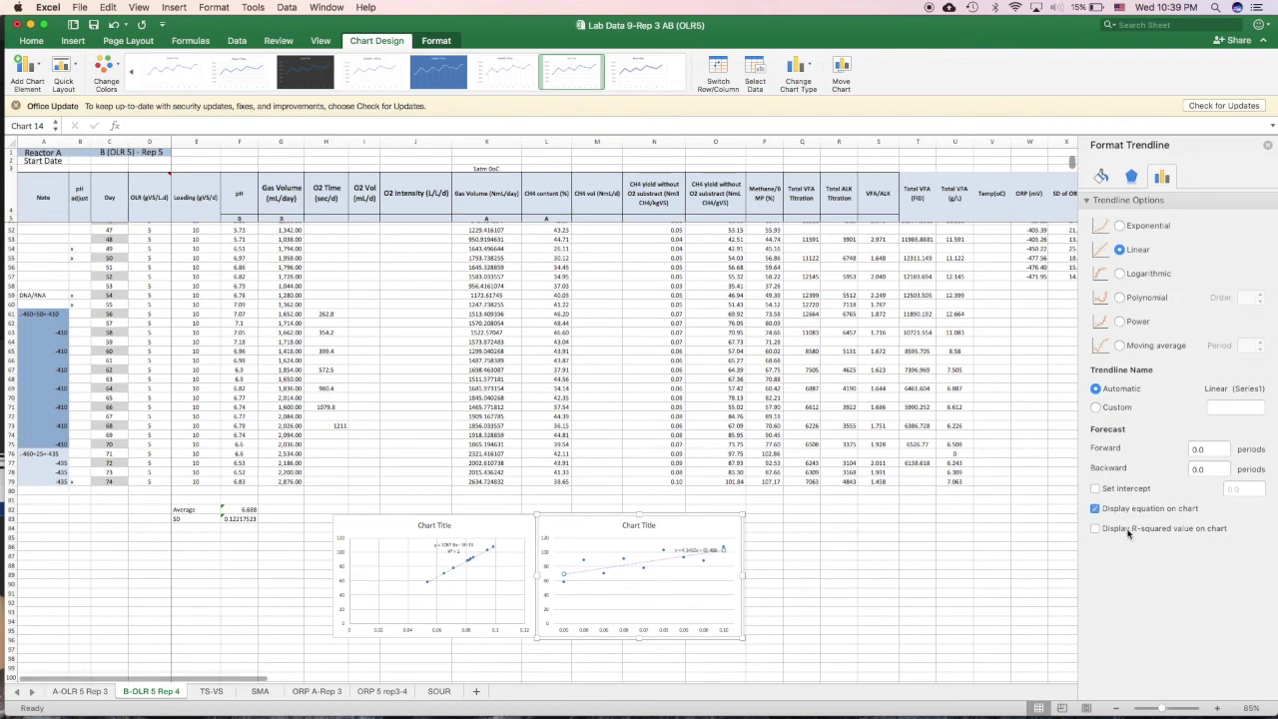
click(1128, 530)
drag(723, 551, 687, 540)
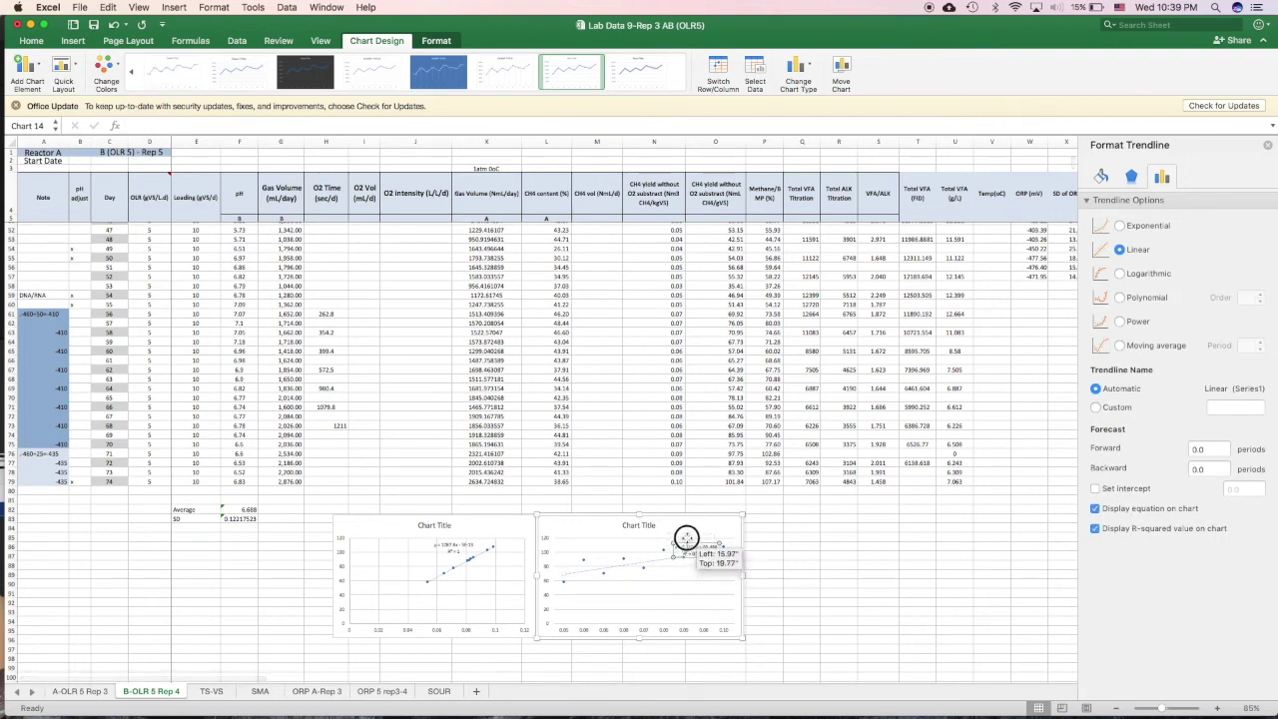
Step: Title the charts Correct and Wrong, and change Wrong to an X Y scatter
click(639, 526)
text(Wrong)
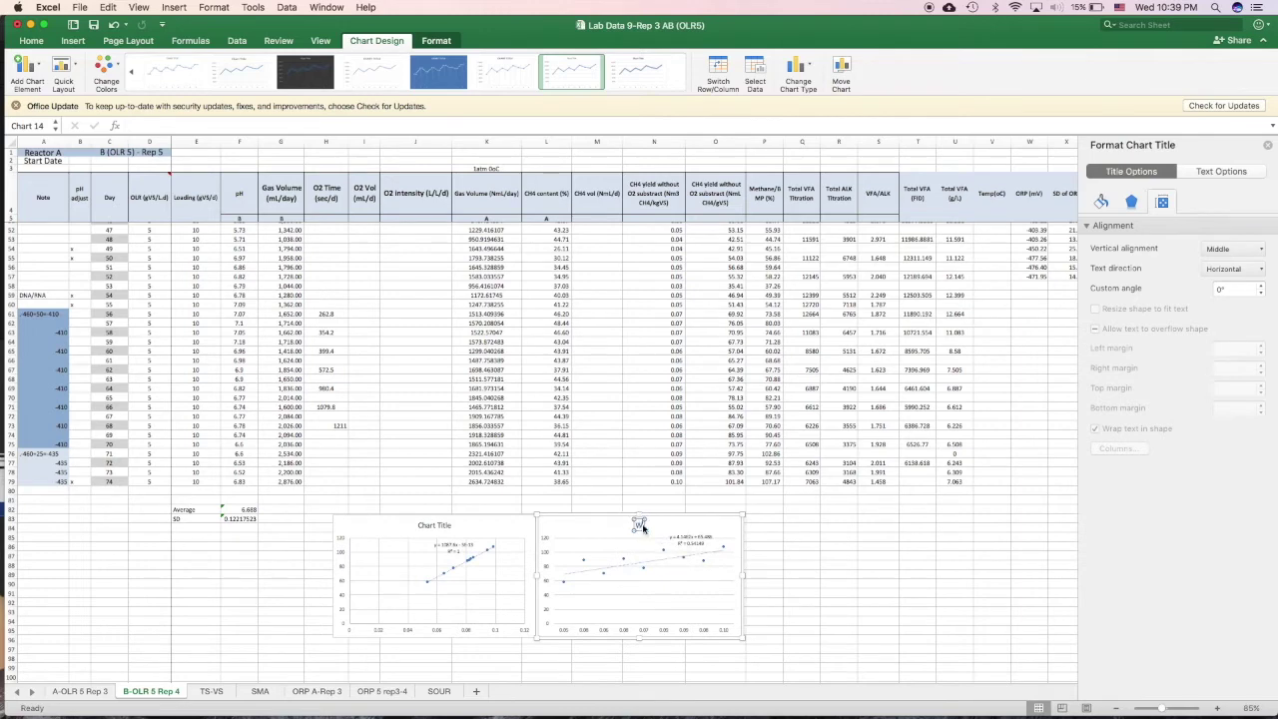
click(430, 524)
text(Correct)
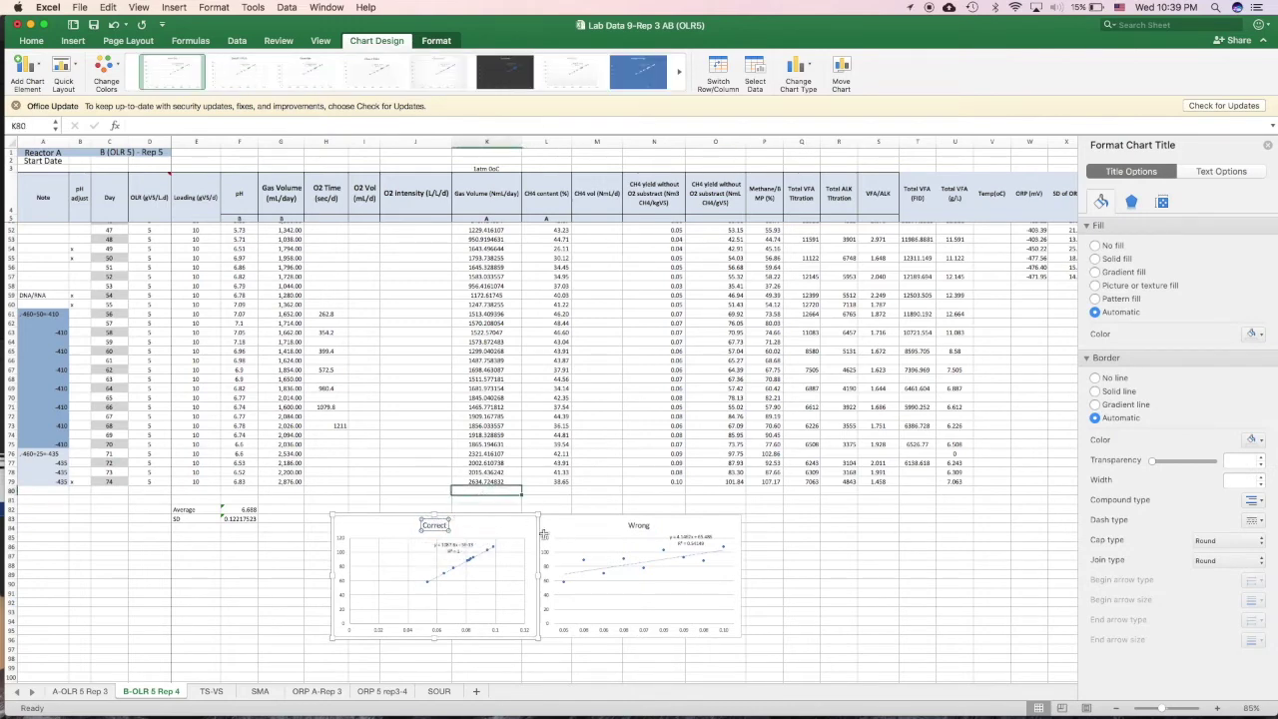
click(577, 530)
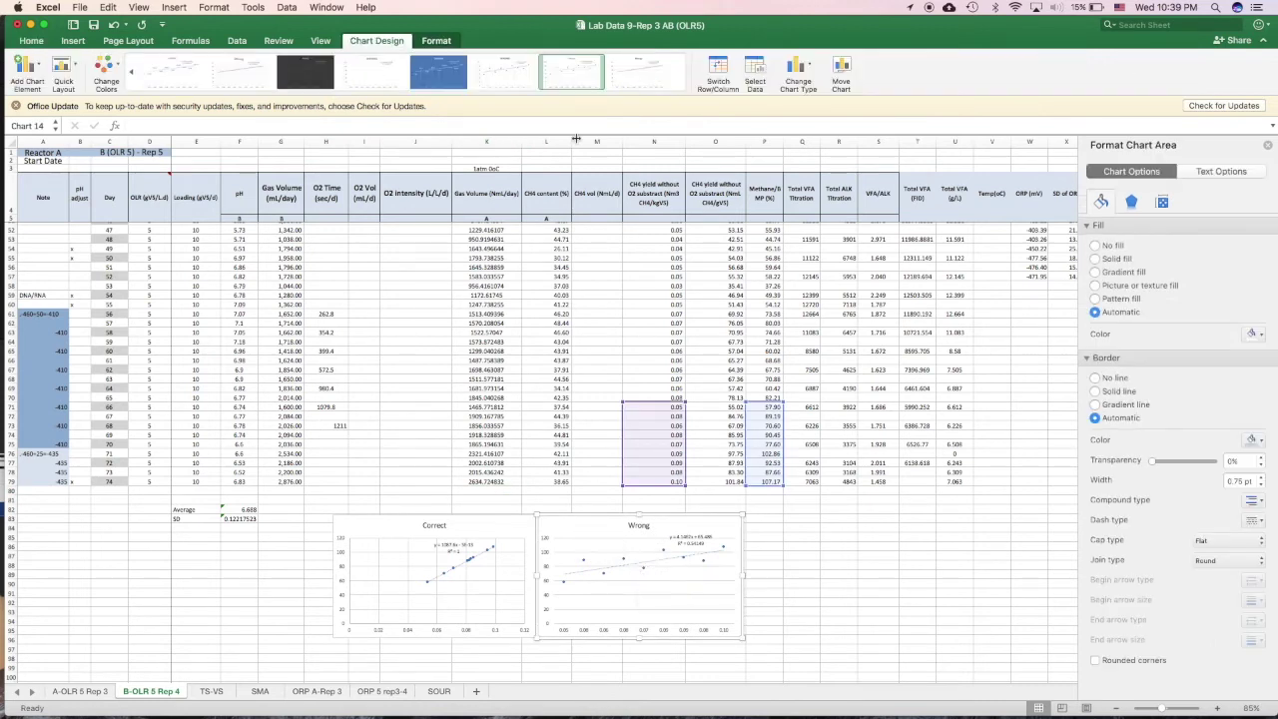
click(789, 79)
mouse_move(824, 184)
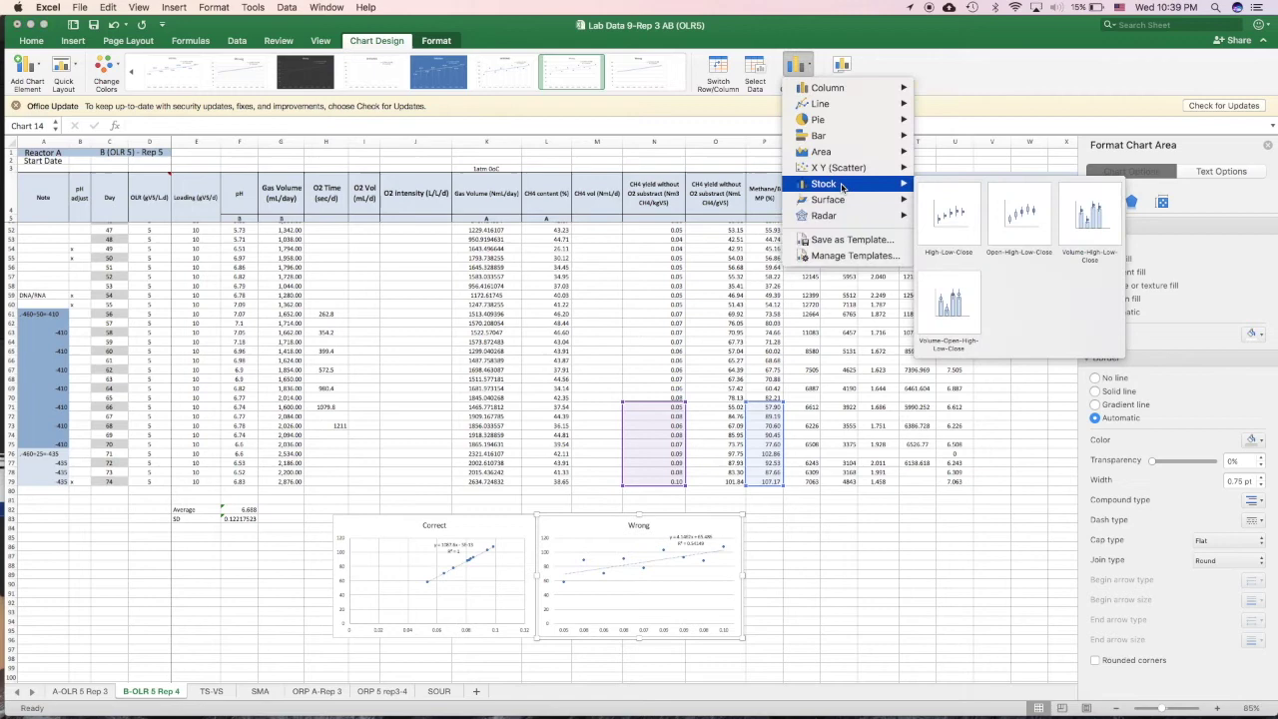
click(939, 203)
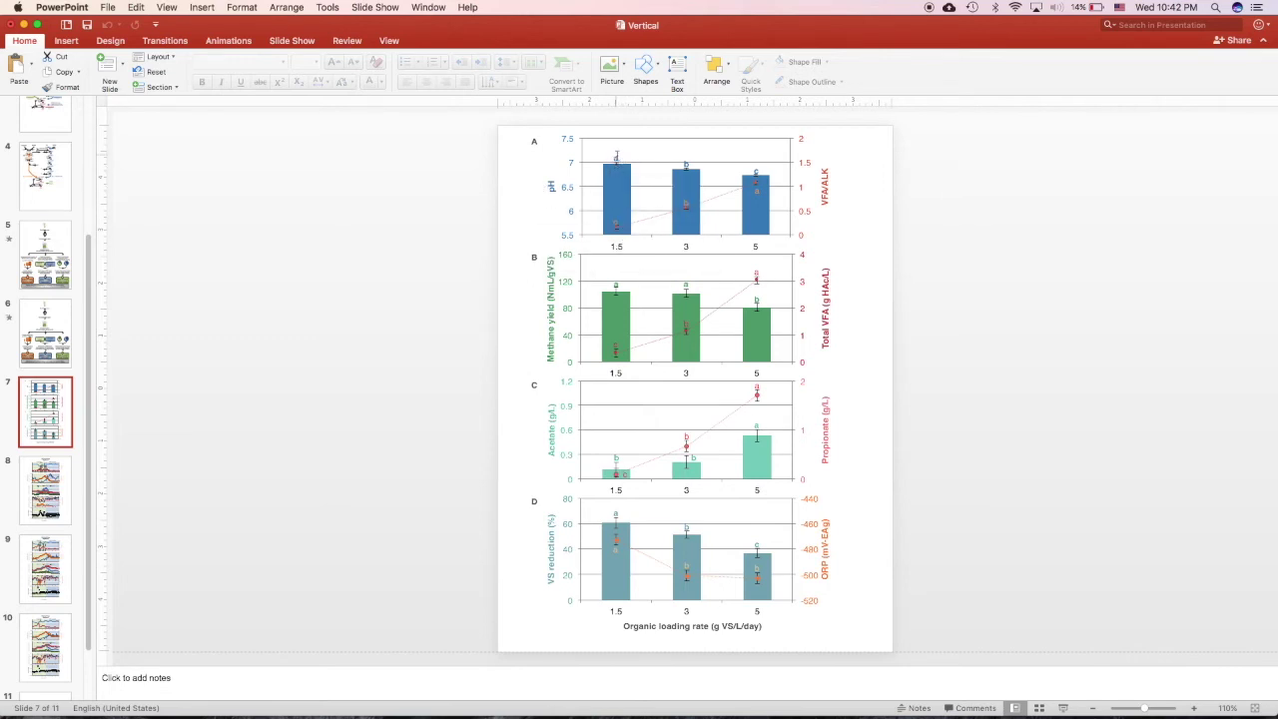
Step: Go to slide 8 with the OLR 5 Replicate 1 time-series figure
click(53, 483)
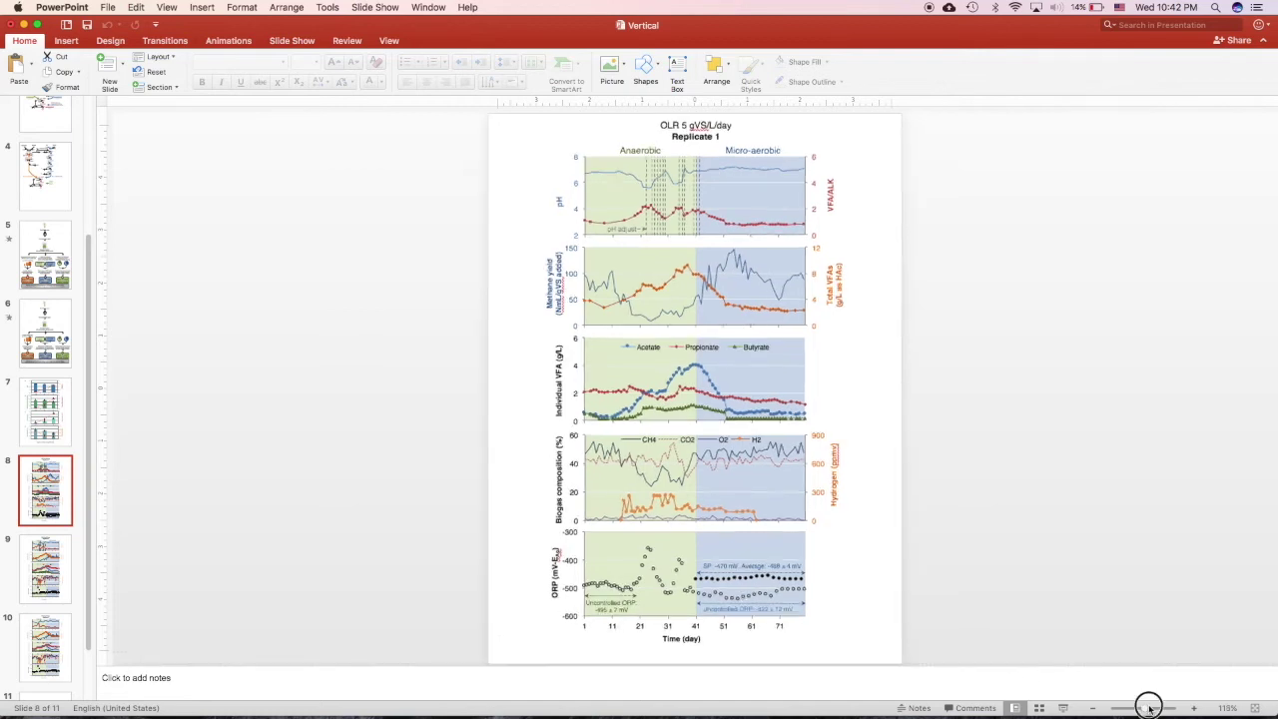
drag(1148, 706, 1154, 707)
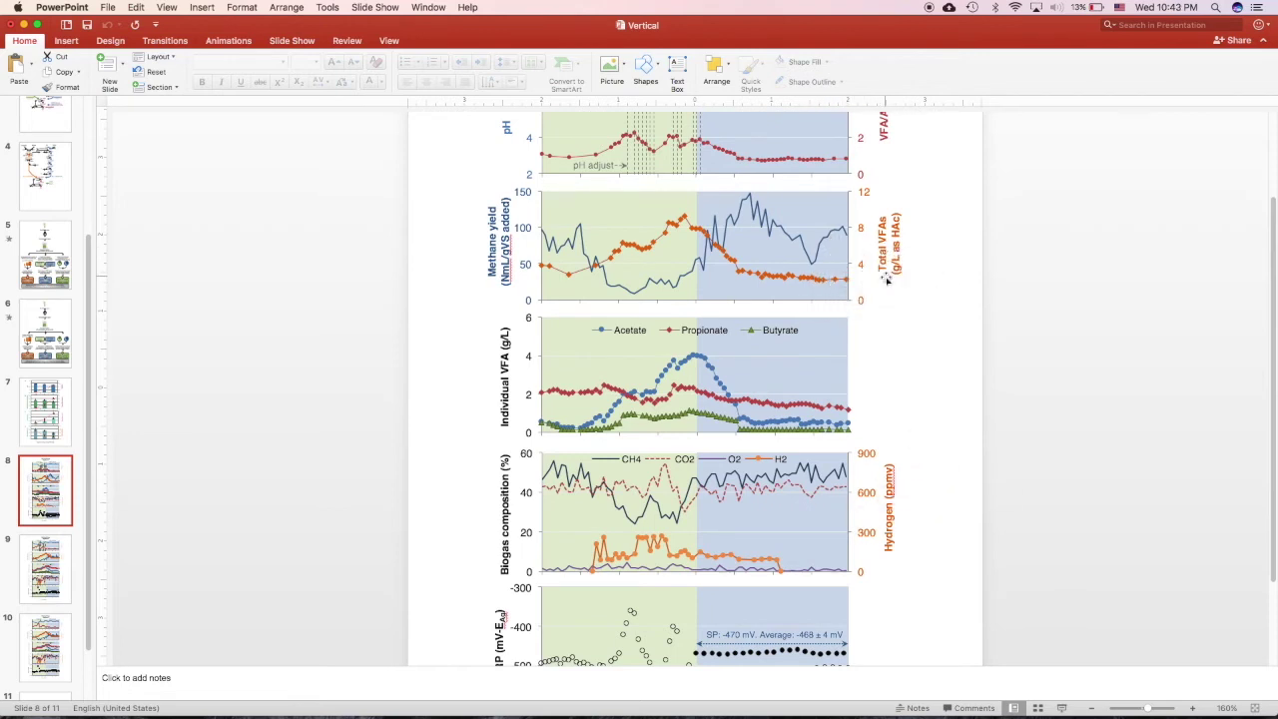
mouse_move(605, 281)
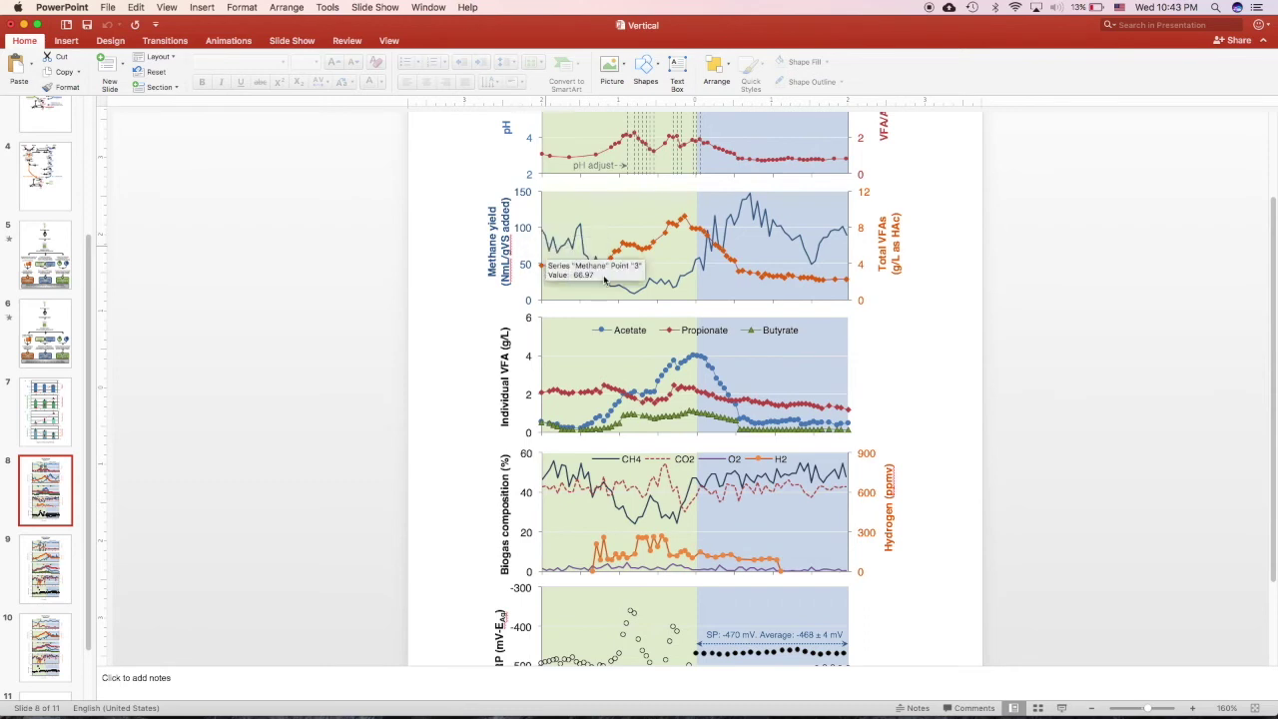
scroll(990, 579, down, 1)
scroll(990, 579, down, 2)
scroll(991, 579, down, 2)
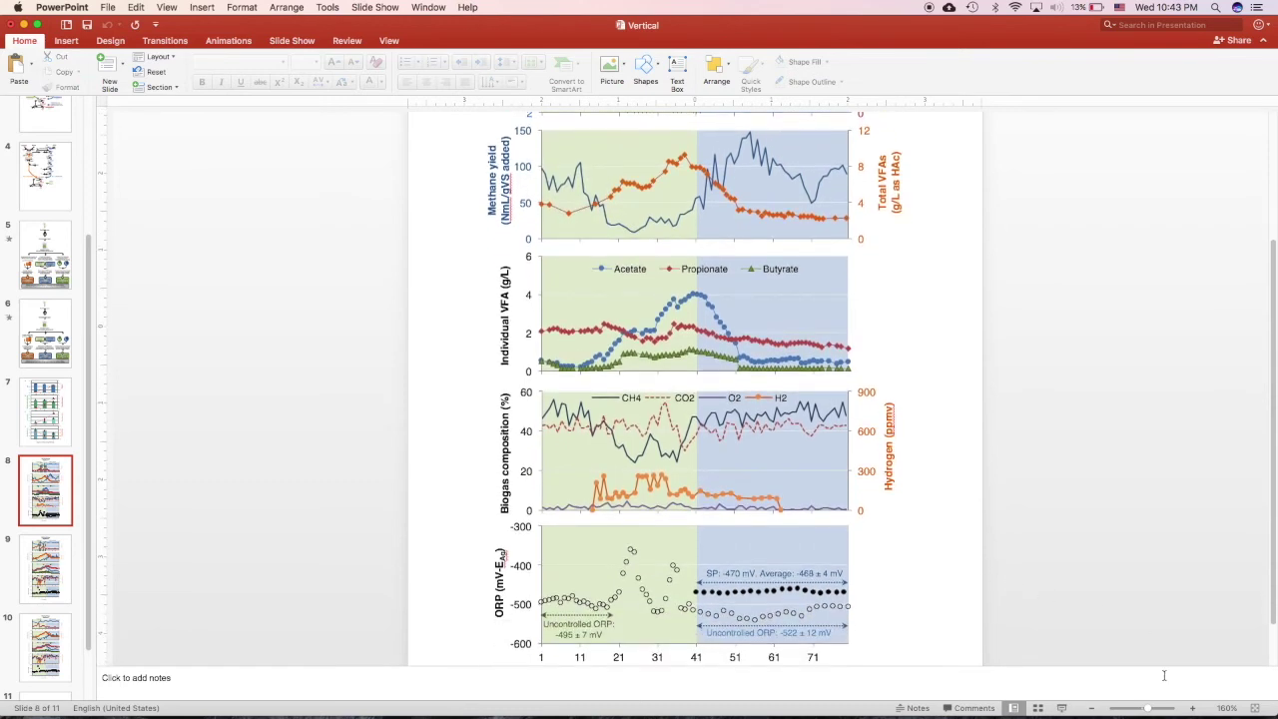
scroll(1148, 673, down, 1)
scroll(1123, 654, down, 1)
scroll(1111, 643, down, 1)
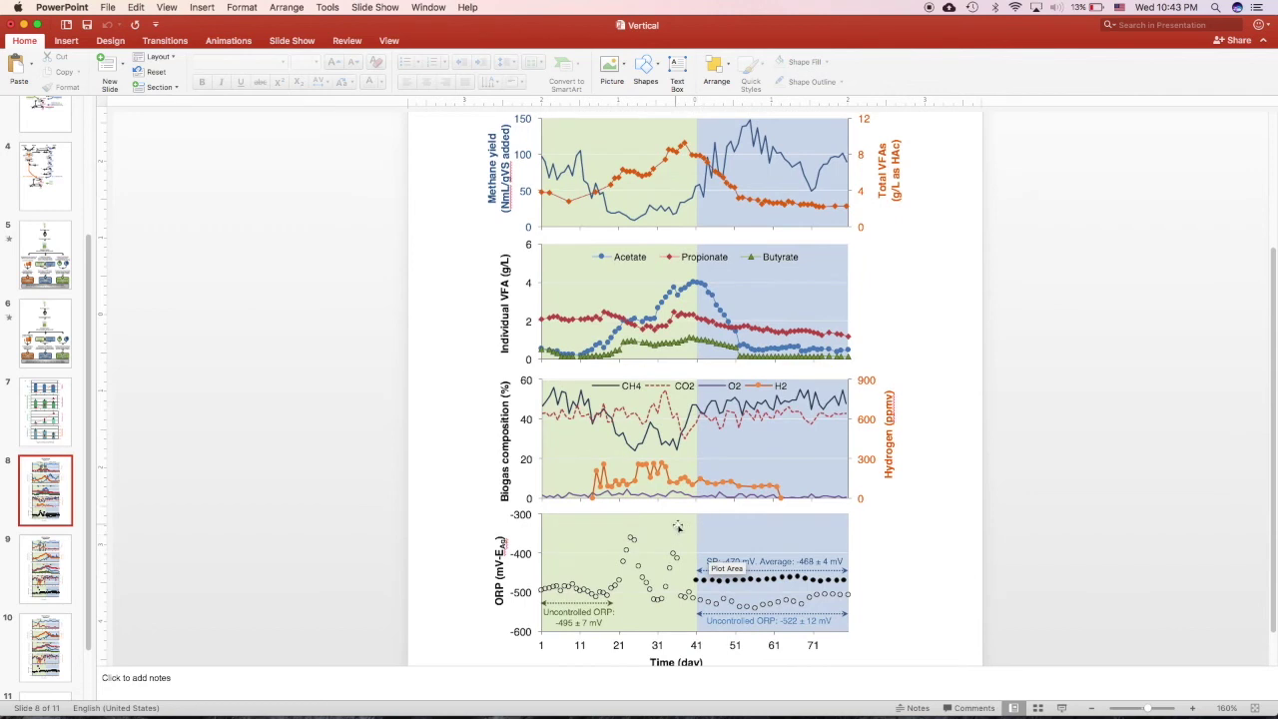
scroll(777, 538, up, 10)
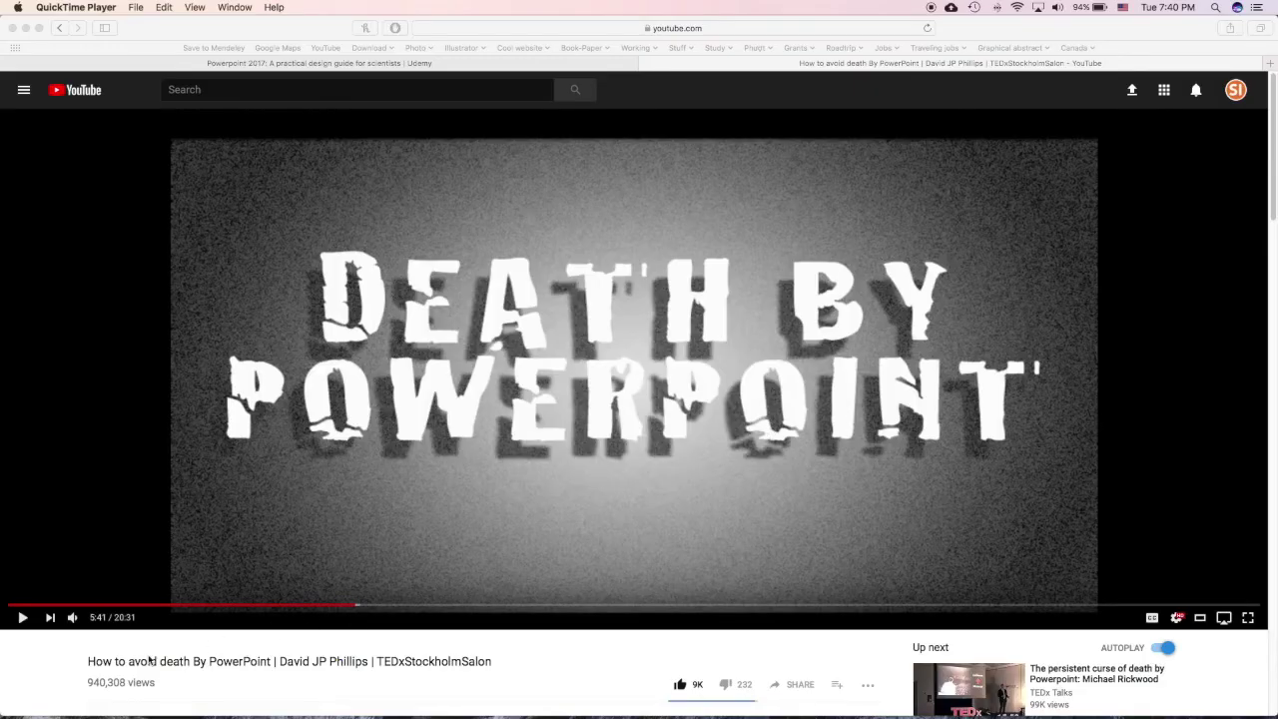
click(103, 664)
drag(138, 662, 366, 665)
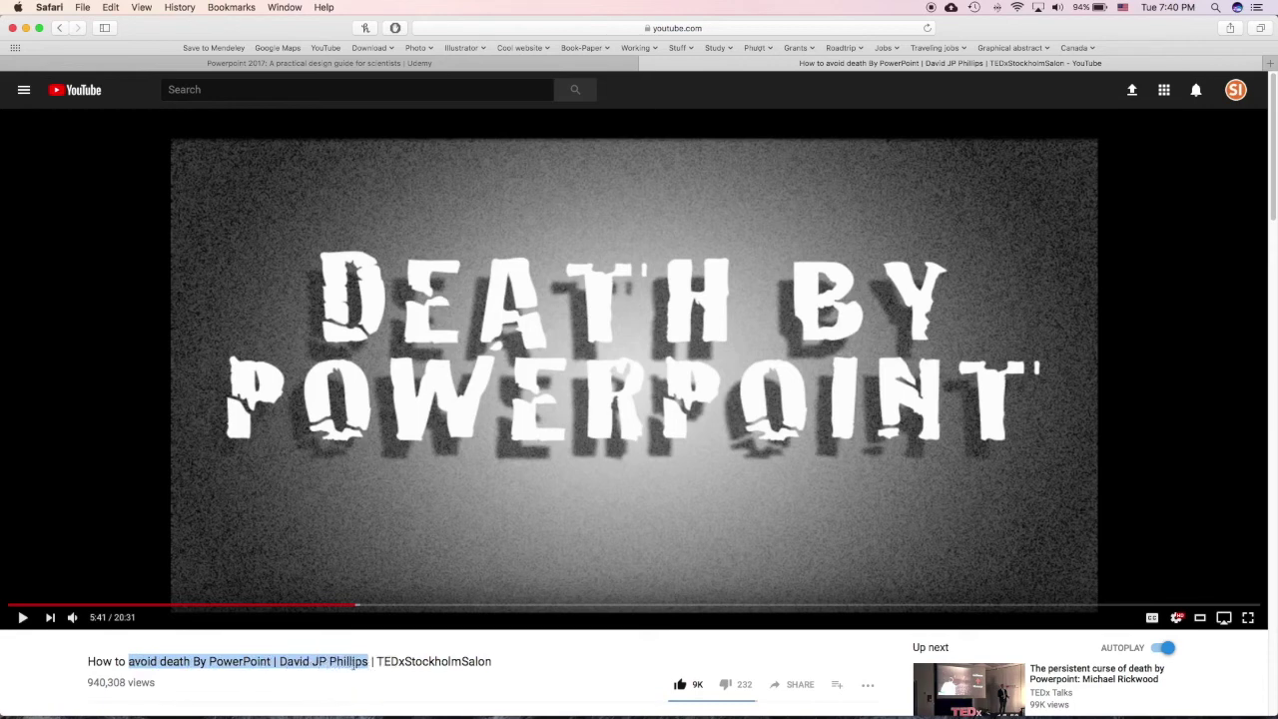
click(355, 665)
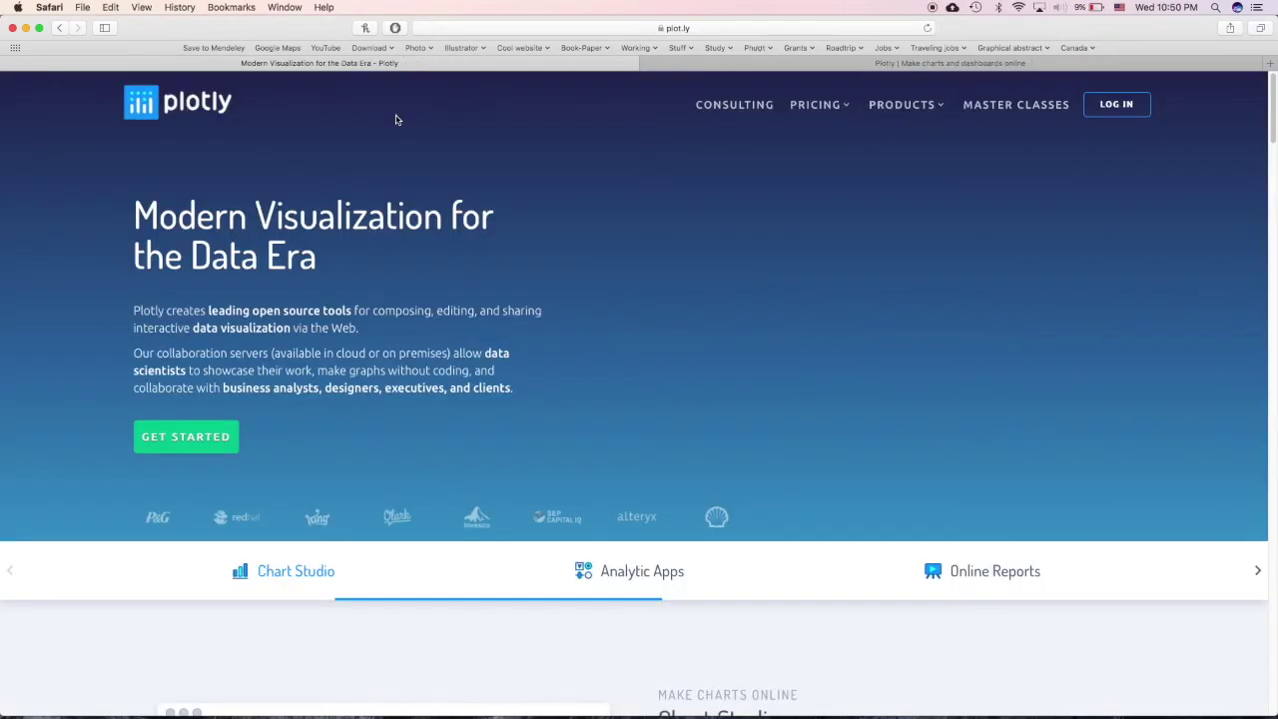
Step: Open the saved ΔG combine 3D surface chart in Plotly
click(699, 28)
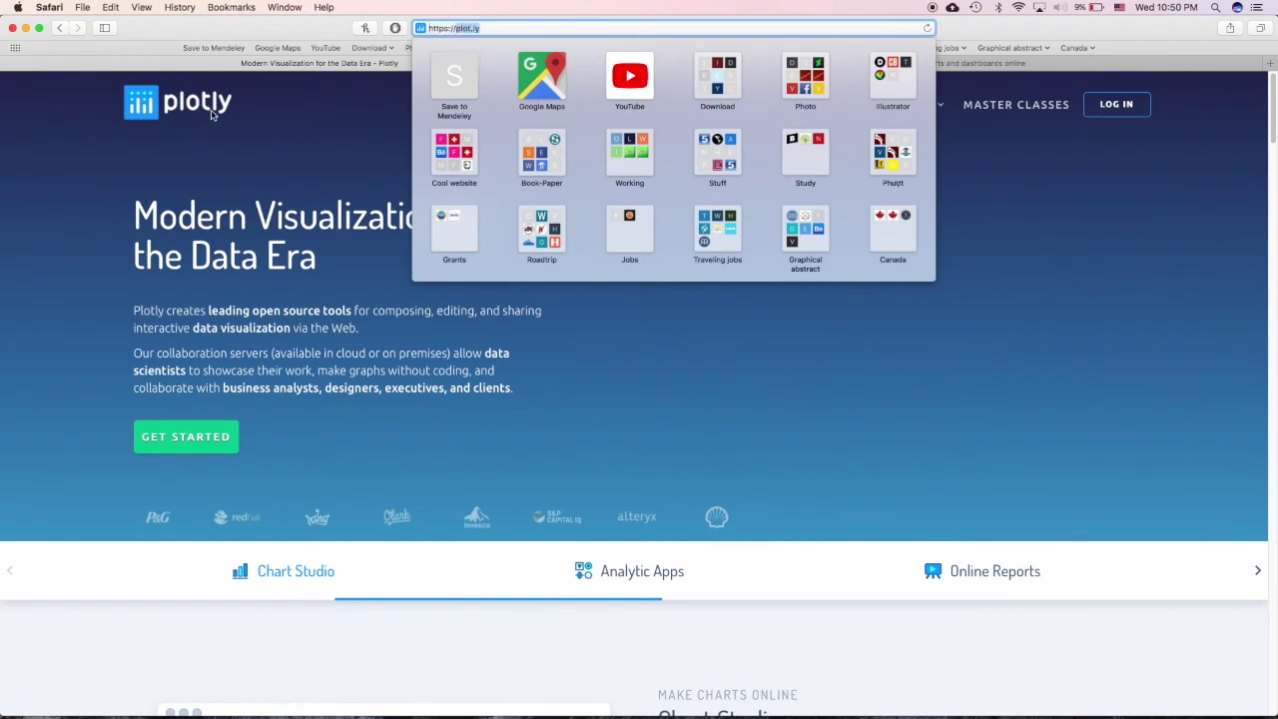
click(324, 147)
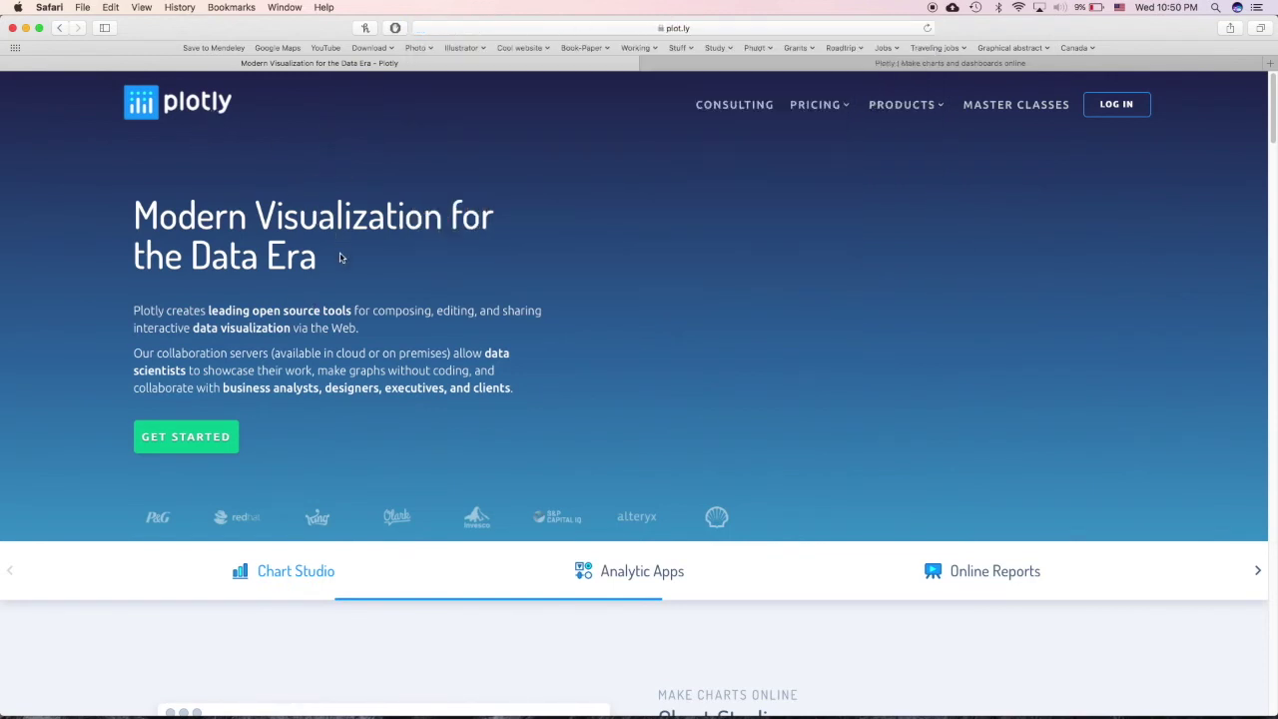
click(694, 64)
mouse_move(351, 320)
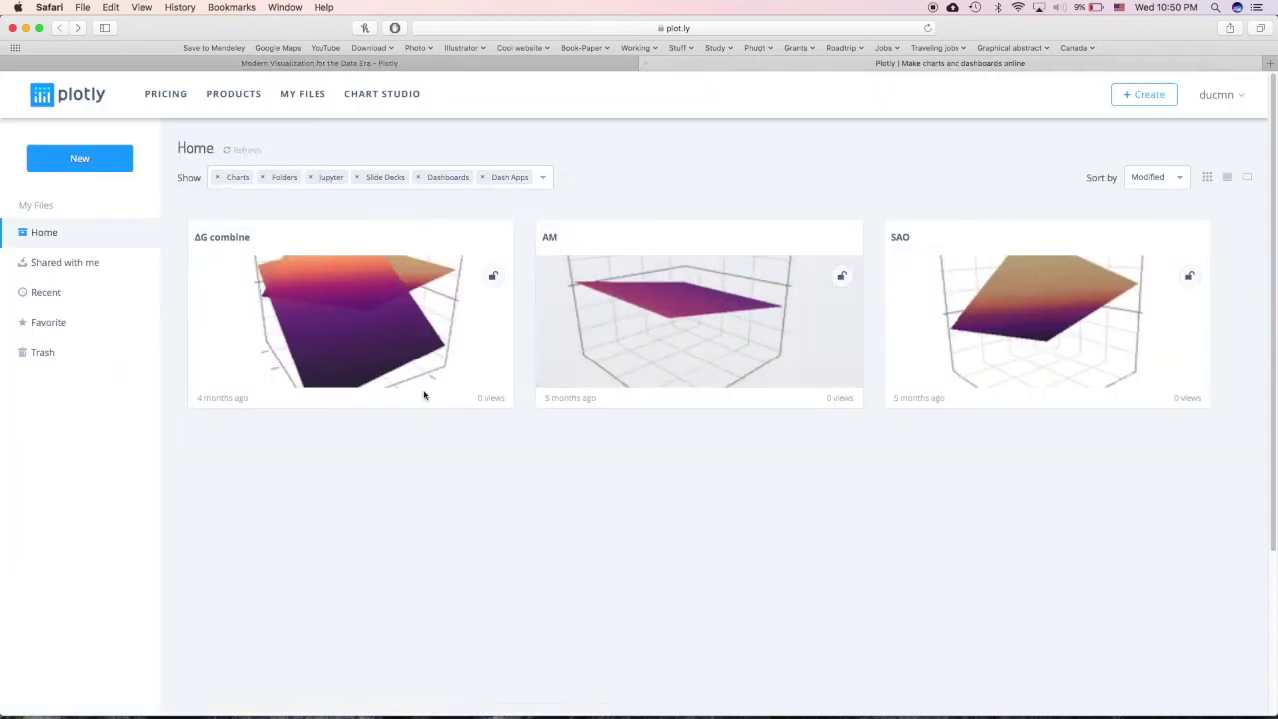
click(380, 331)
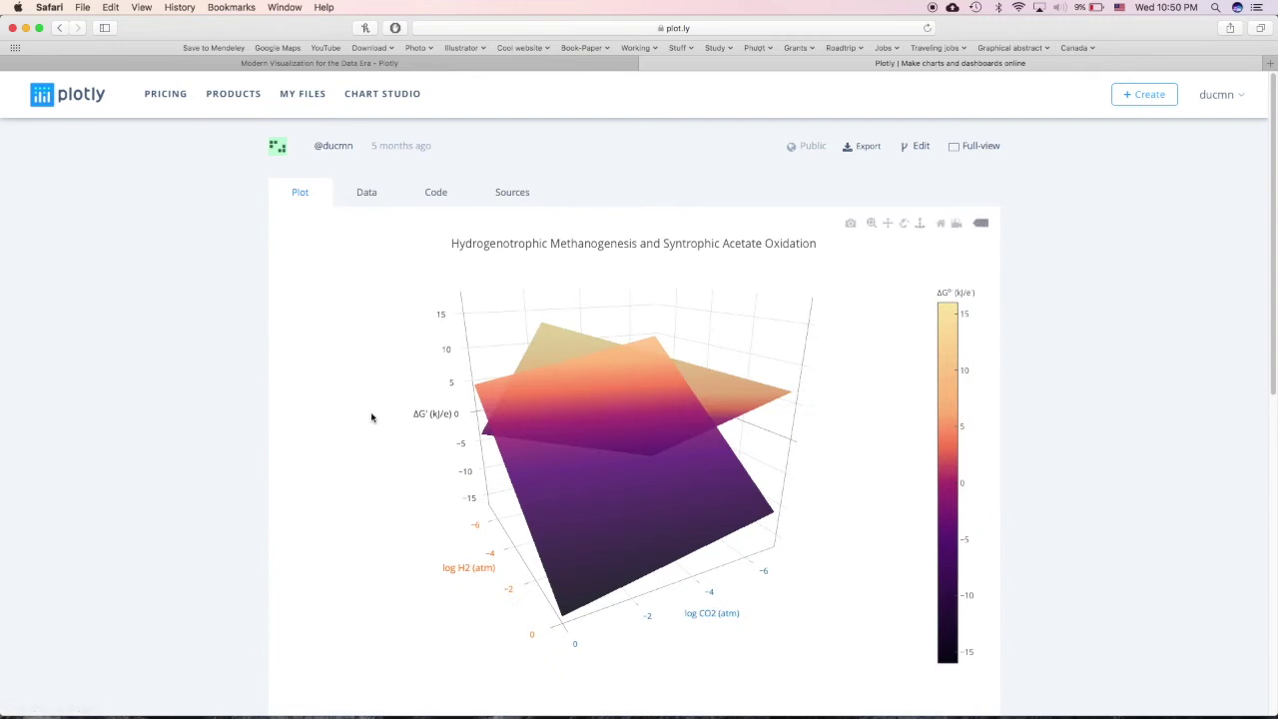
Step: Rotate the 3D surfaces, reset the camera, and show the chart's data tables
mouse_move(826, 591)
mouse_down()
mouse_move(859, 579)
mouse_move(563, 623)
mouse_move(628, 533)
mouse_move(551, 583)
mouse_move(491, 593)
mouse_move(626, 505)
mouse_up()
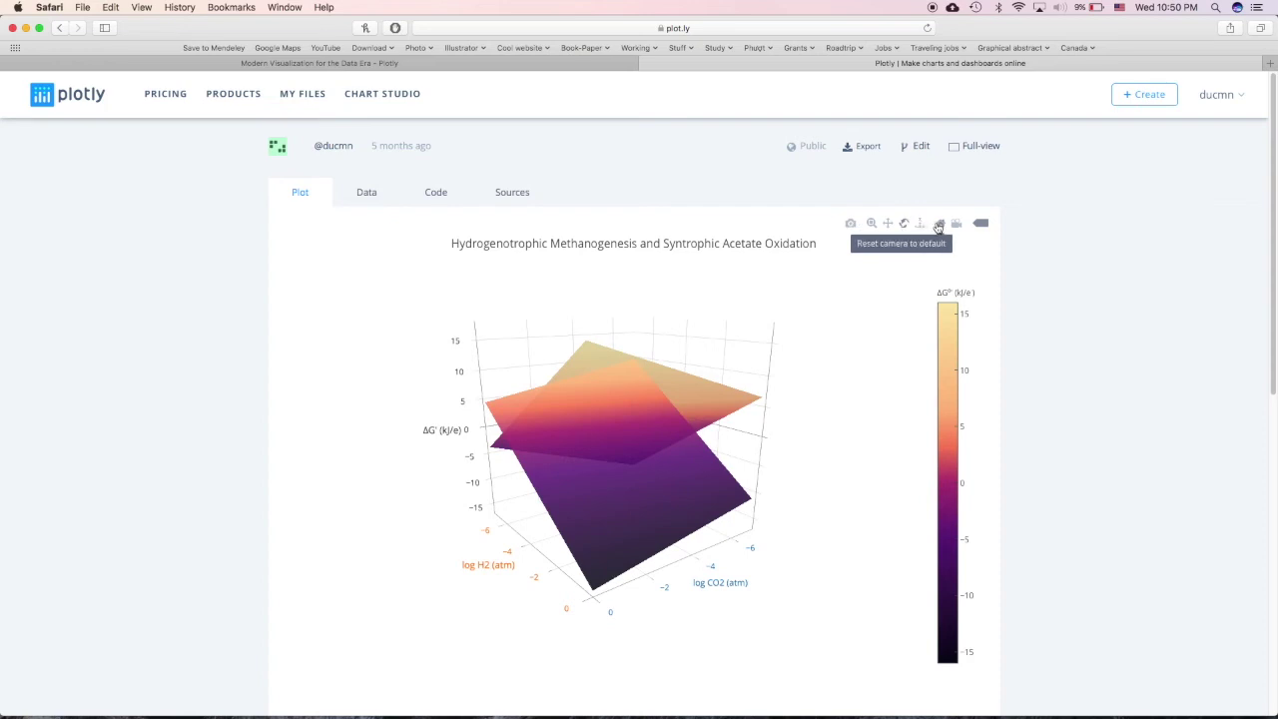
click(939, 223)
mouse_move(809, 645)
mouse_down()
mouse_move(790, 556)
mouse_move(785, 580)
mouse_move(814, 619)
mouse_up()
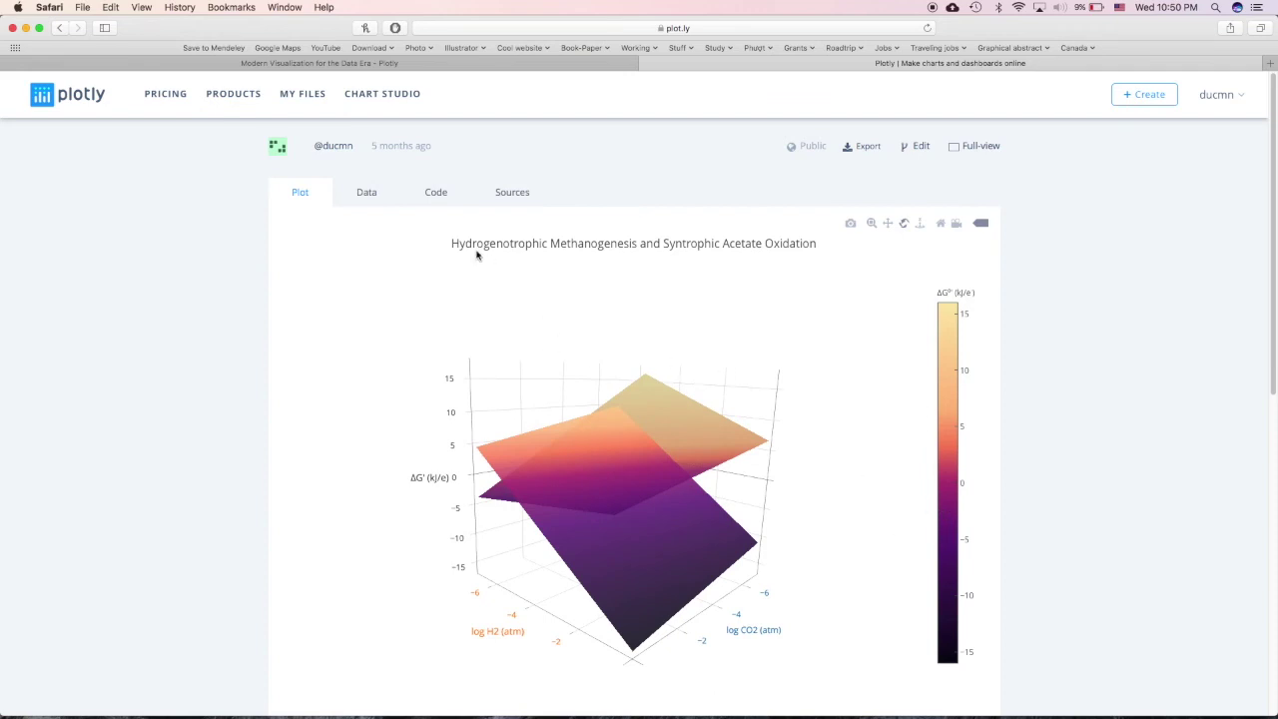
click(360, 192)
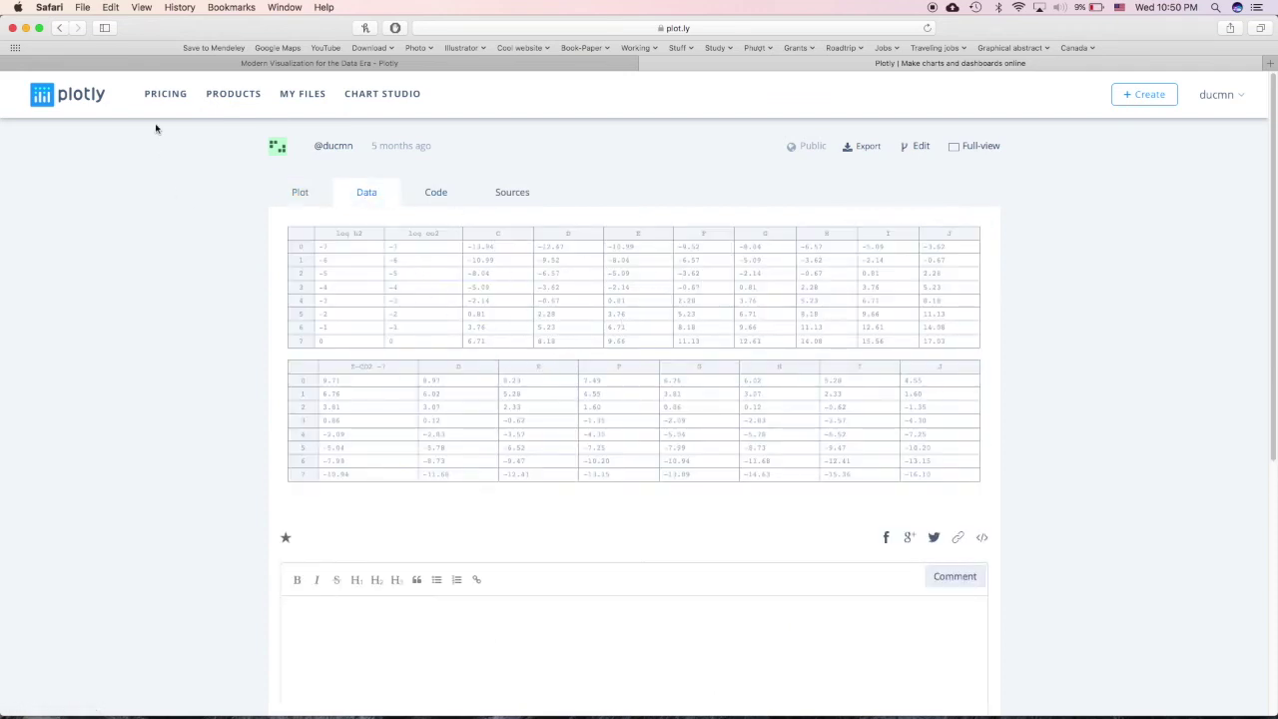
click(1144, 94)
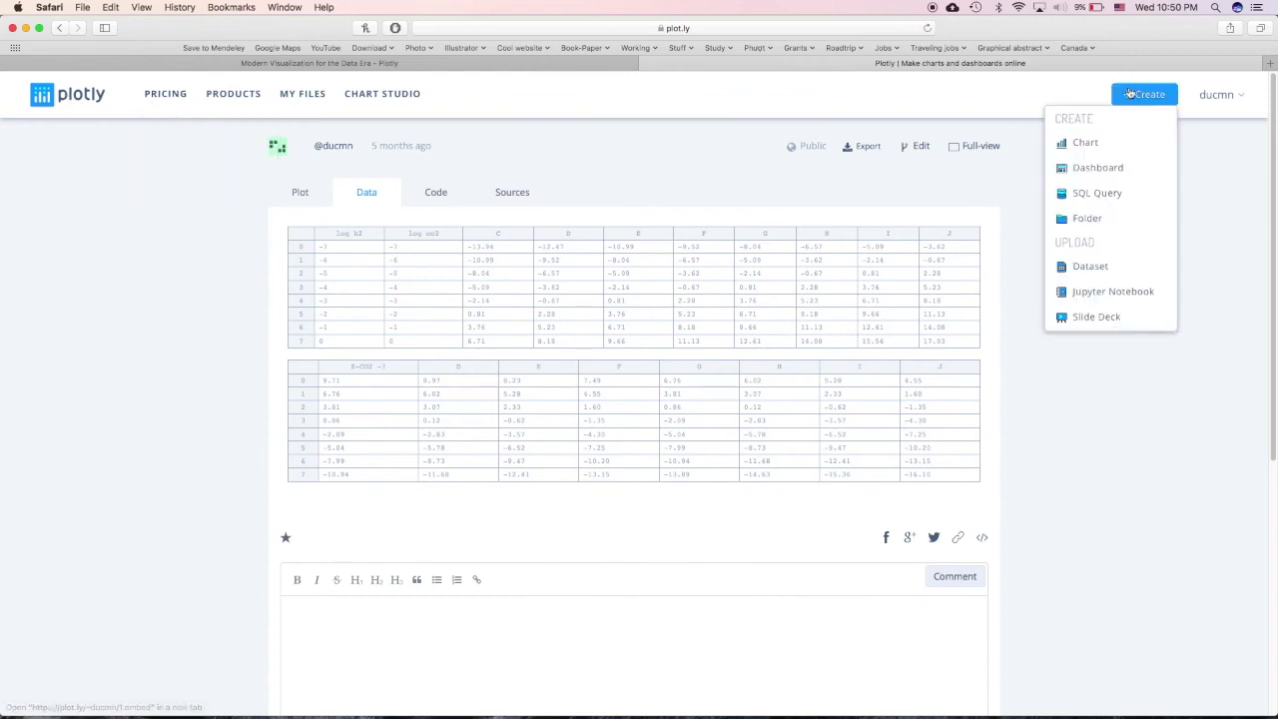
Step: Start a new blank chart with a Choropleth trace
click(1113, 147)
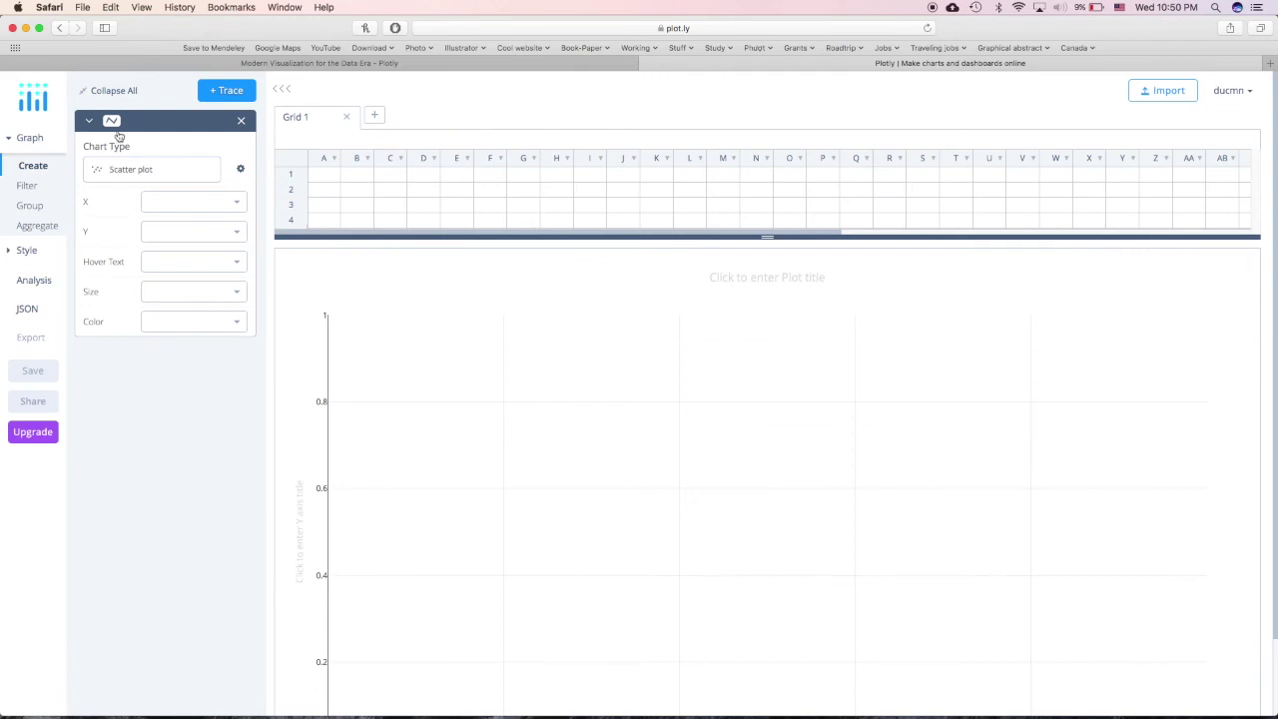
click(145, 166)
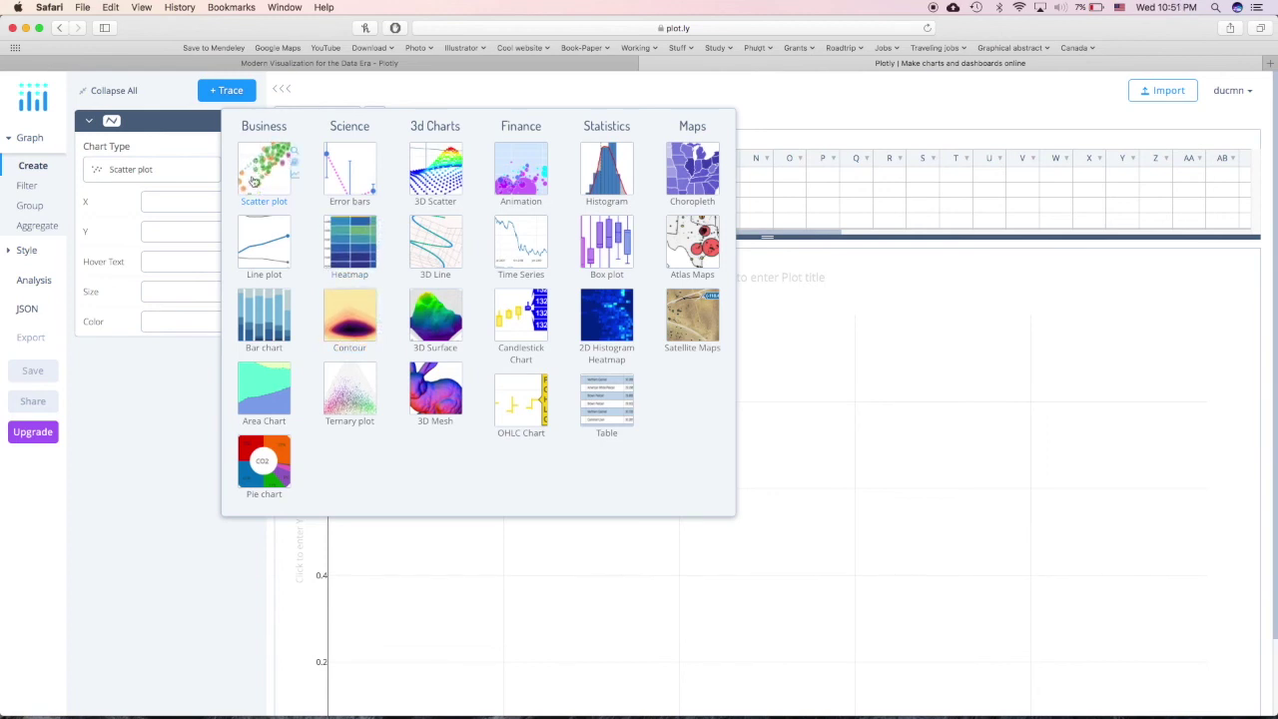
click(687, 178)
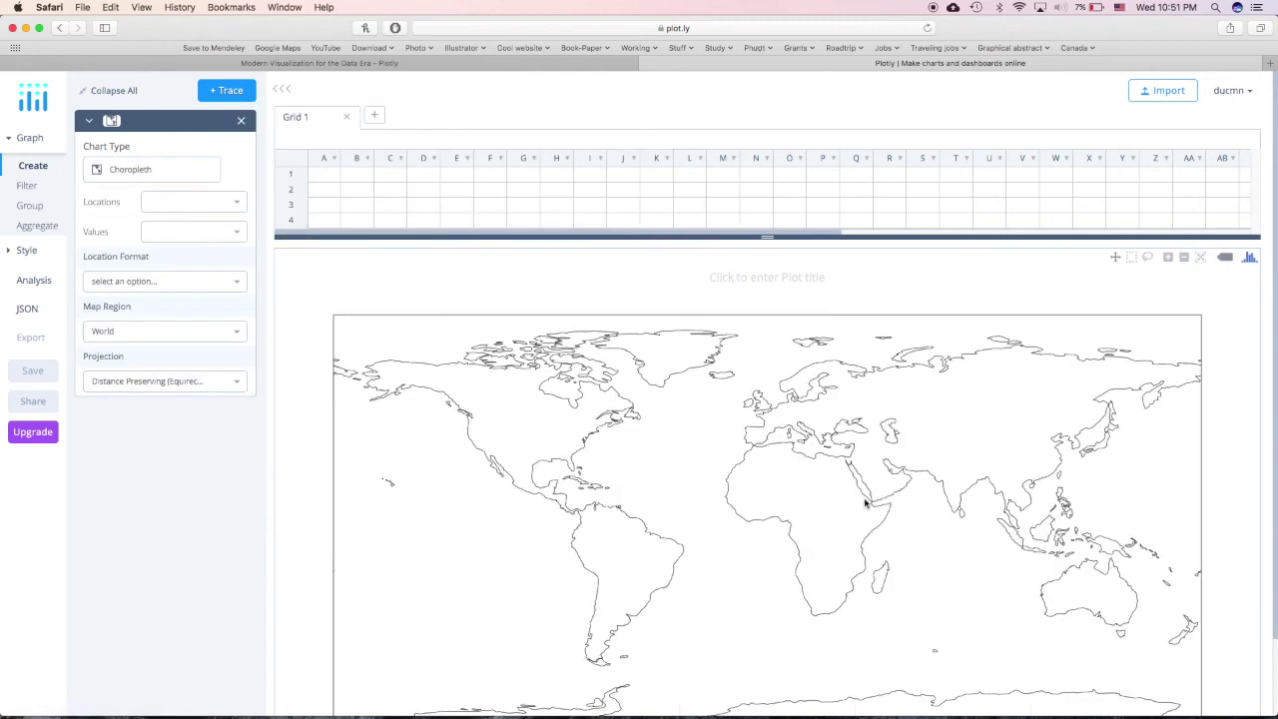
click(192, 202)
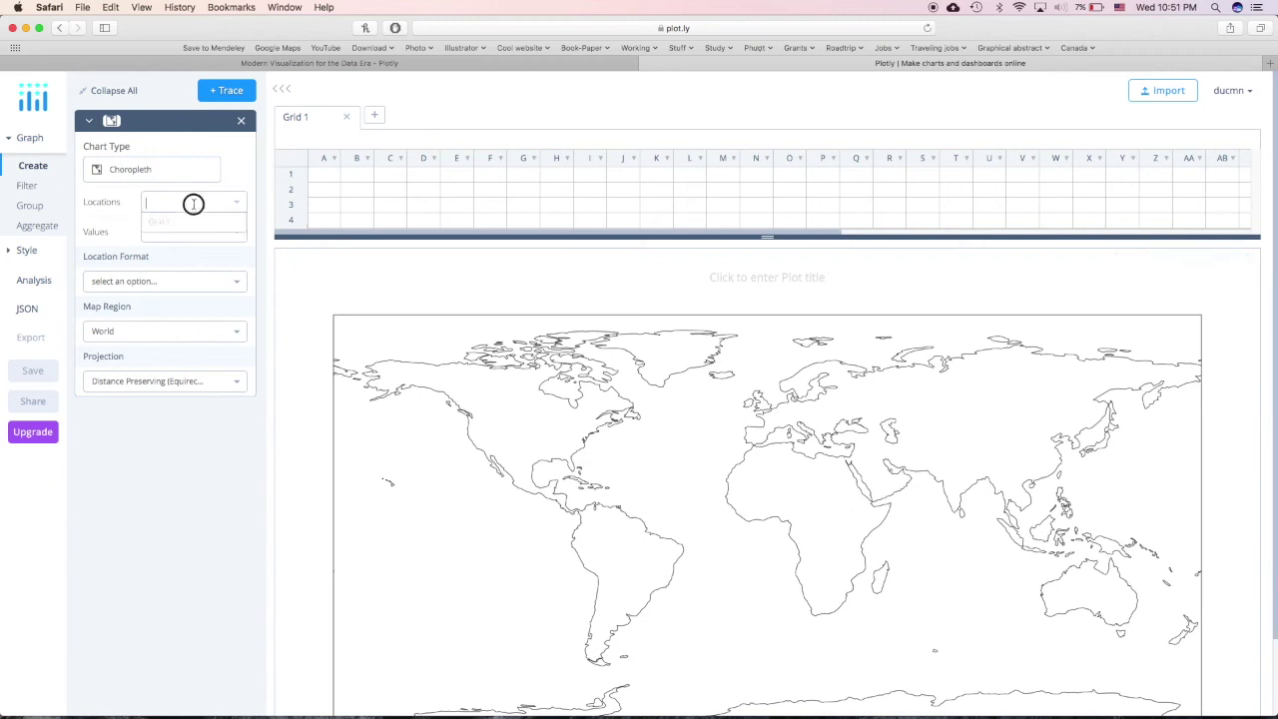
click(209, 286)
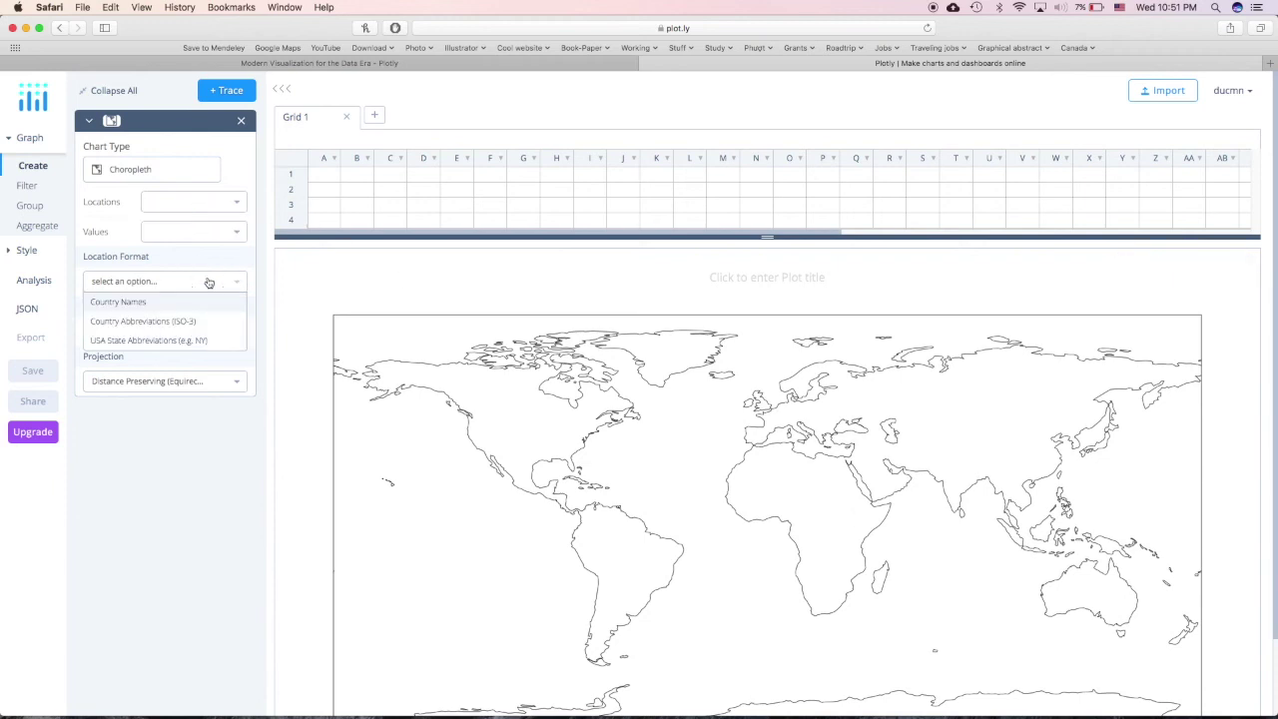
click(145, 340)
Step: Try USA and then Asia as the map region
click(147, 338)
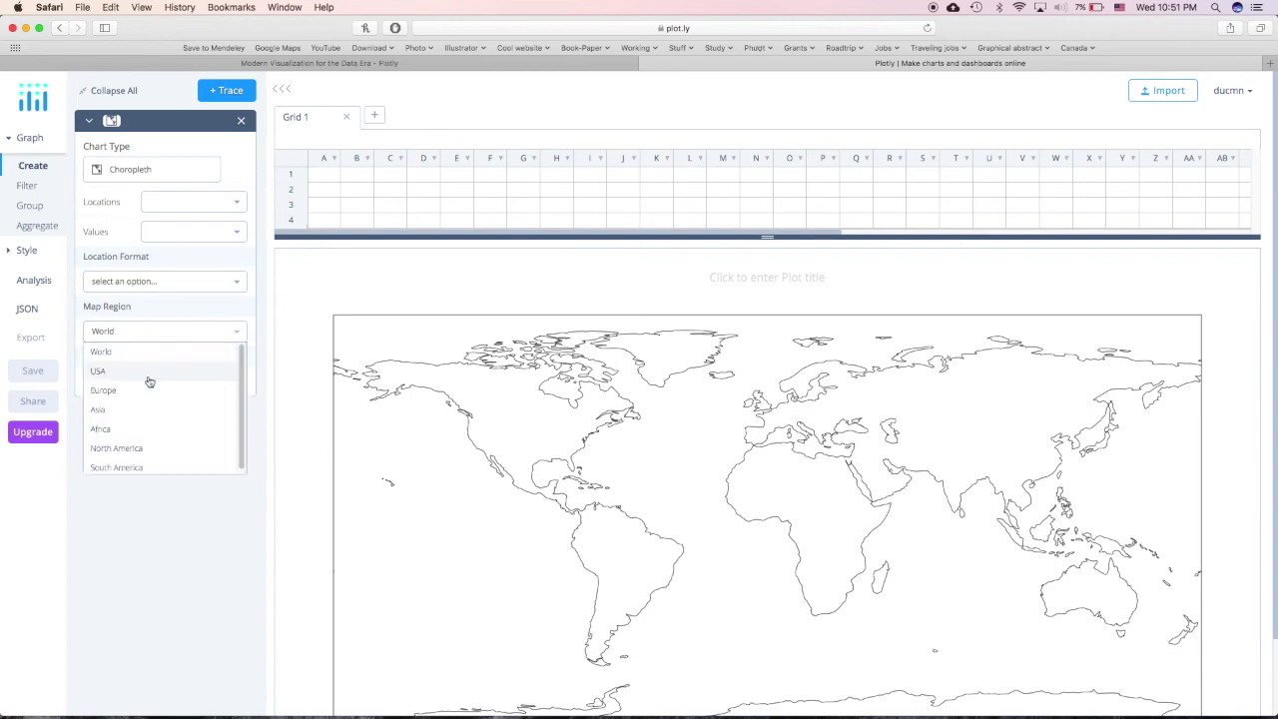
click(148, 372)
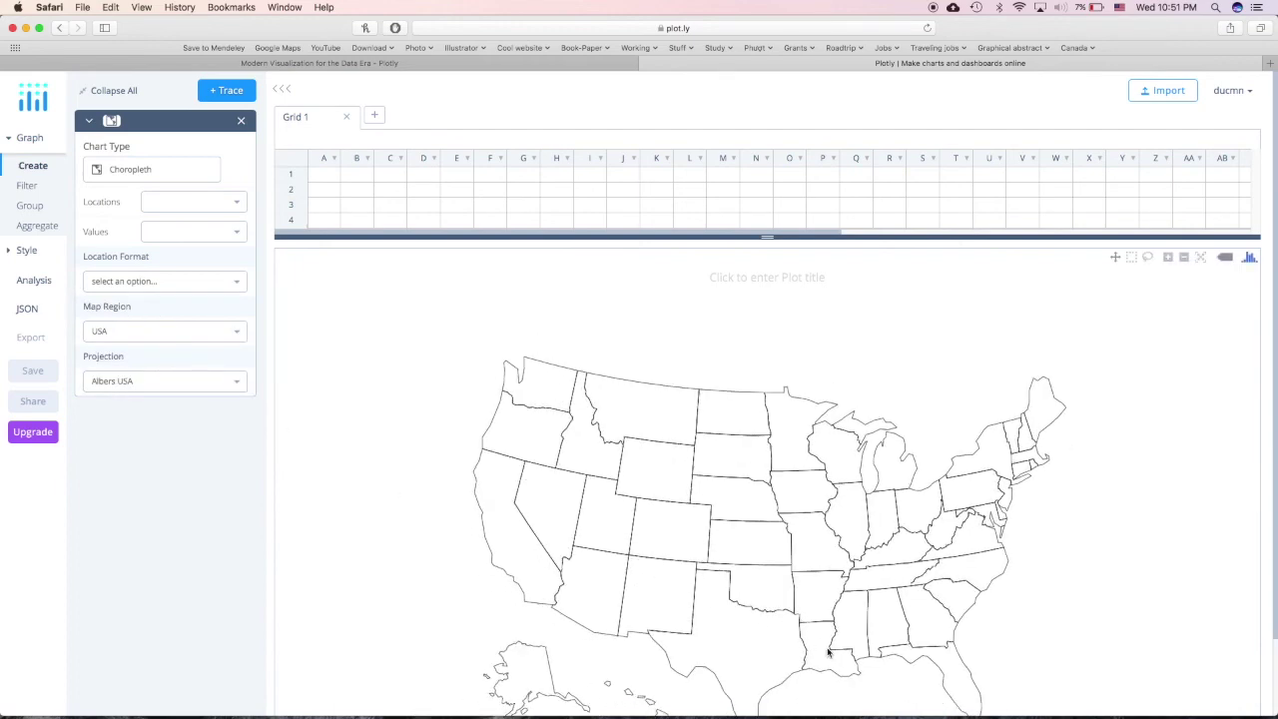
drag(824, 647, 819, 507)
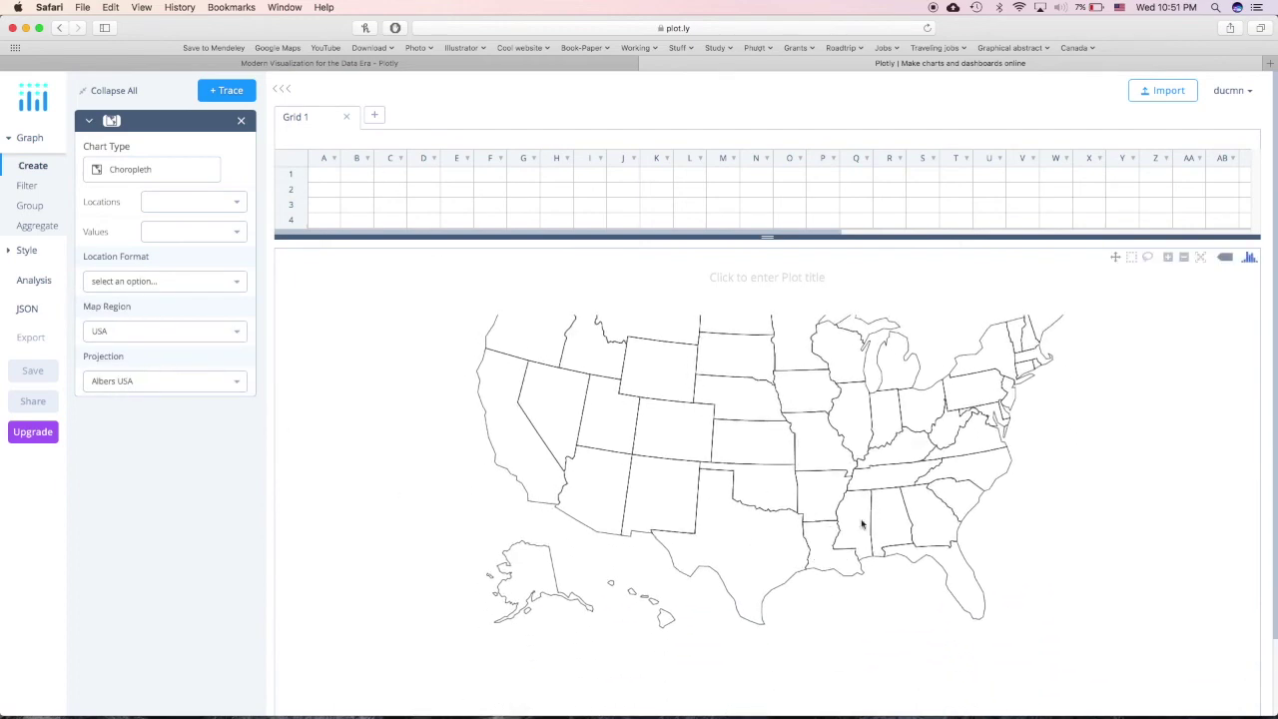
click(199, 331)
click(165, 405)
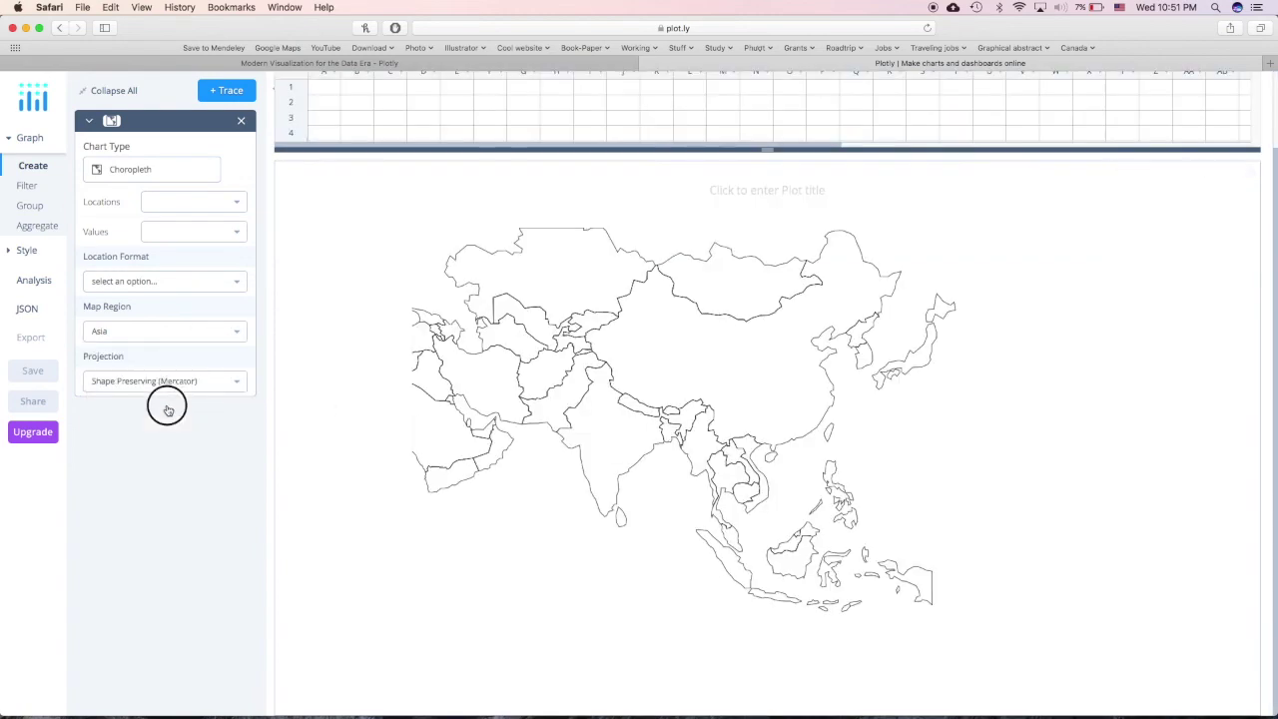
mouse_move(870, 489)
mouse_down()
mouse_move(856, 489)
mouse_move(960, 505)
mouse_up()
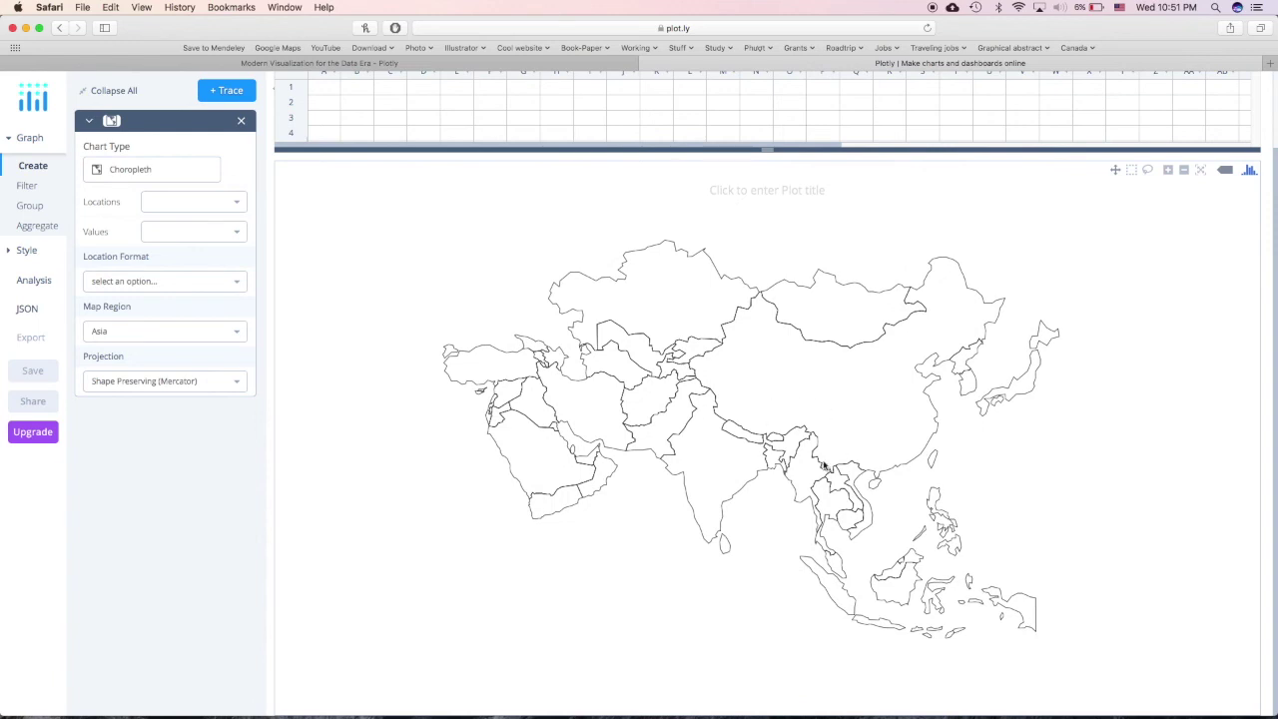
Step: Switch the map region to Africa, then settle on Europe
click(224, 339)
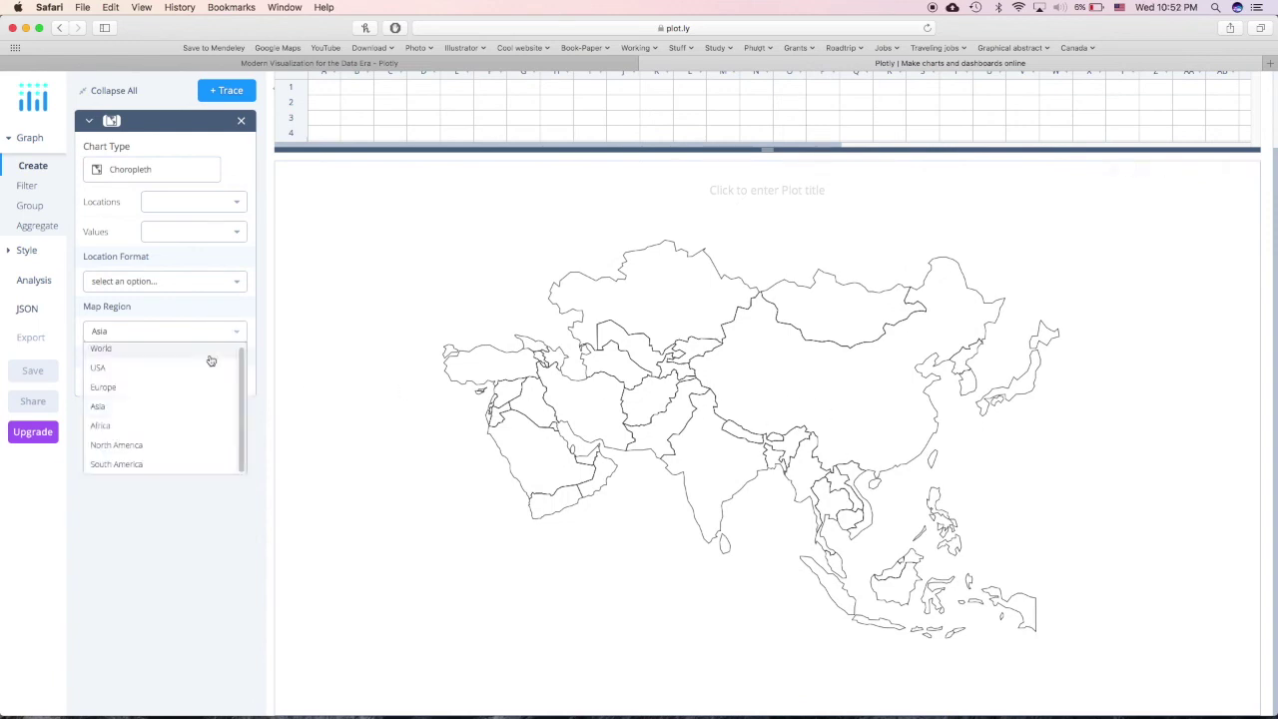
click(174, 425)
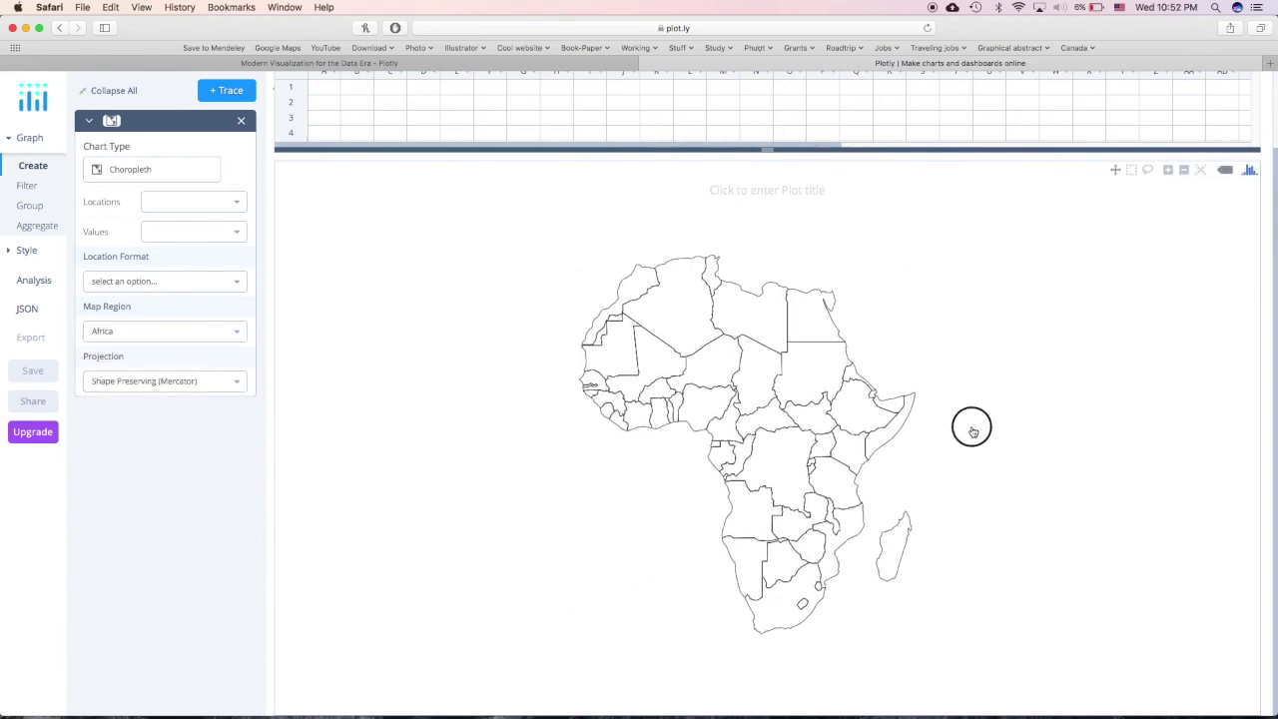
drag(764, 507, 1038, 422)
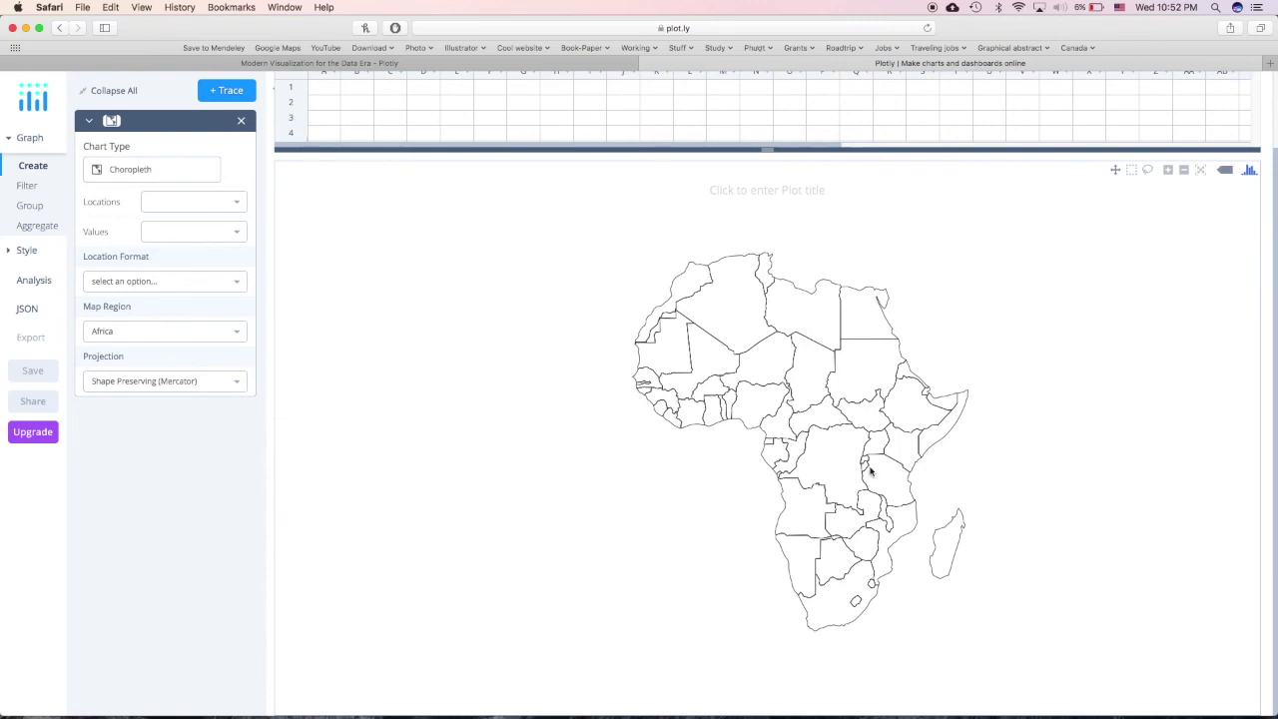
click(118, 333)
key(Escape)
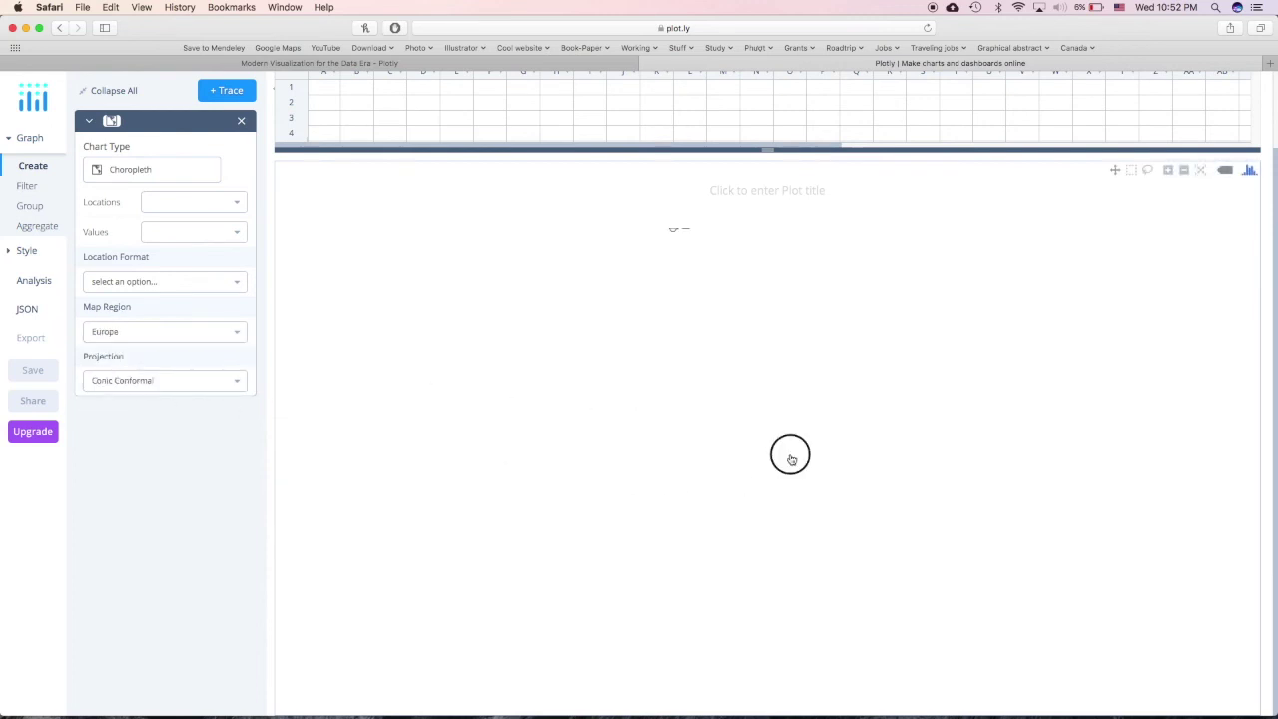
mouse_move(899, 670)
mouse_down()
mouse_move(829, 556)
mouse_move(732, 654)
mouse_move(737, 677)
mouse_up()
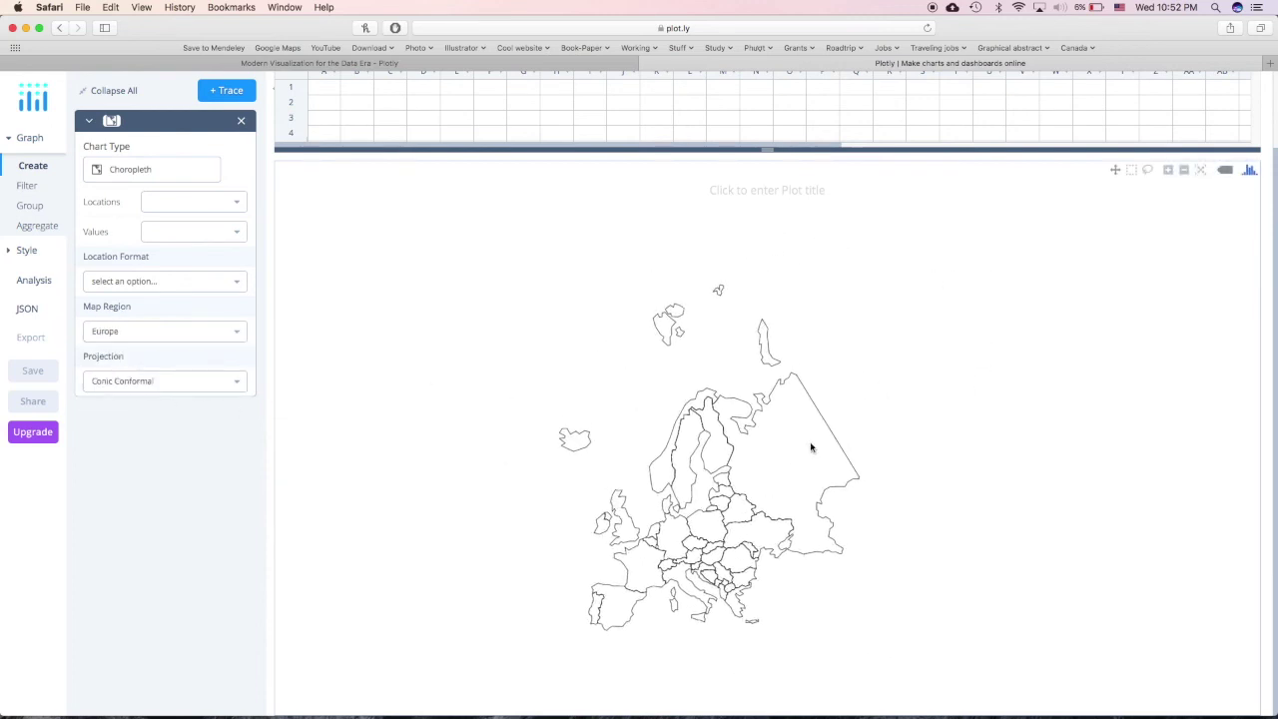